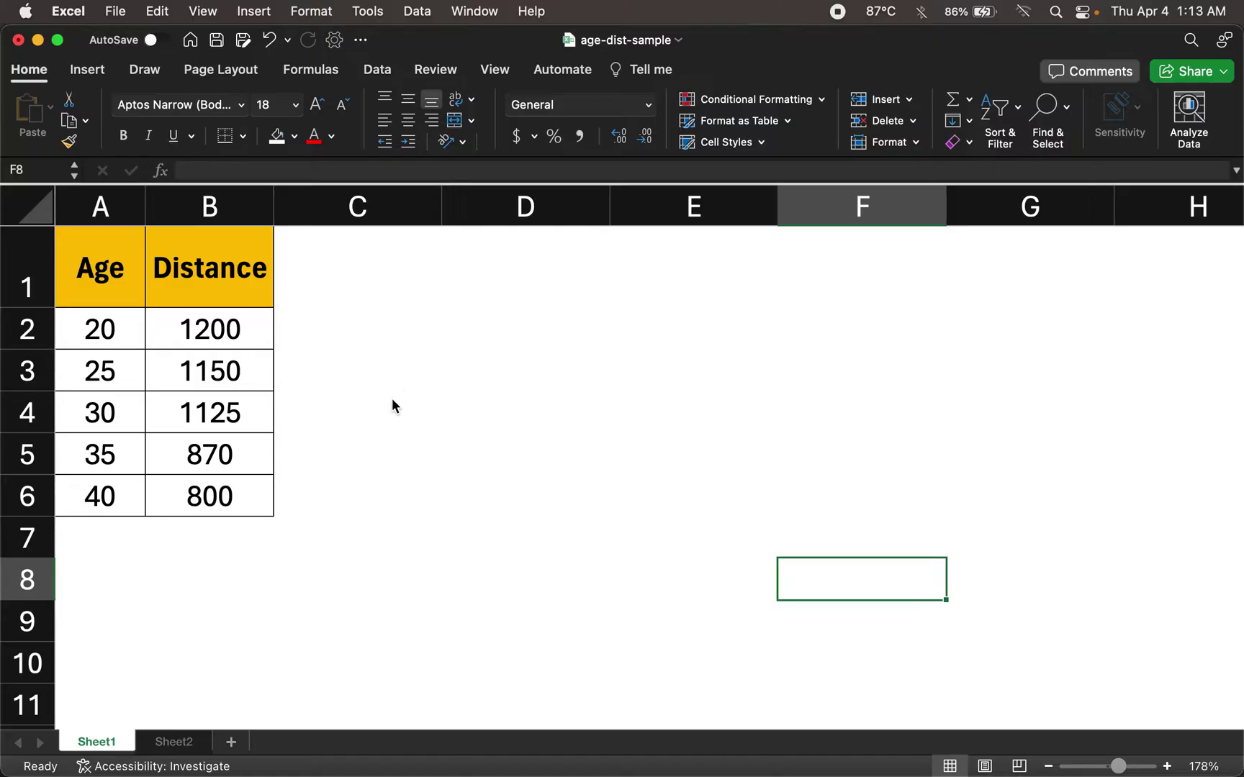
Step: Enter =CORREL(A2:A6,B2:B6) in B8 to correlate Age with Distance
left_click(213, 585)
type("=")
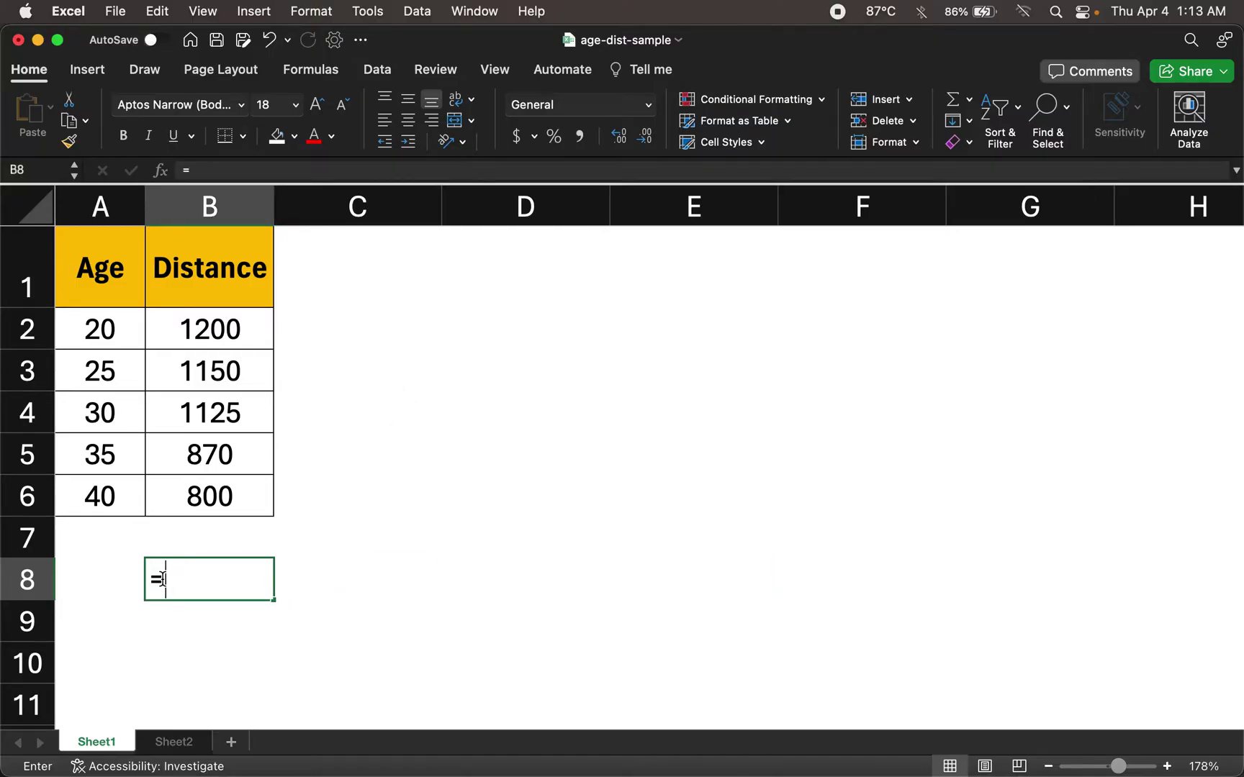
type("C")
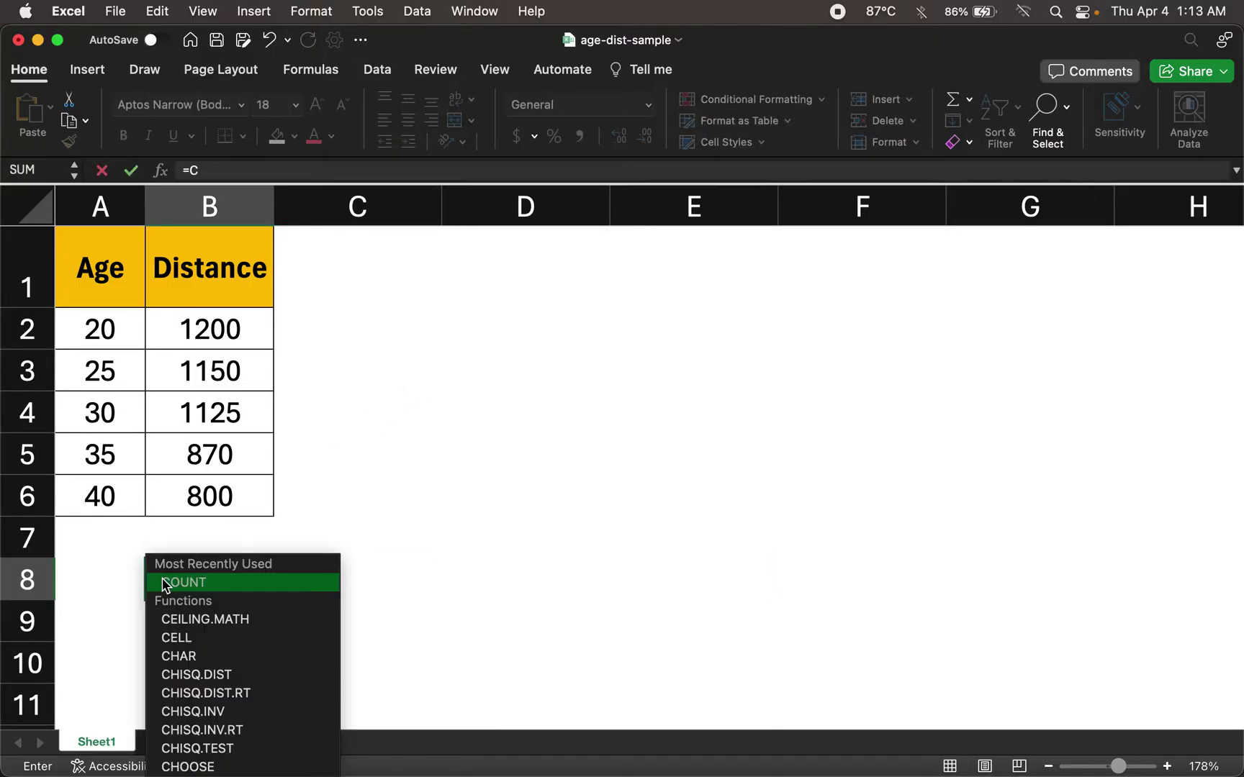
type("ORR")
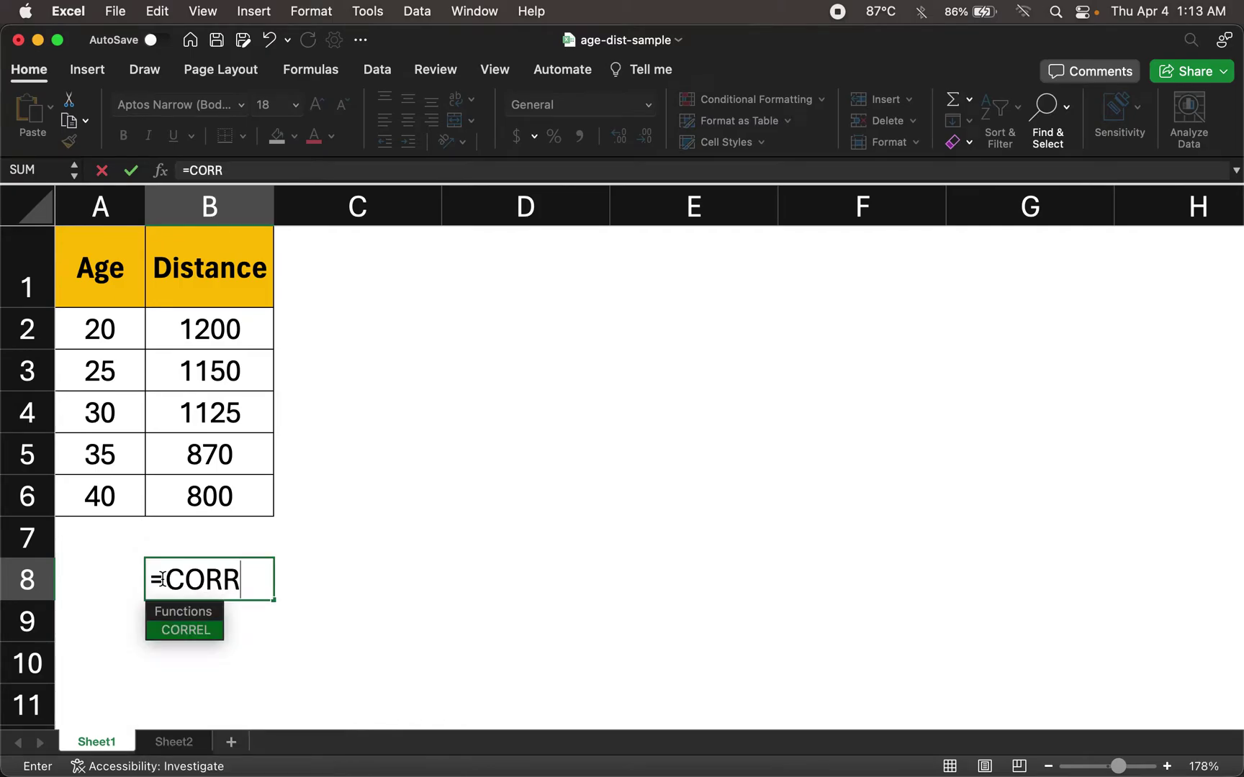
key("Tab")
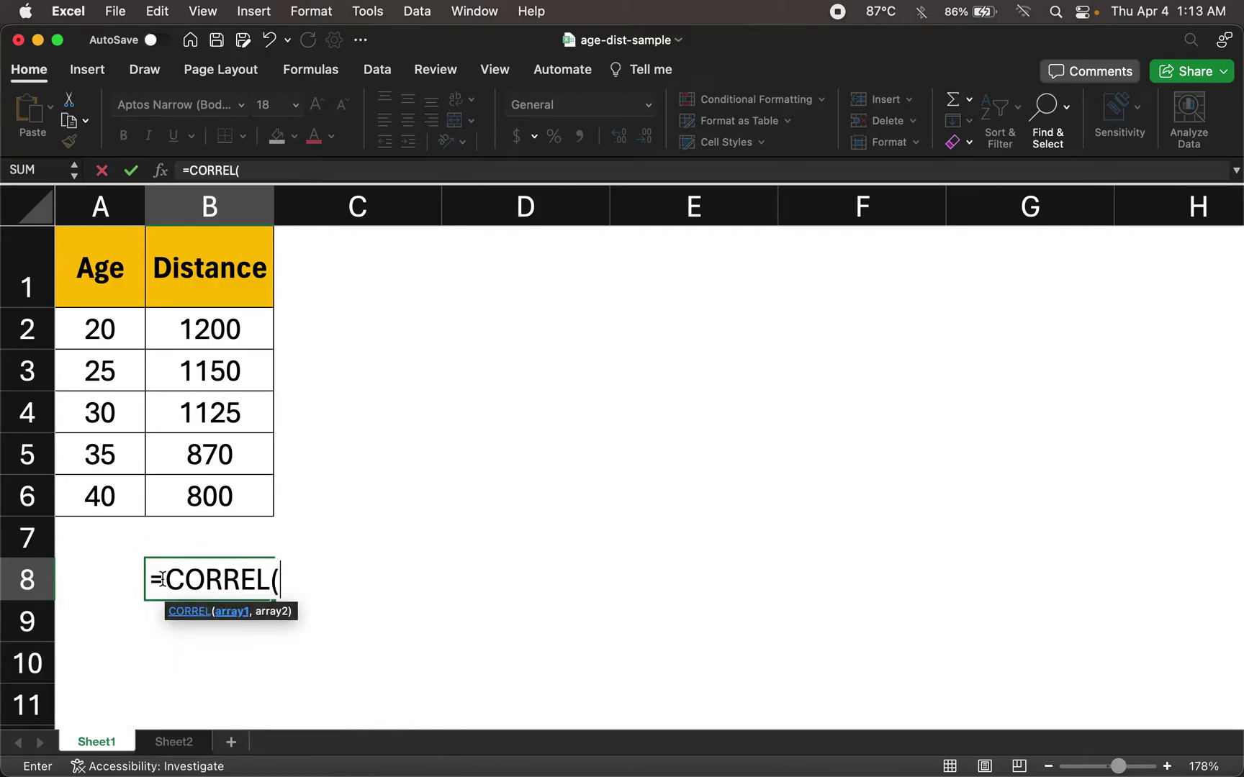
left_click(110, 326)
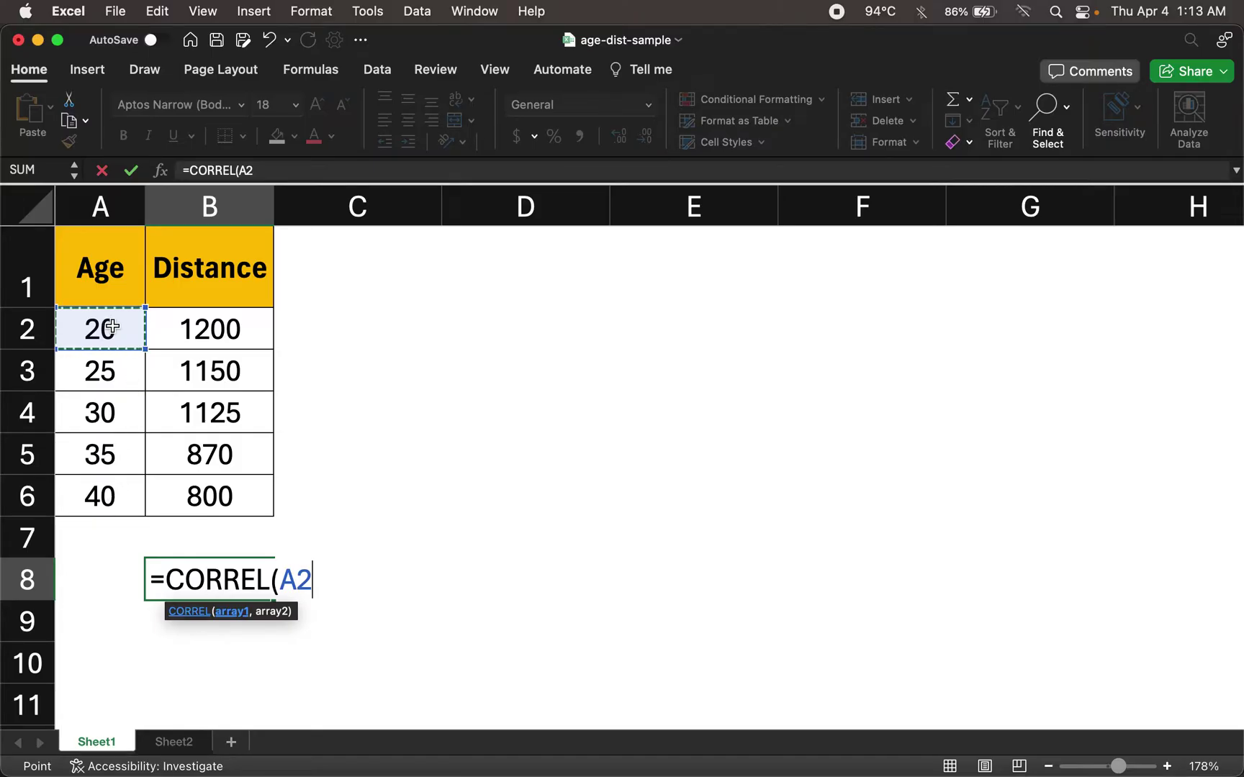
left_click(120, 496, "shift")
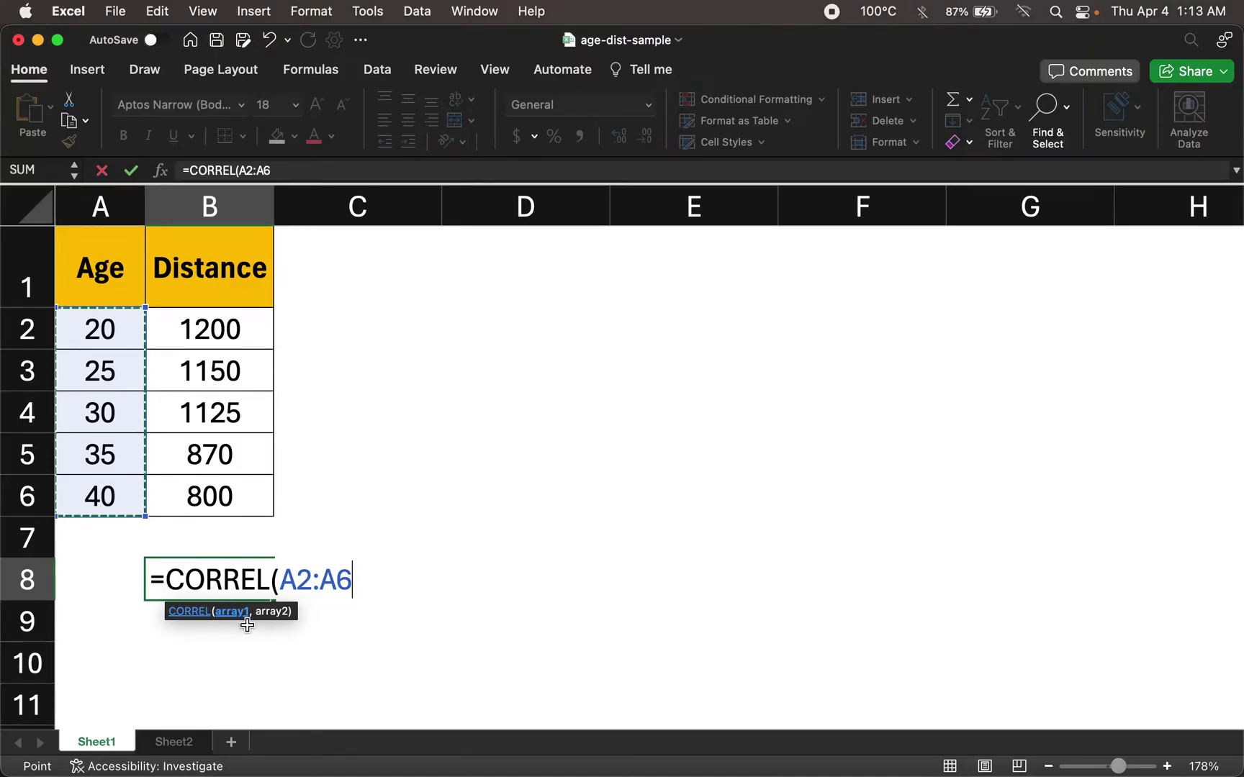
type(",")
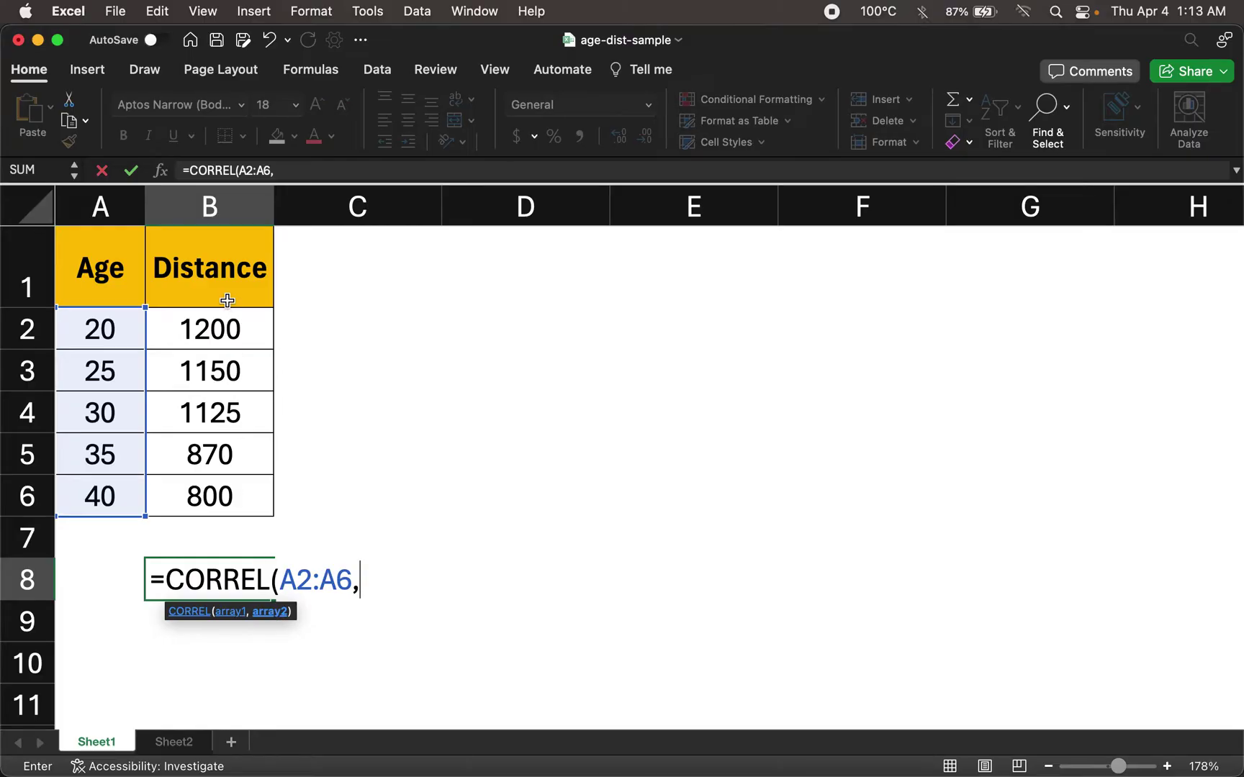
left_click(214, 327)
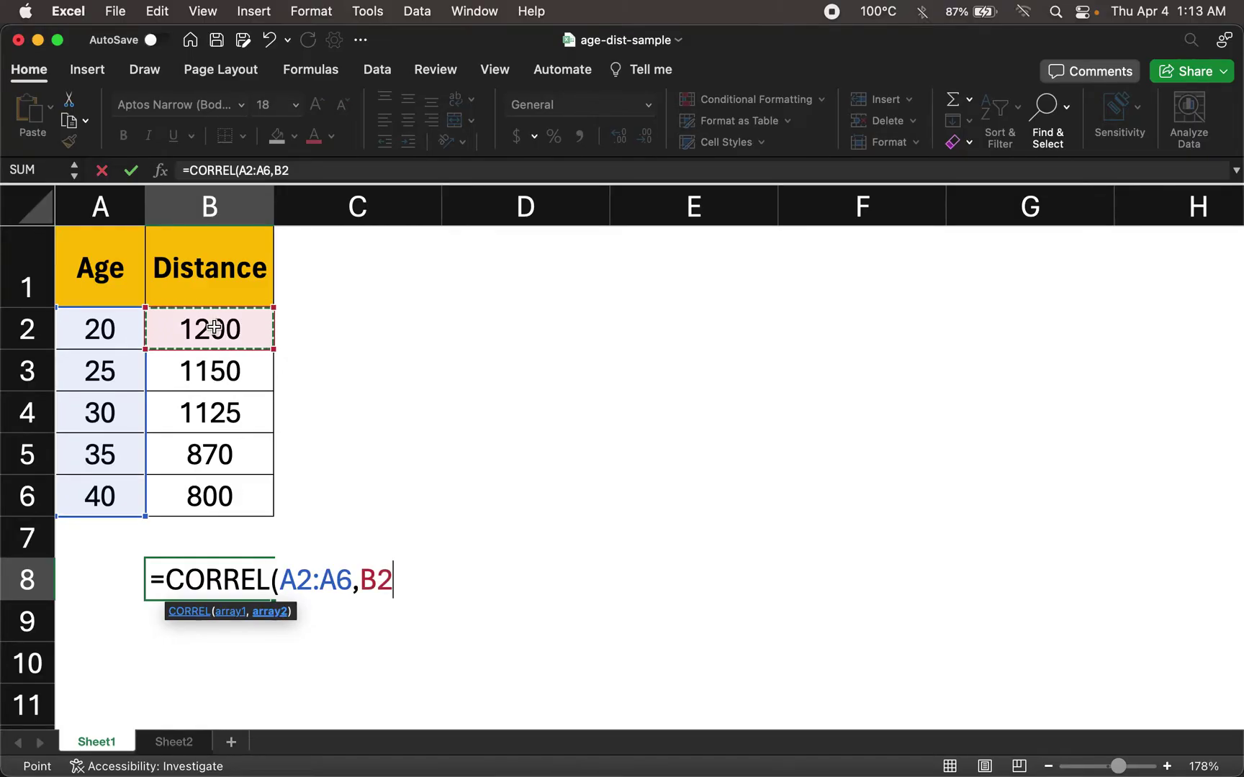
left_click(216, 503, "shift")
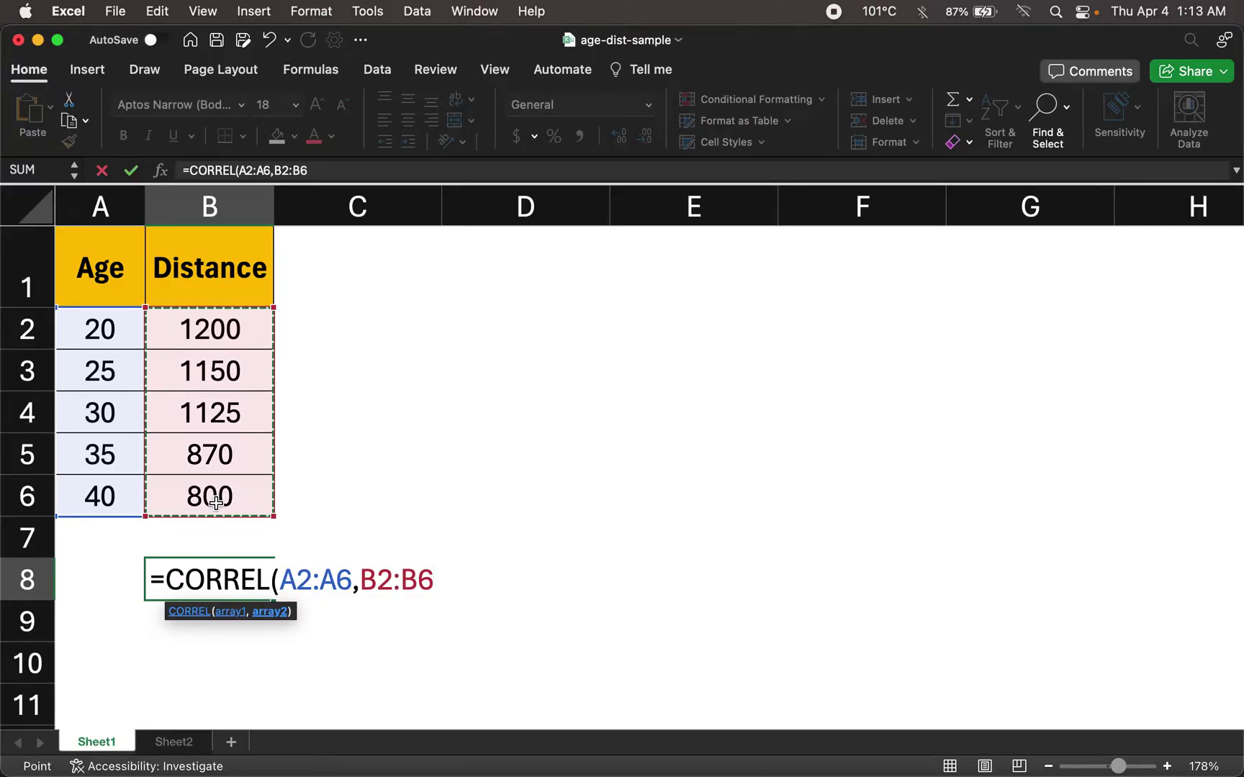
type(")")
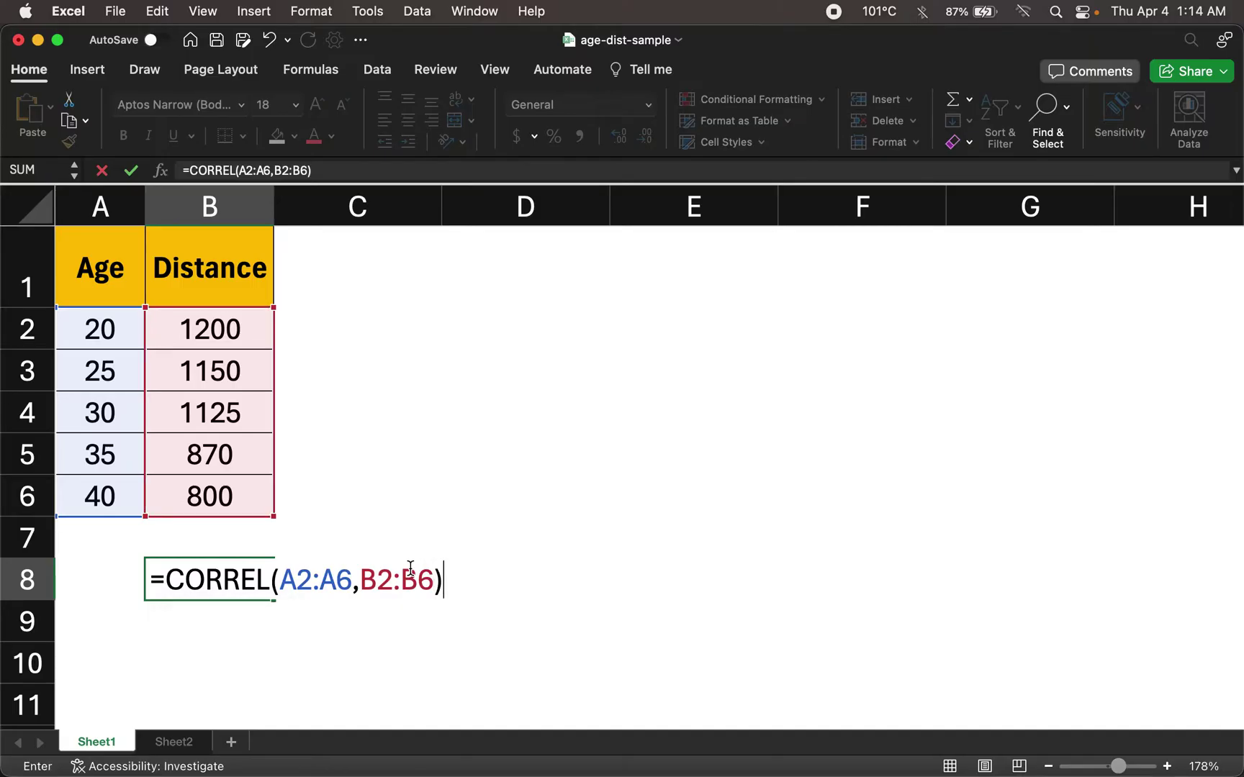
key("Return")
Step: Copy B8's formula text from the formula bar without changing it
key("Up")
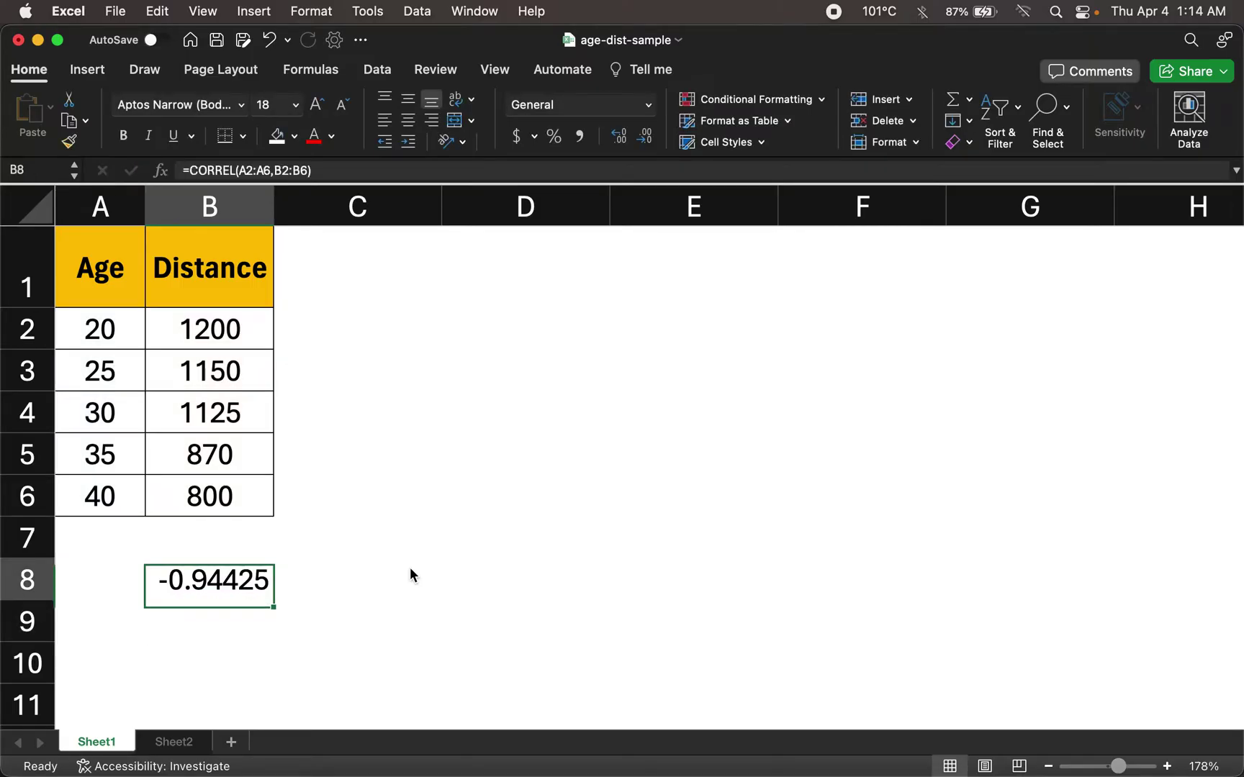
left_click(328, 171)
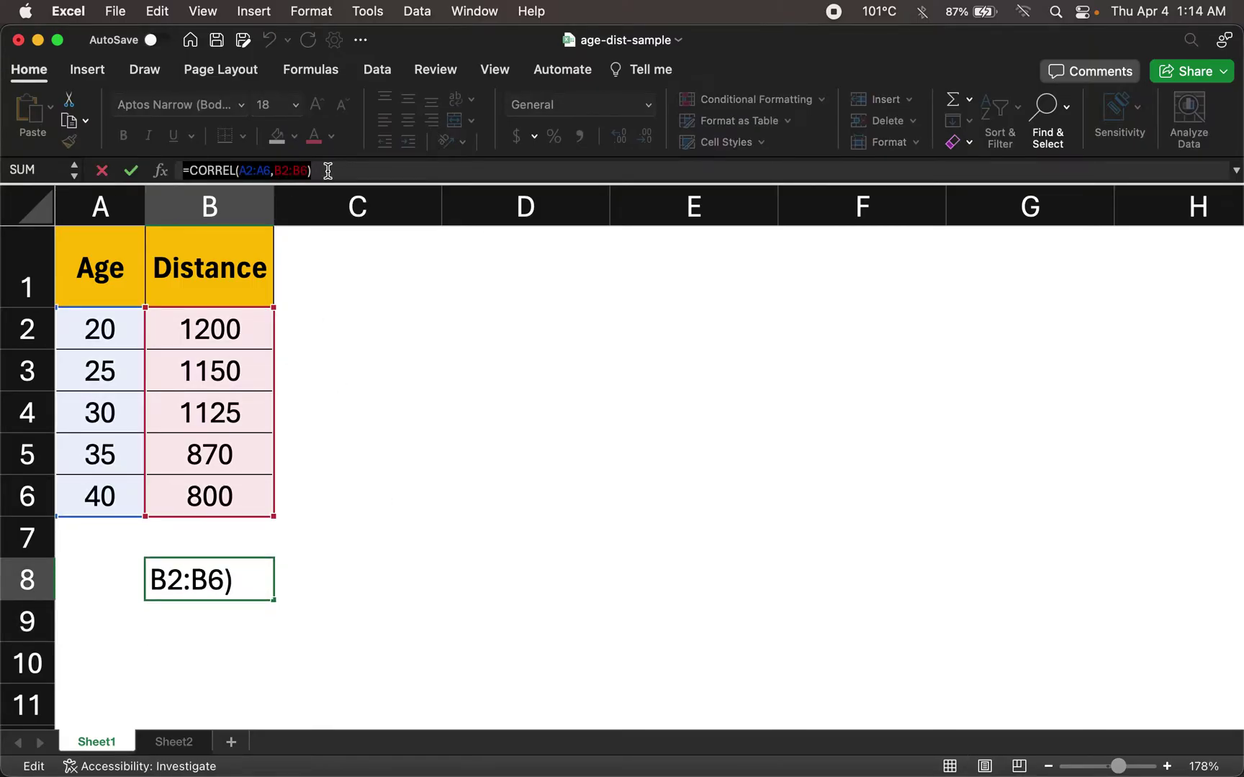
key("super+c")
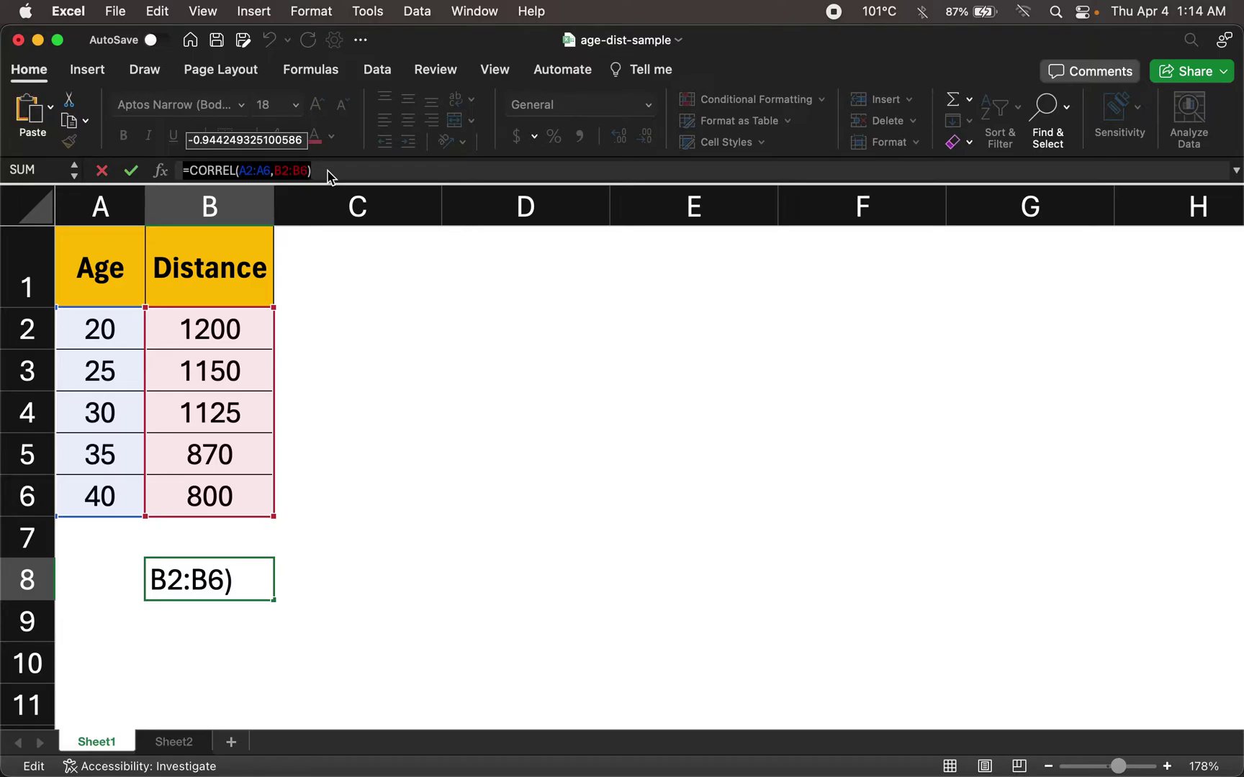
key("Escape")
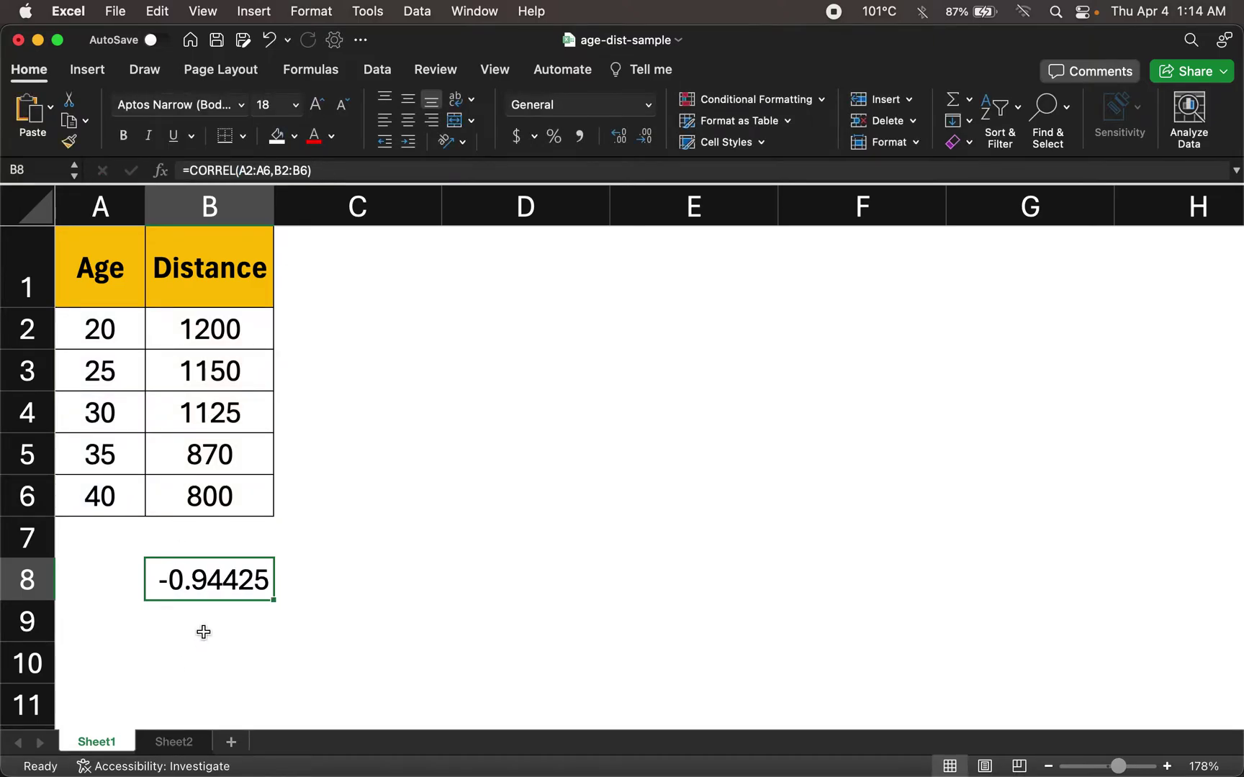
Step: Paste the formula as text '=CORREL(A2:A6,B2:B6) into B9 under the result, then reselect B8
left_click(199, 635)
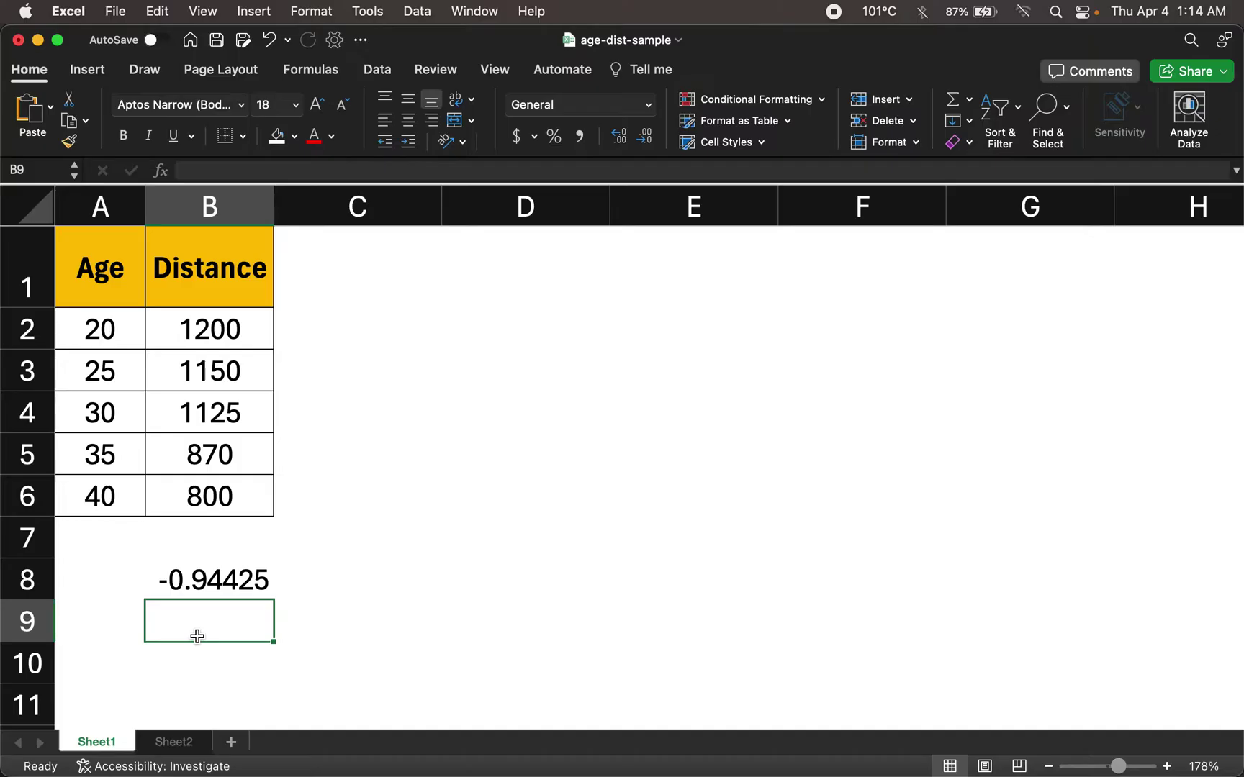
type("'")
key("super+v")
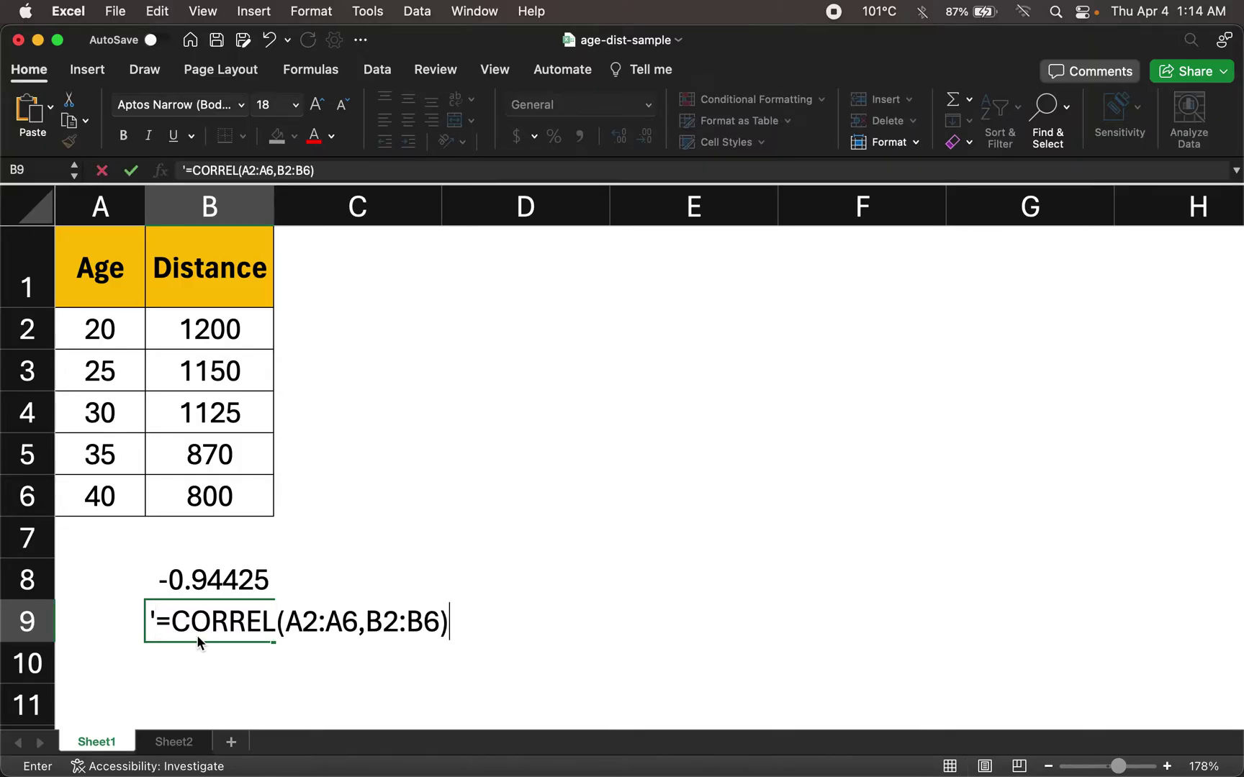
key("Return")
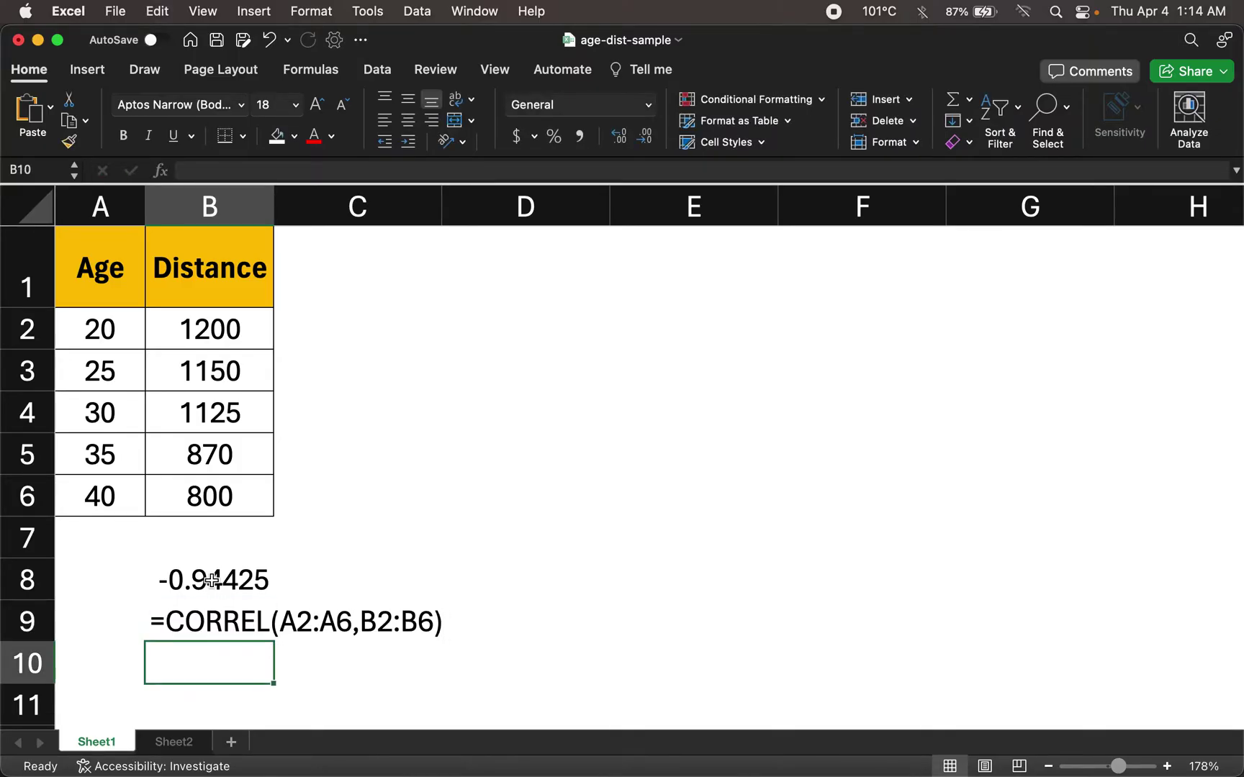
left_click(192, 579)
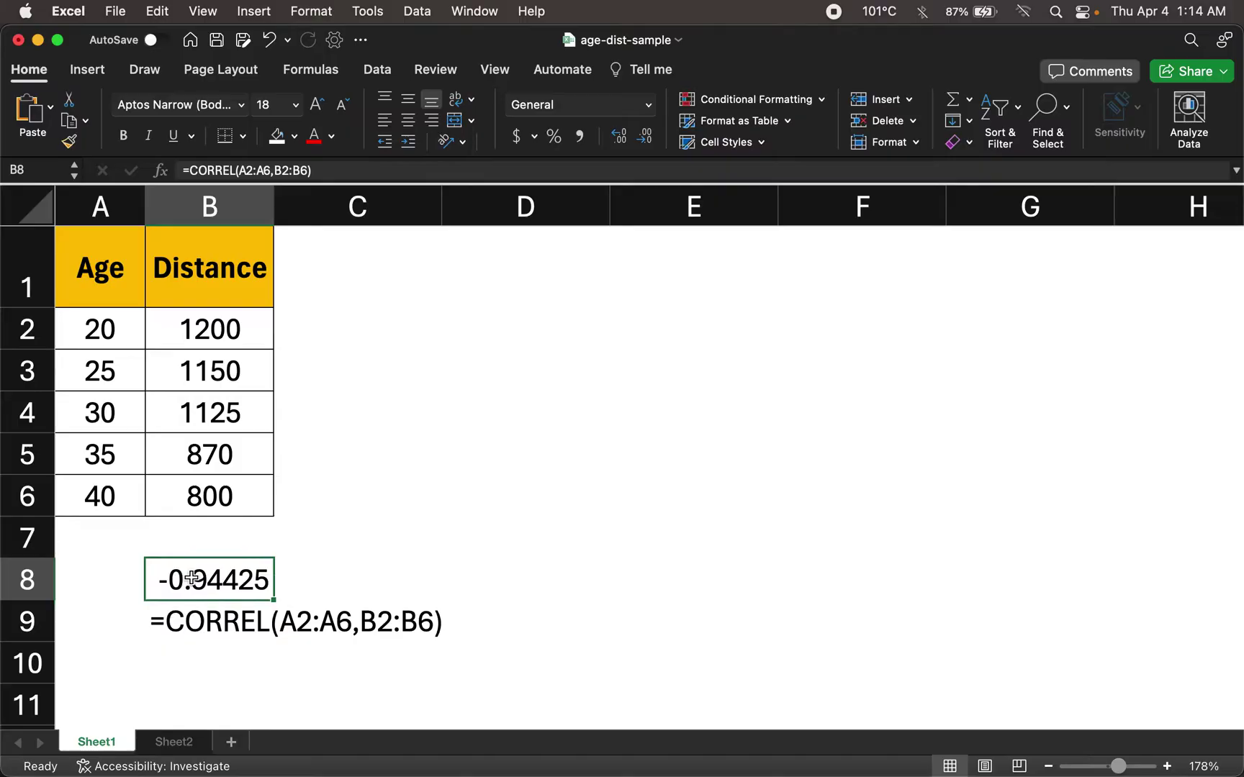
Step: Insert a plain scatter chart of A1:B6 and move it up beside the table
left_click(112, 278)
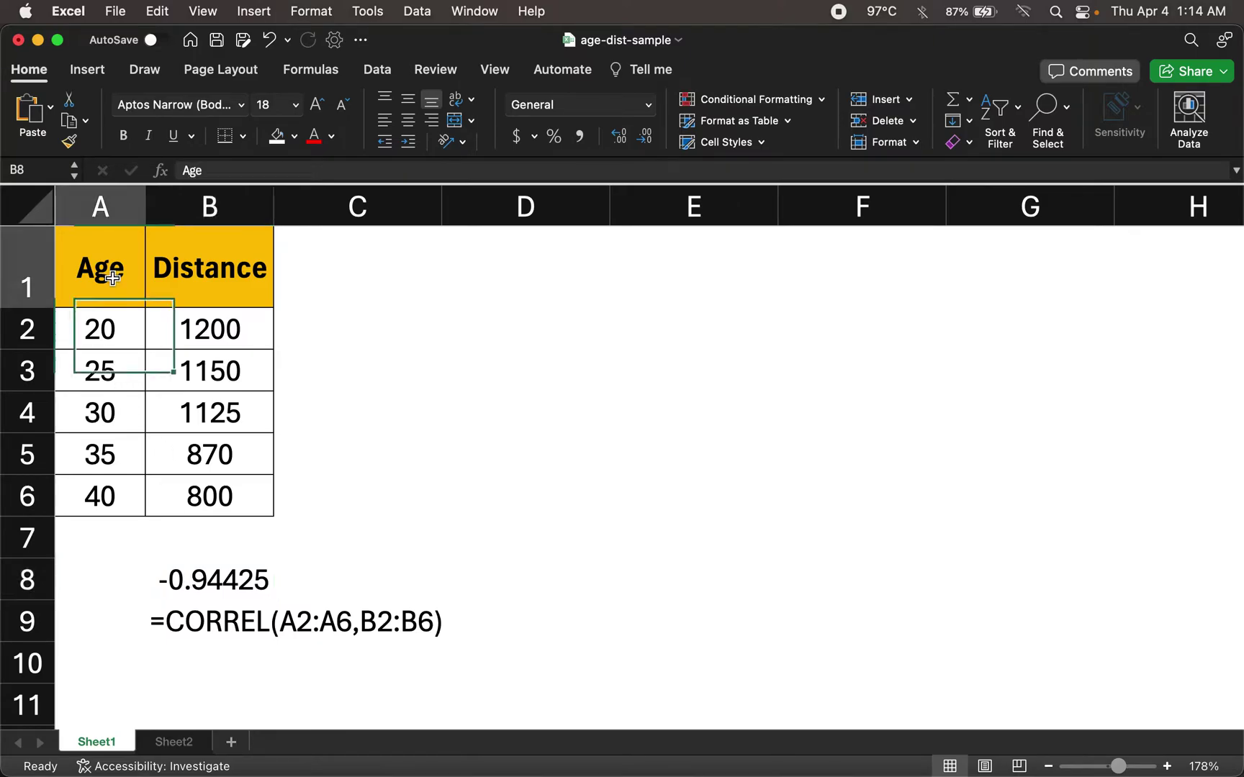
left_click(239, 506, "shift")
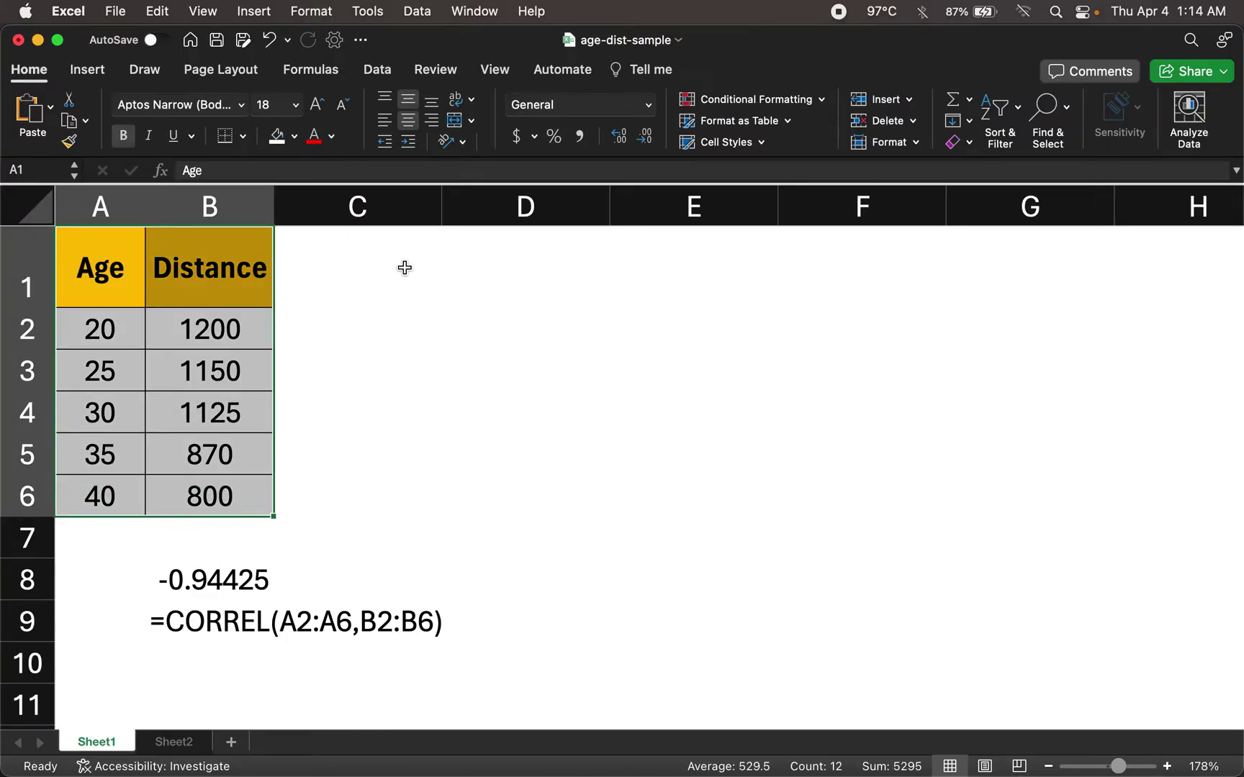
left_click(89, 73)
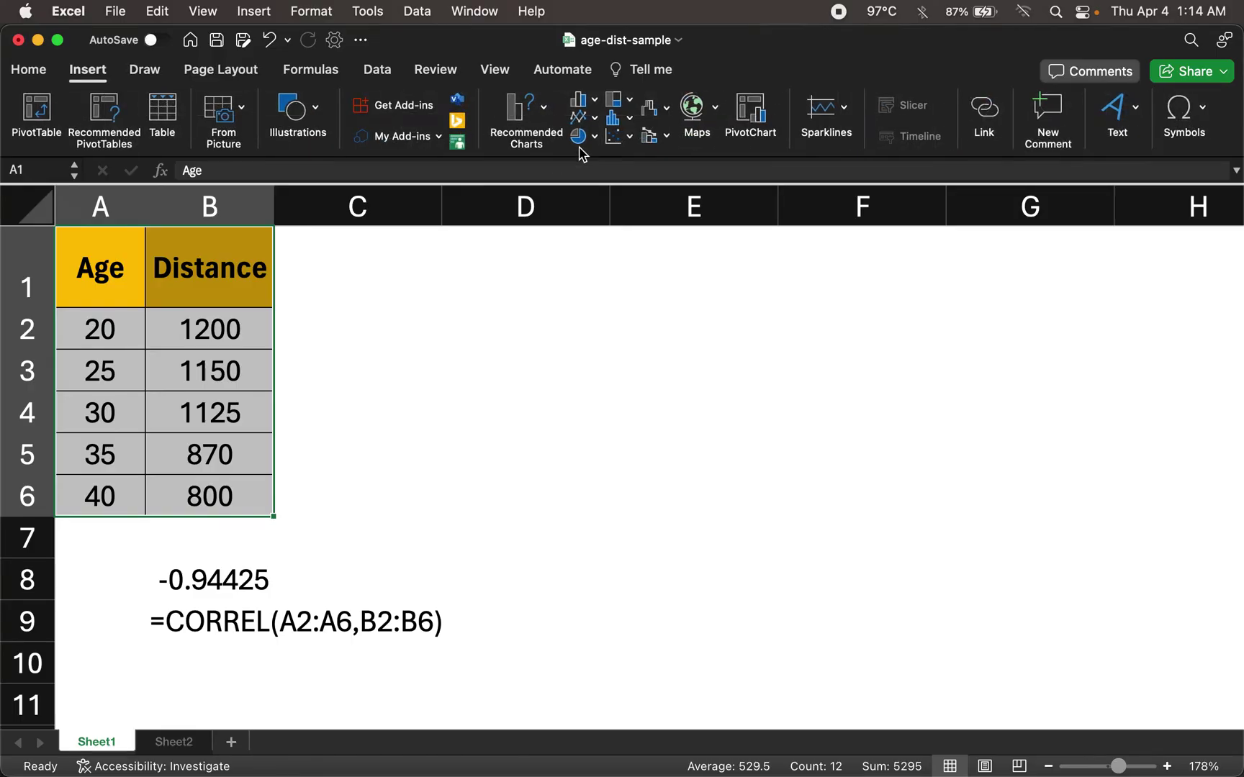
left_click(616, 137)
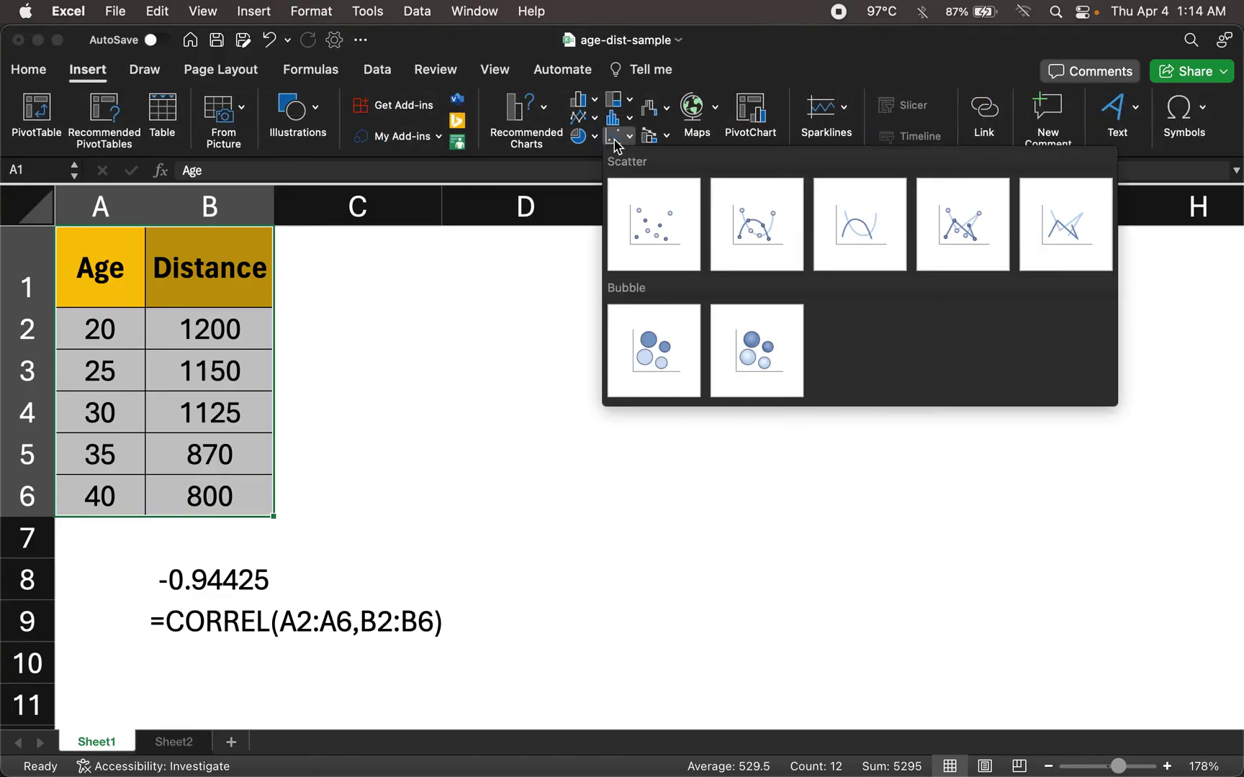
left_click(651, 234)
left_click_drag(593, 294, 606, 239)
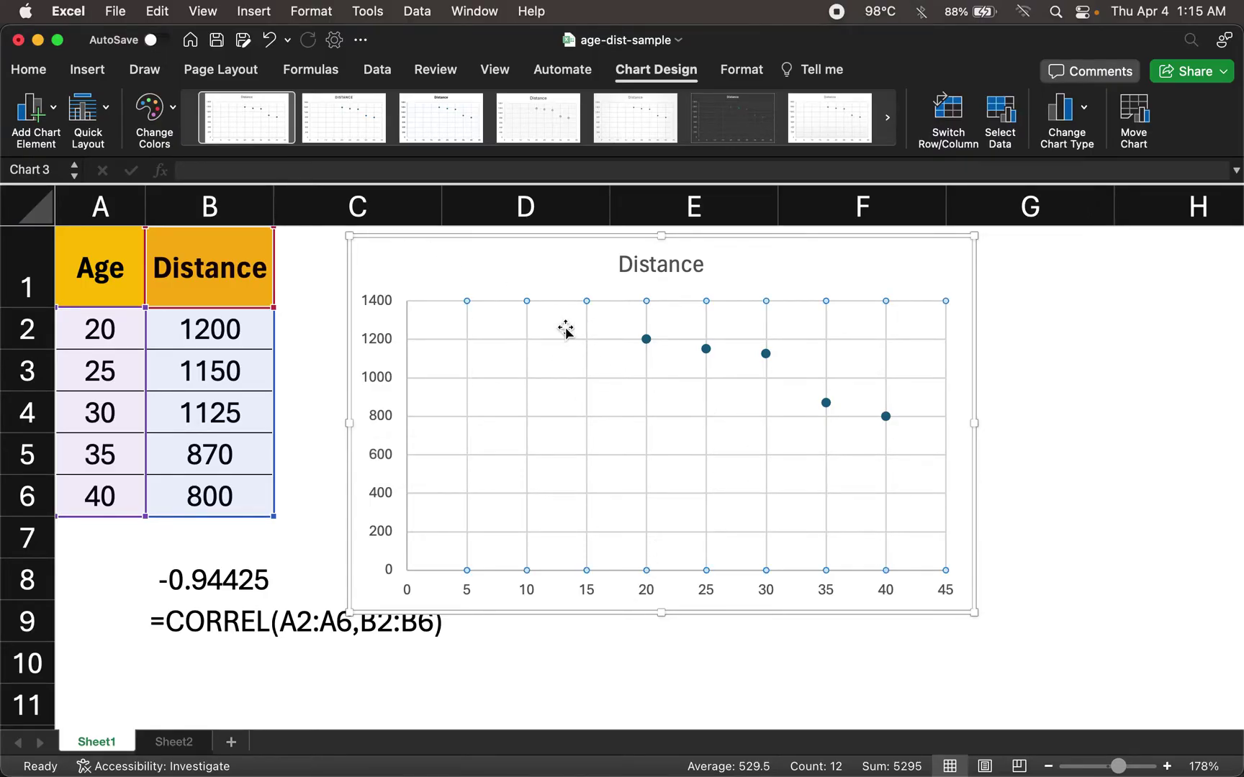
Step: Add a linear trendline to the Distance scatter chart
left_click(348, 299)
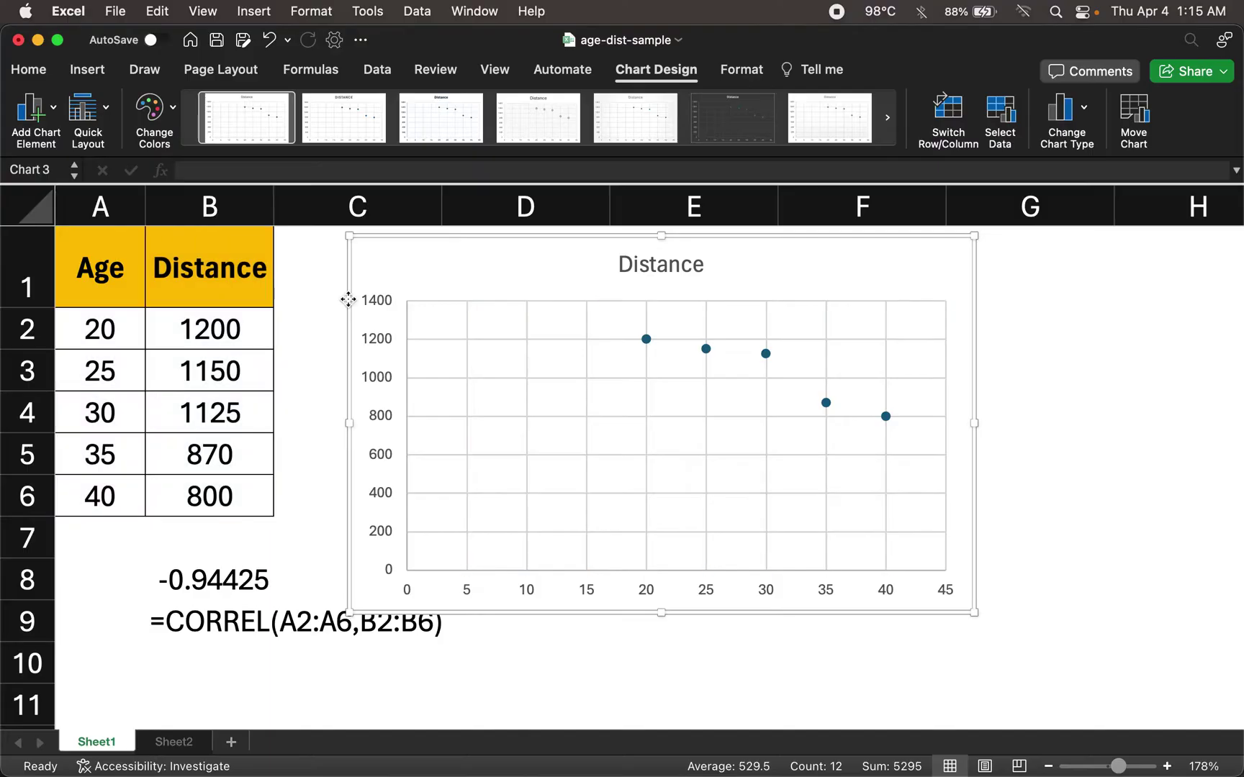
left_click(41, 115)
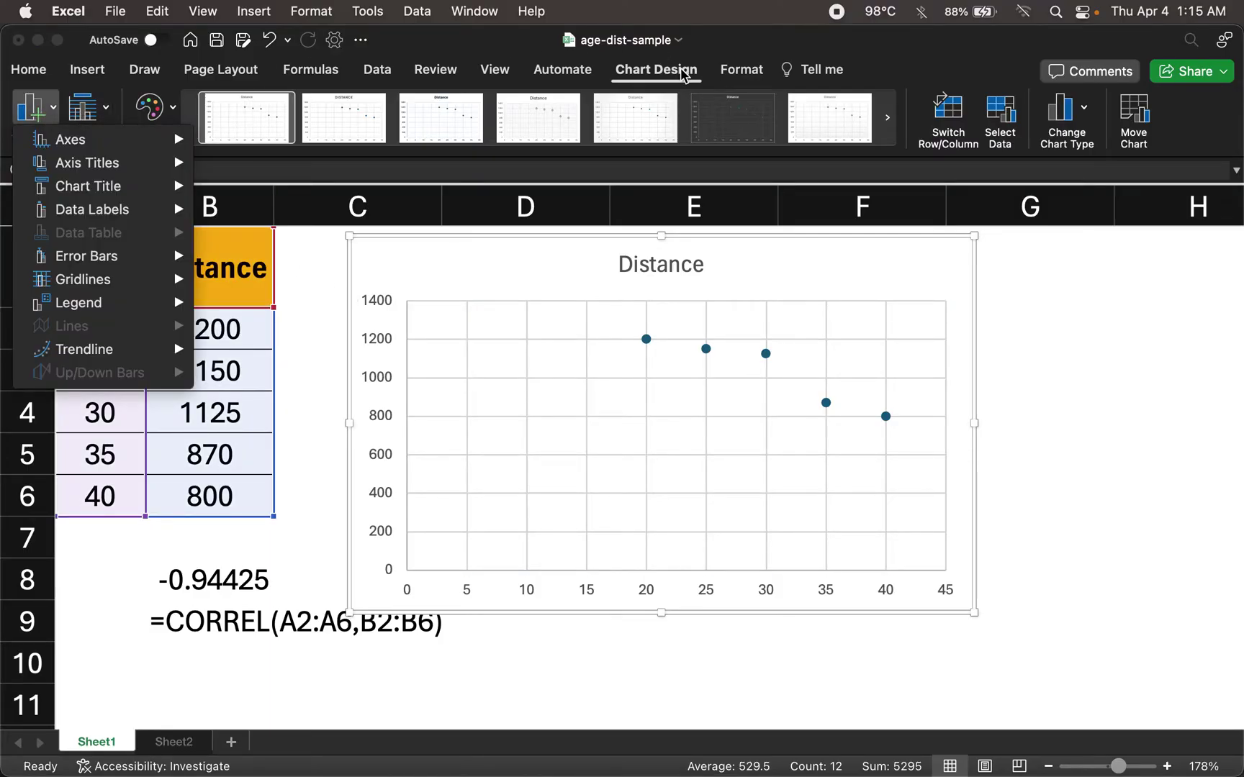
mouse_move(80, 344)
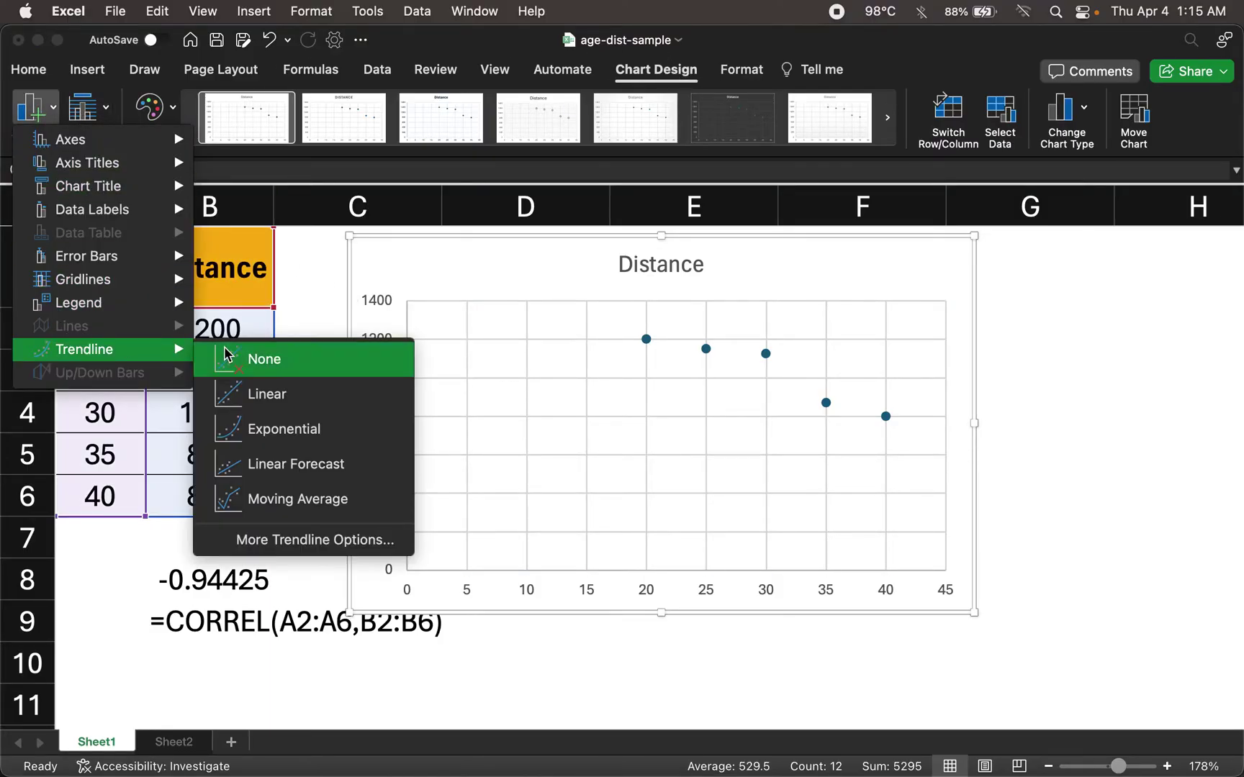
left_click(282, 398)
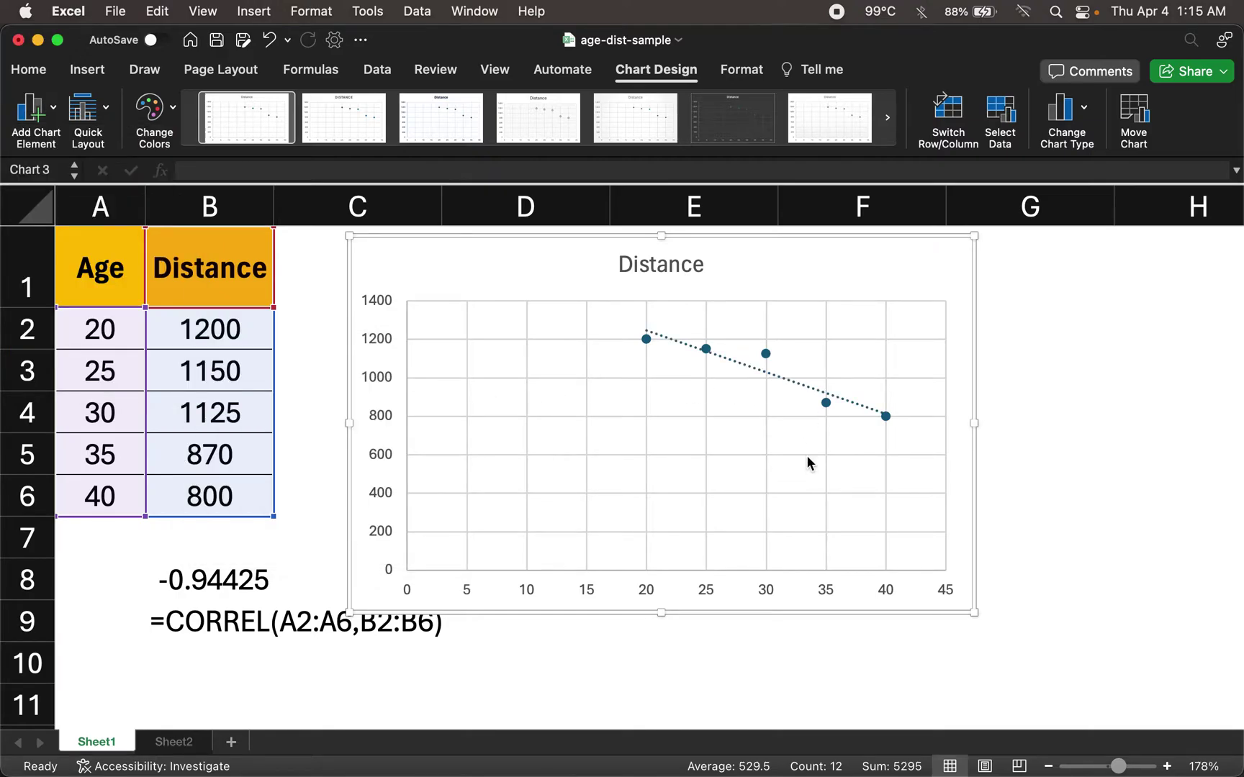
Step: Set the horizontal Age axis minimum to 15
left_click(709, 594)
double_click(707, 589)
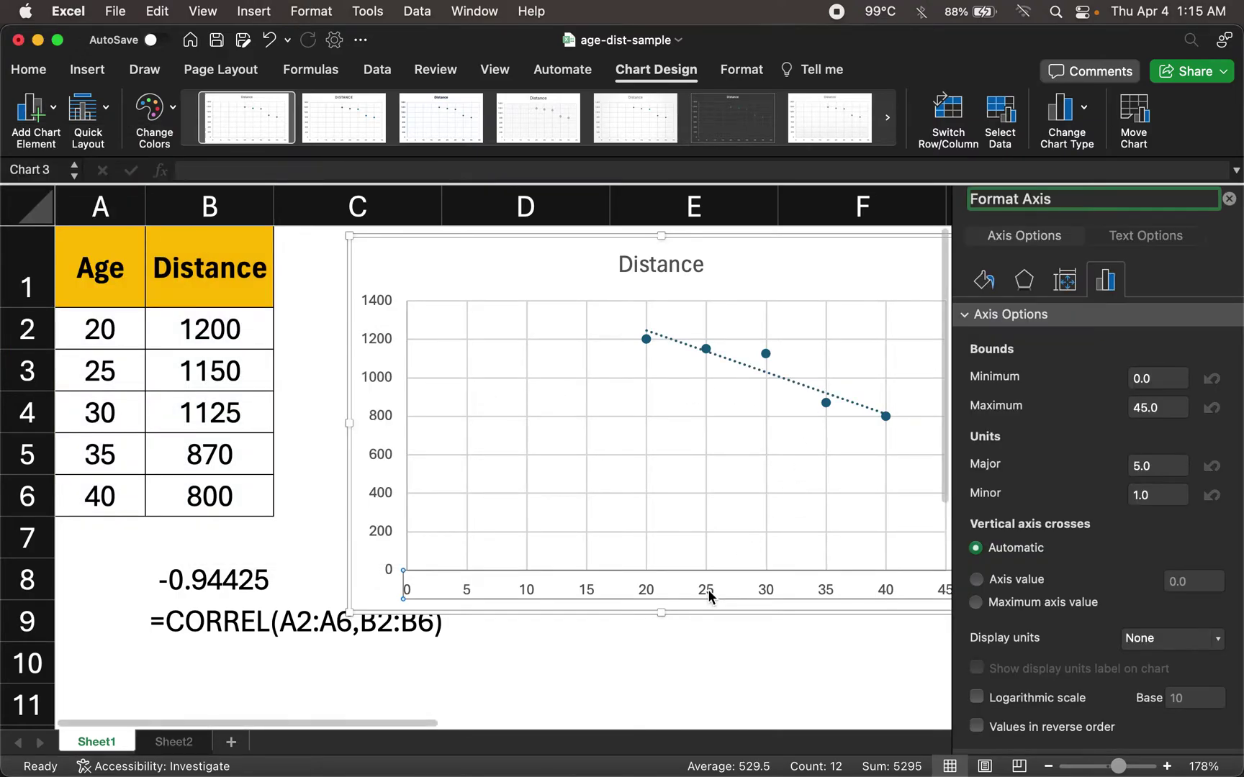
left_click(1161, 378)
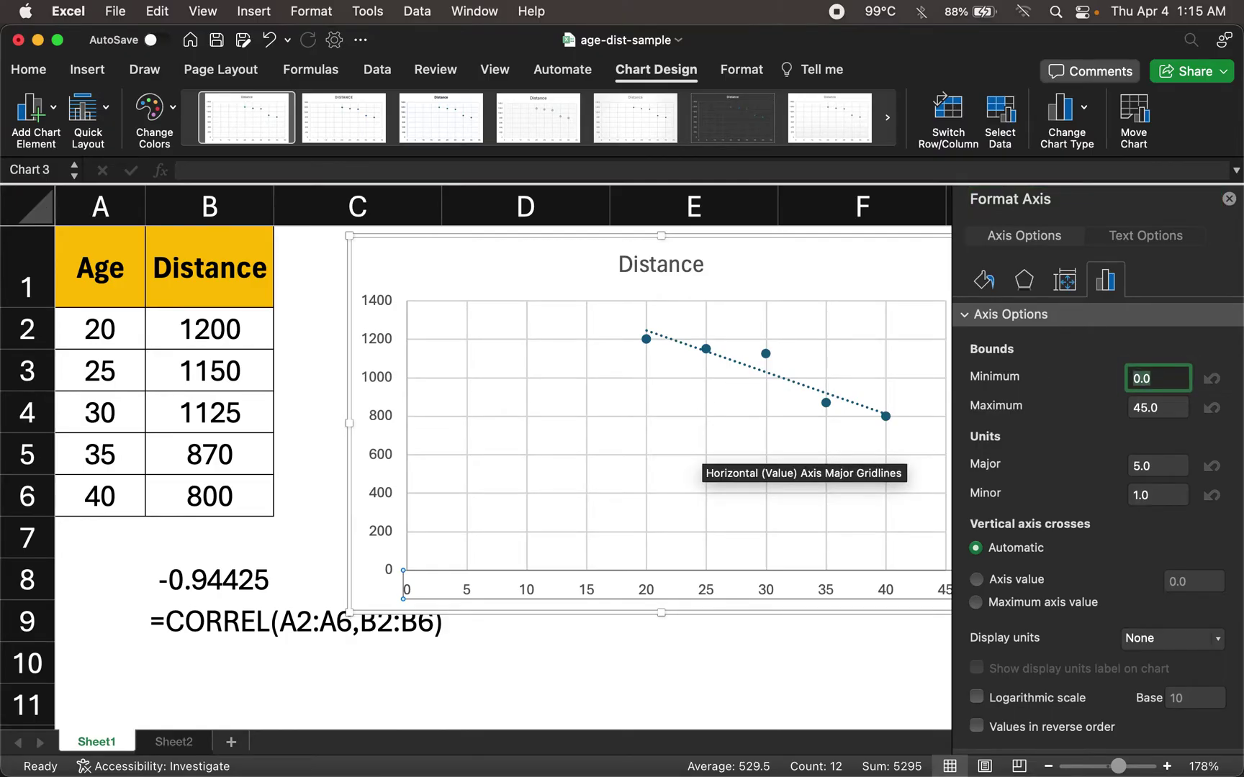
type("15")
key("Tab")
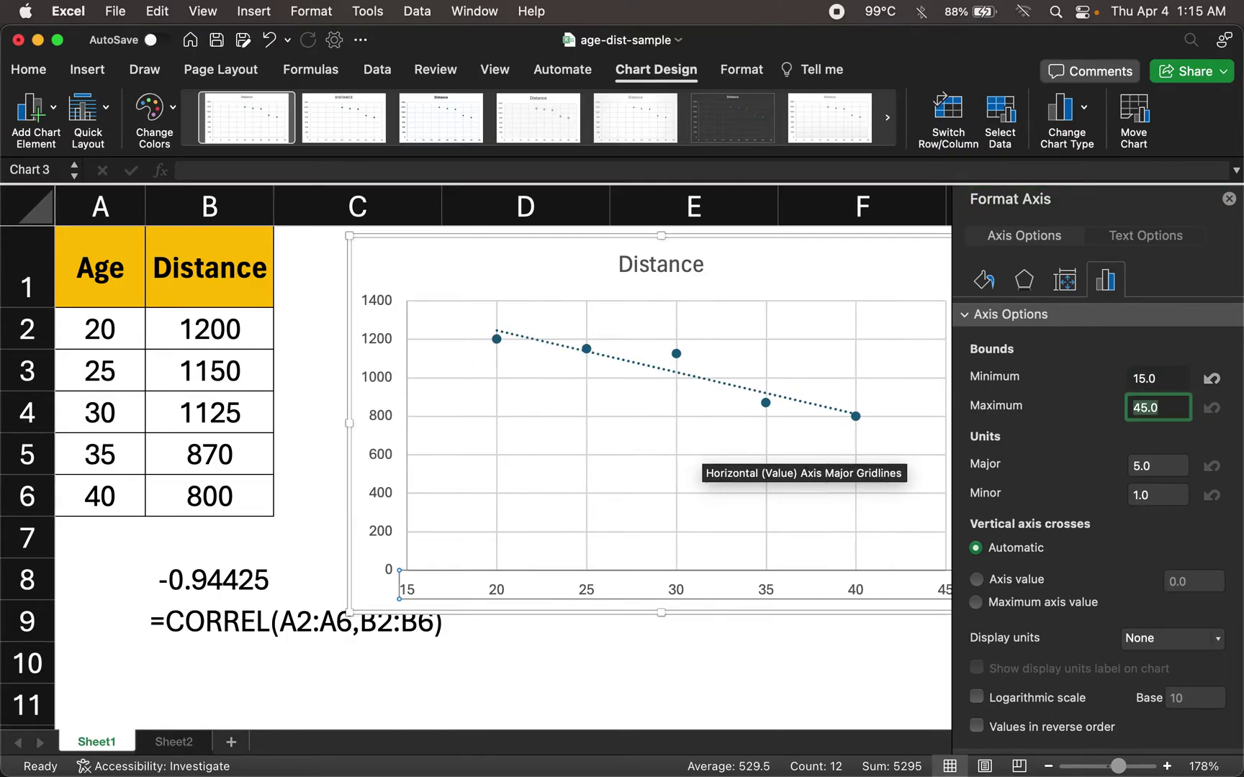
Step: Set the vertical axis minimum to 600 and move the chart up and left
left_click(373, 379)
left_click(374, 378)
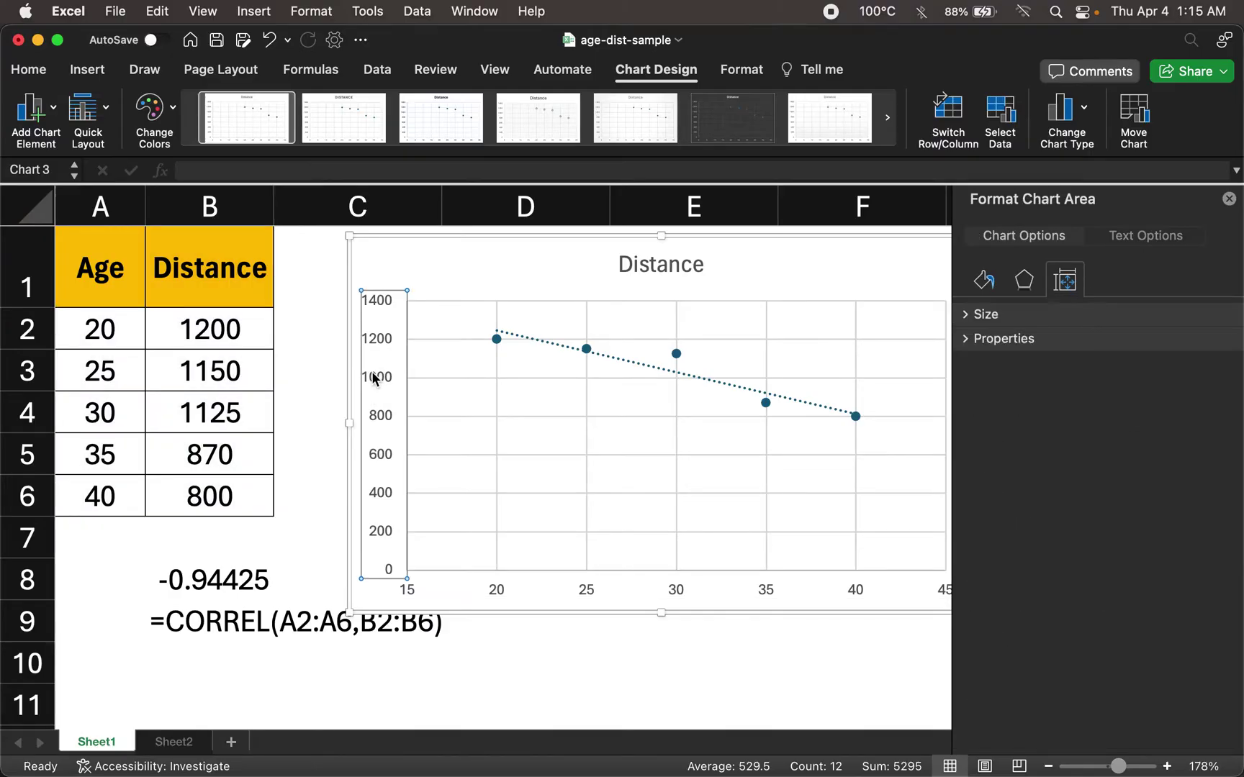
left_click(1105, 281)
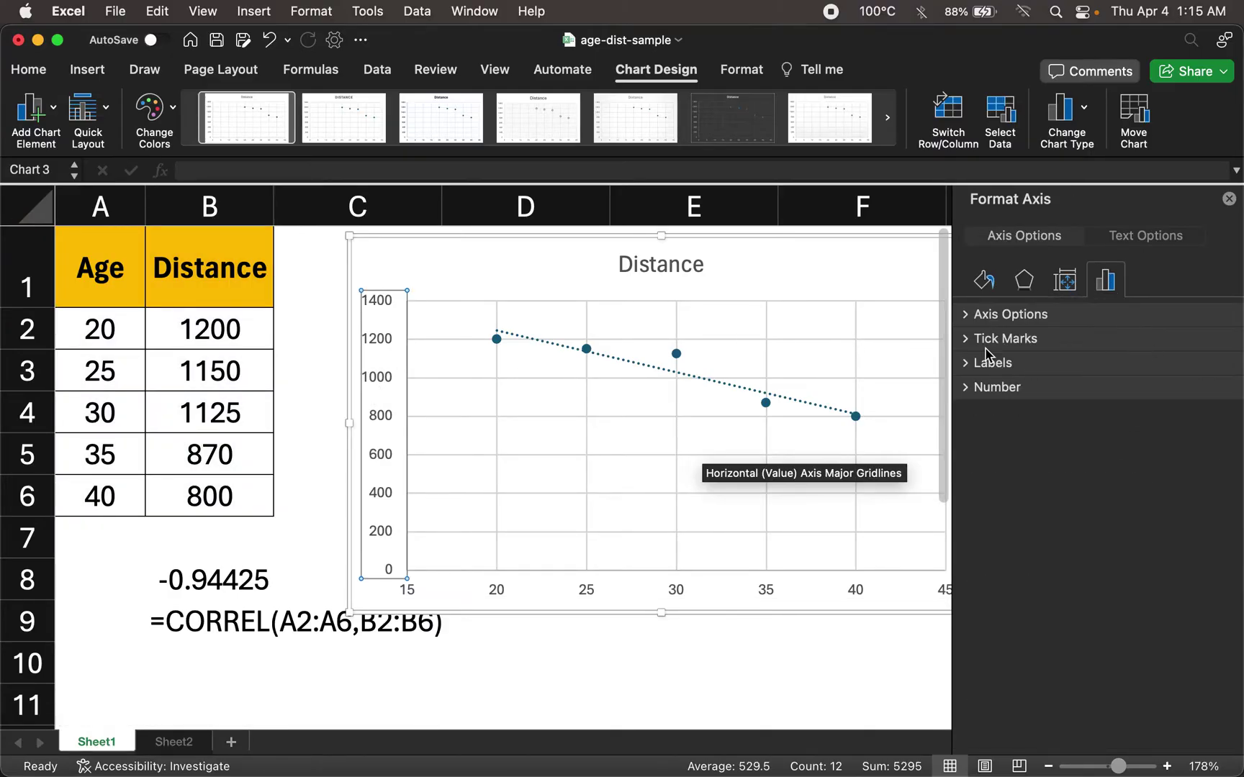
left_click(978, 321)
left_click(1167, 379)
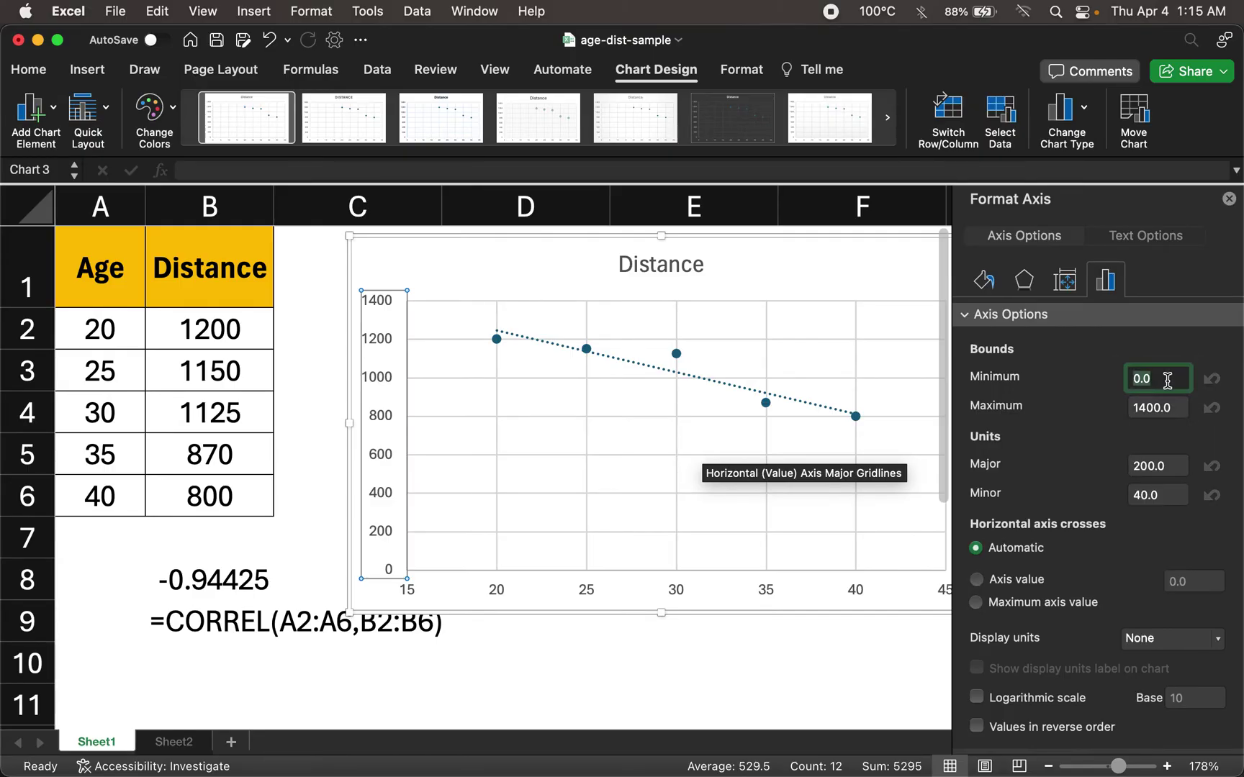
type("60")
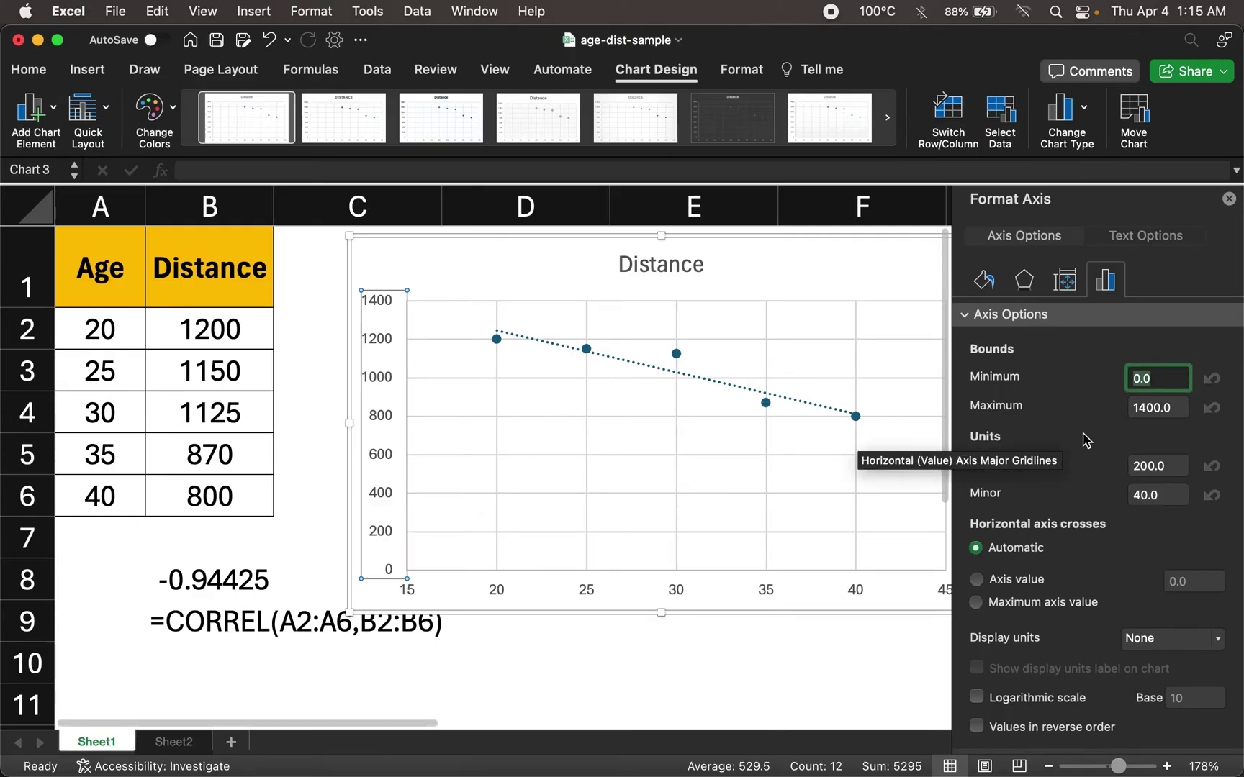
type("0")
key("Tab")
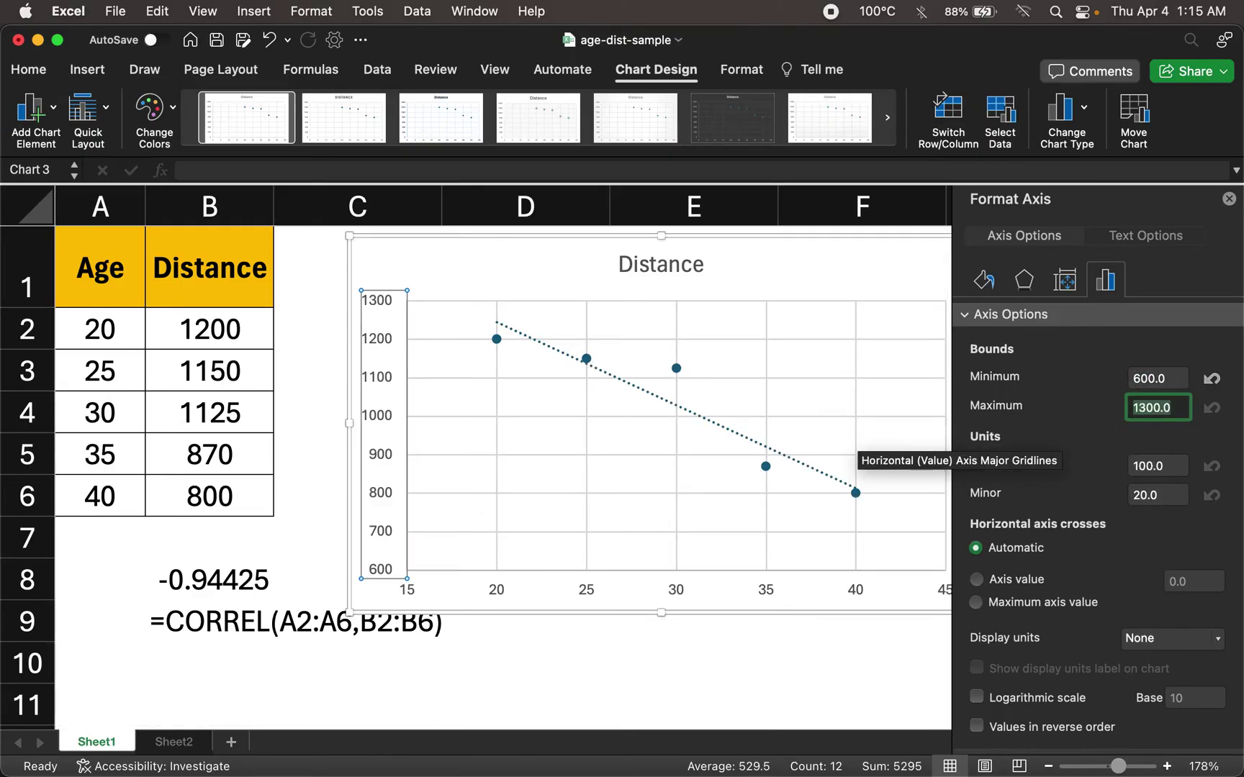
left_click(689, 613)
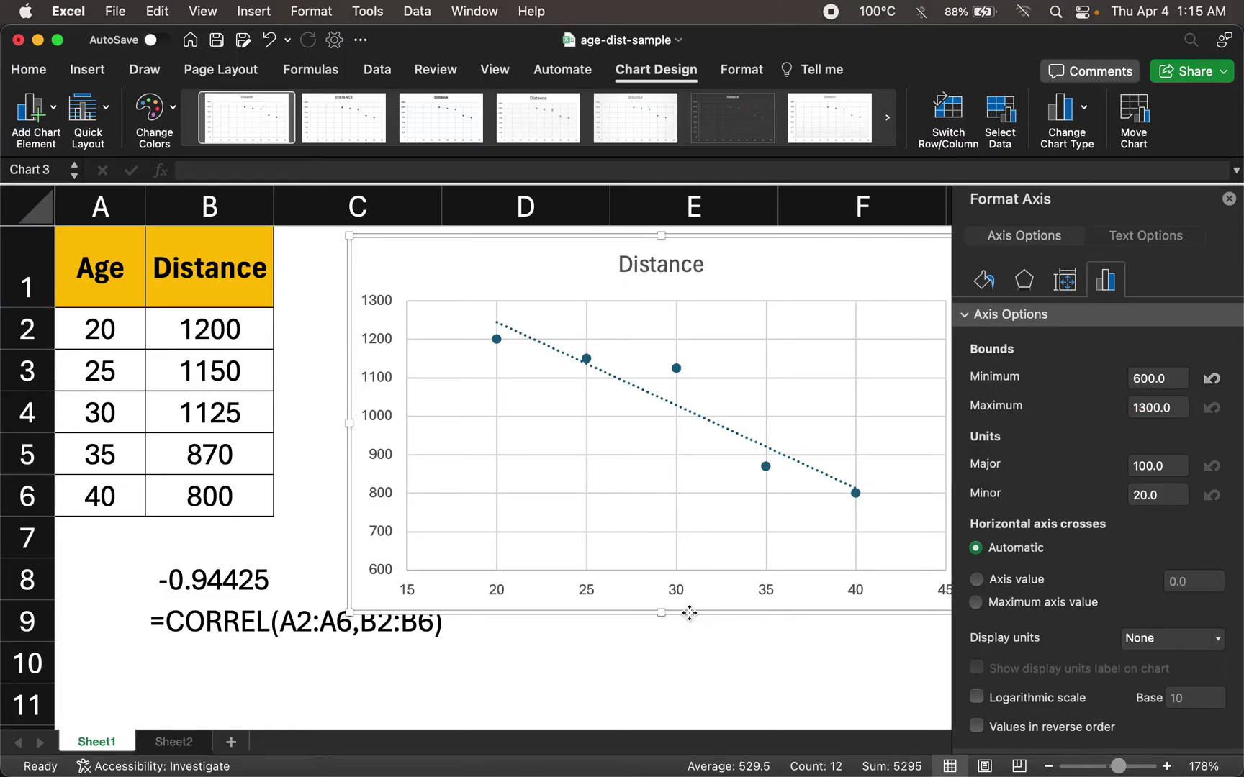
left_click_drag(869, 241, 824, 225)
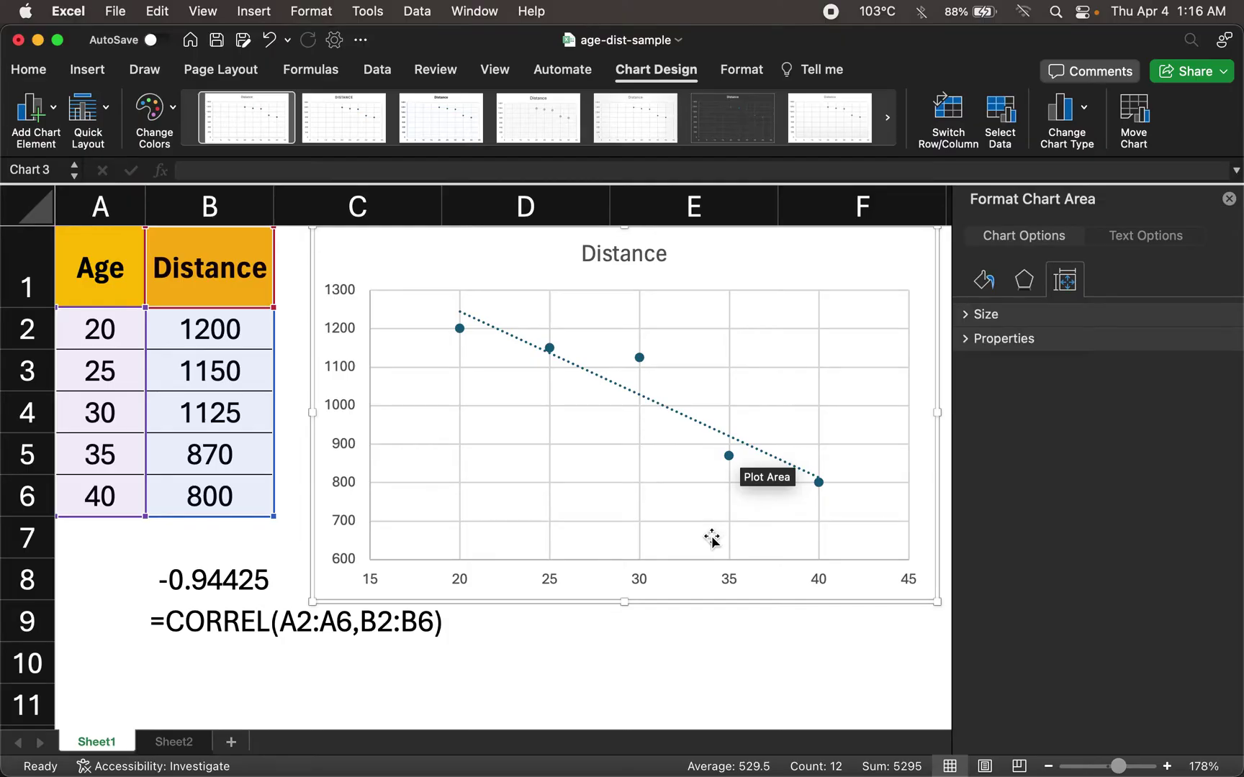
Step: Give B8's -0.94425 result a gold fill, then switch to Sheet2
left_click(190, 581)
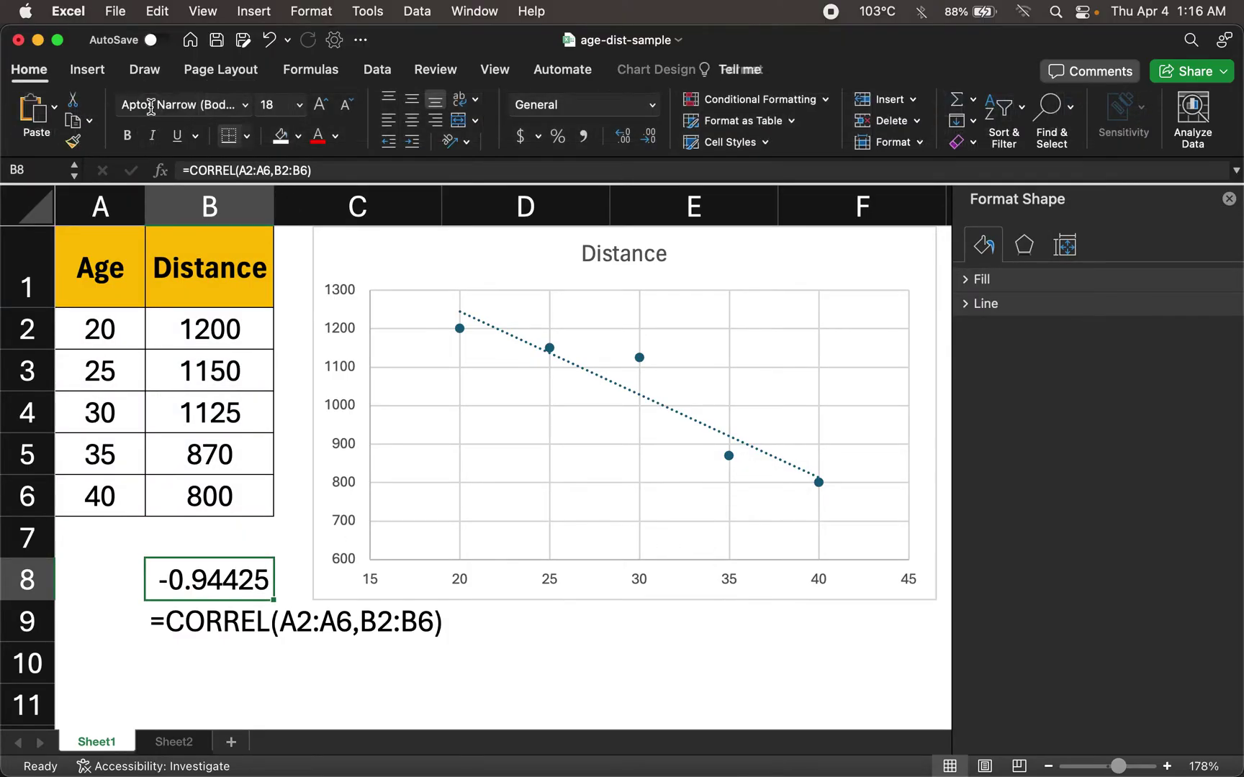
left_click(296, 138)
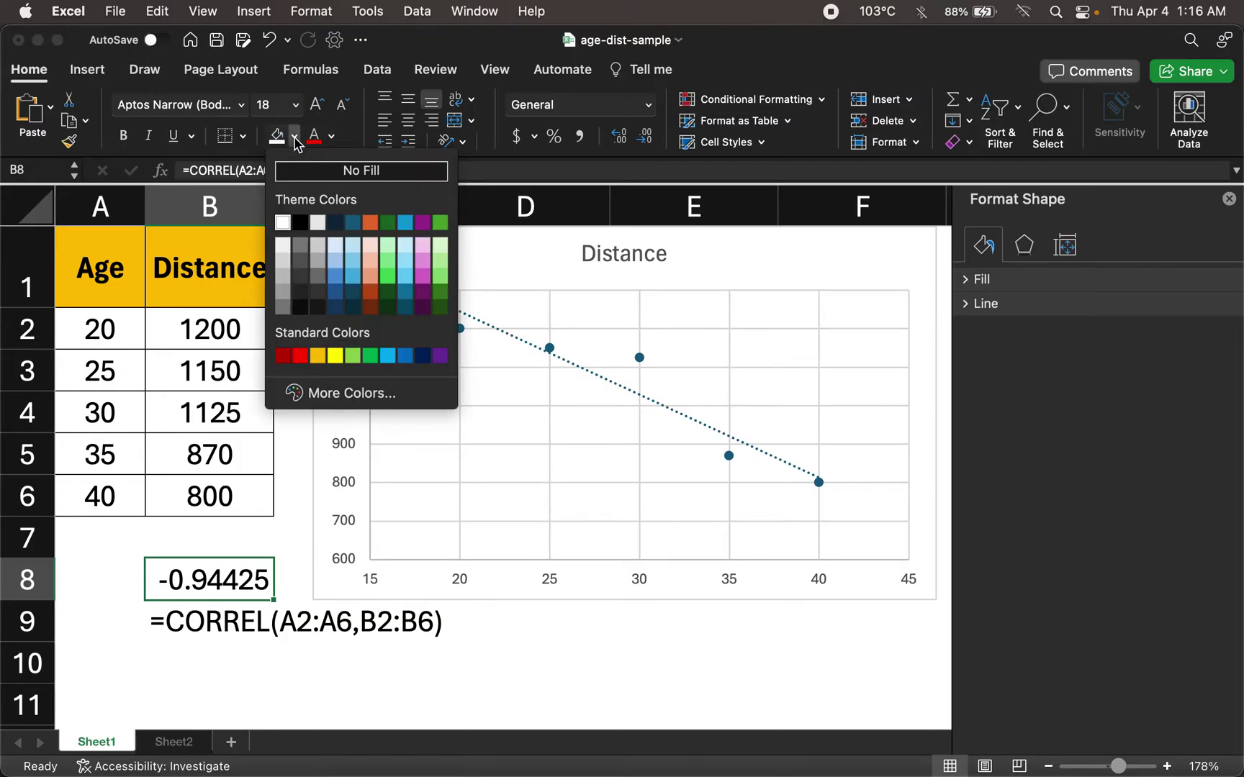
left_click(317, 355)
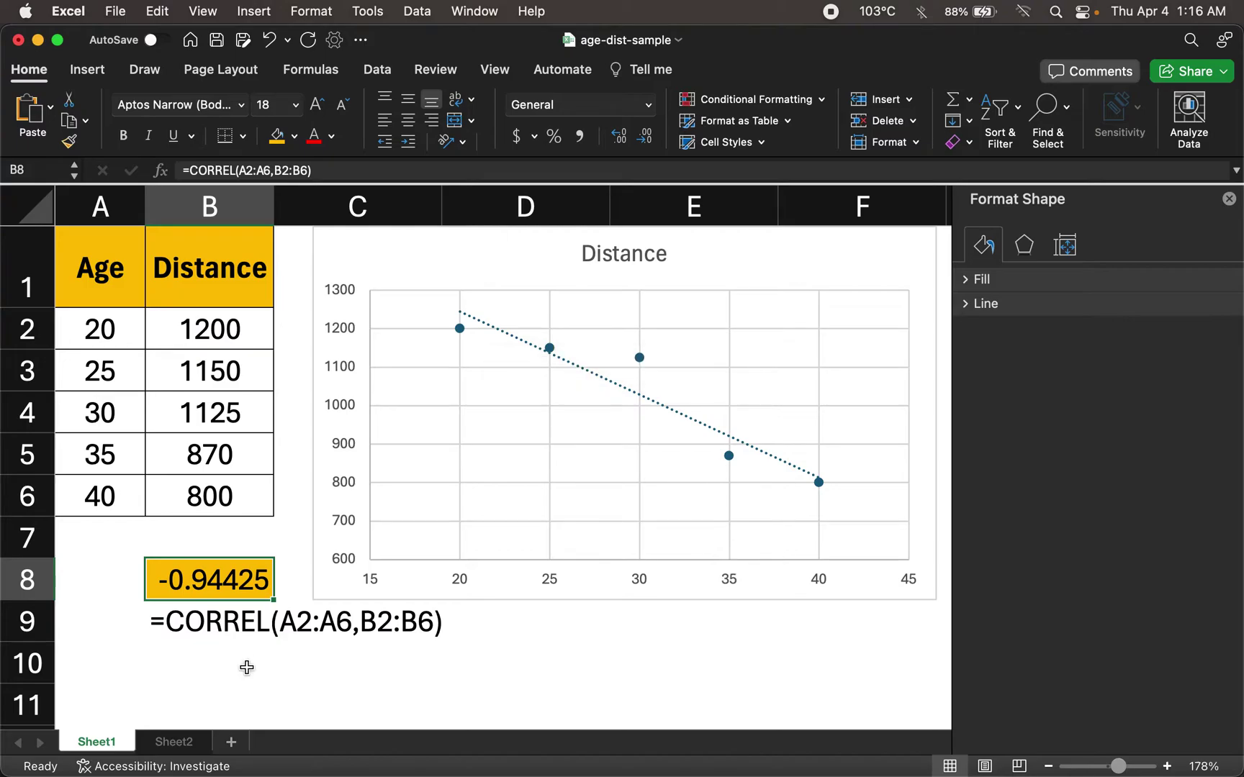
left_click(174, 742)
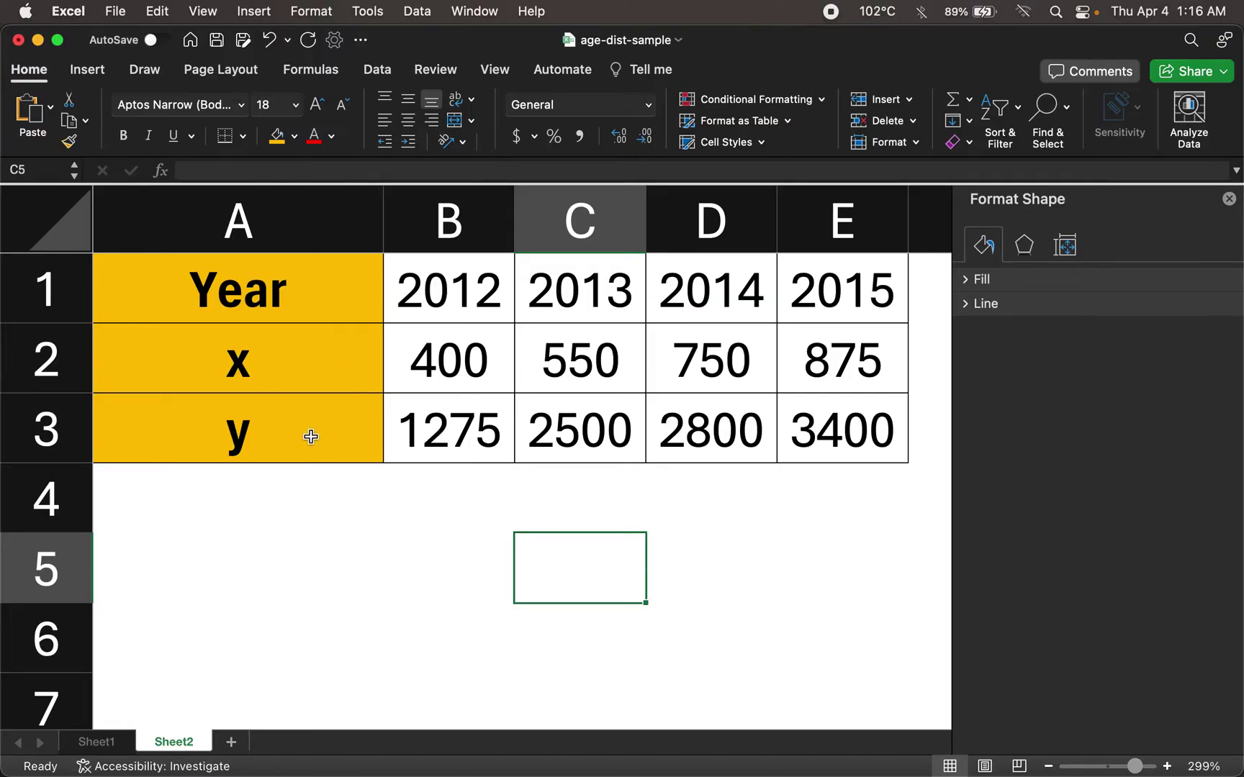
Step: Insert a plain scatter chart of A2:E3 and place it below the Year/x/y table
left_click(278, 376)
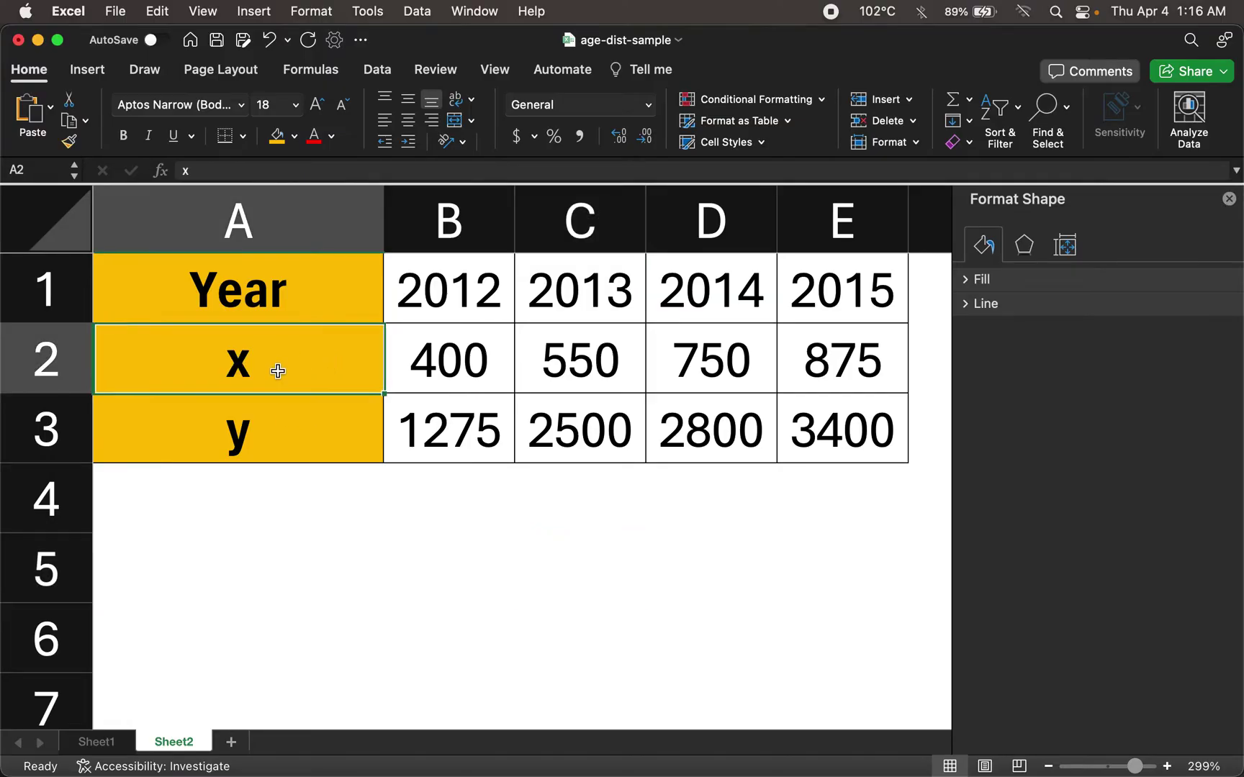
left_click(820, 432, "shift")
left_click(87, 69)
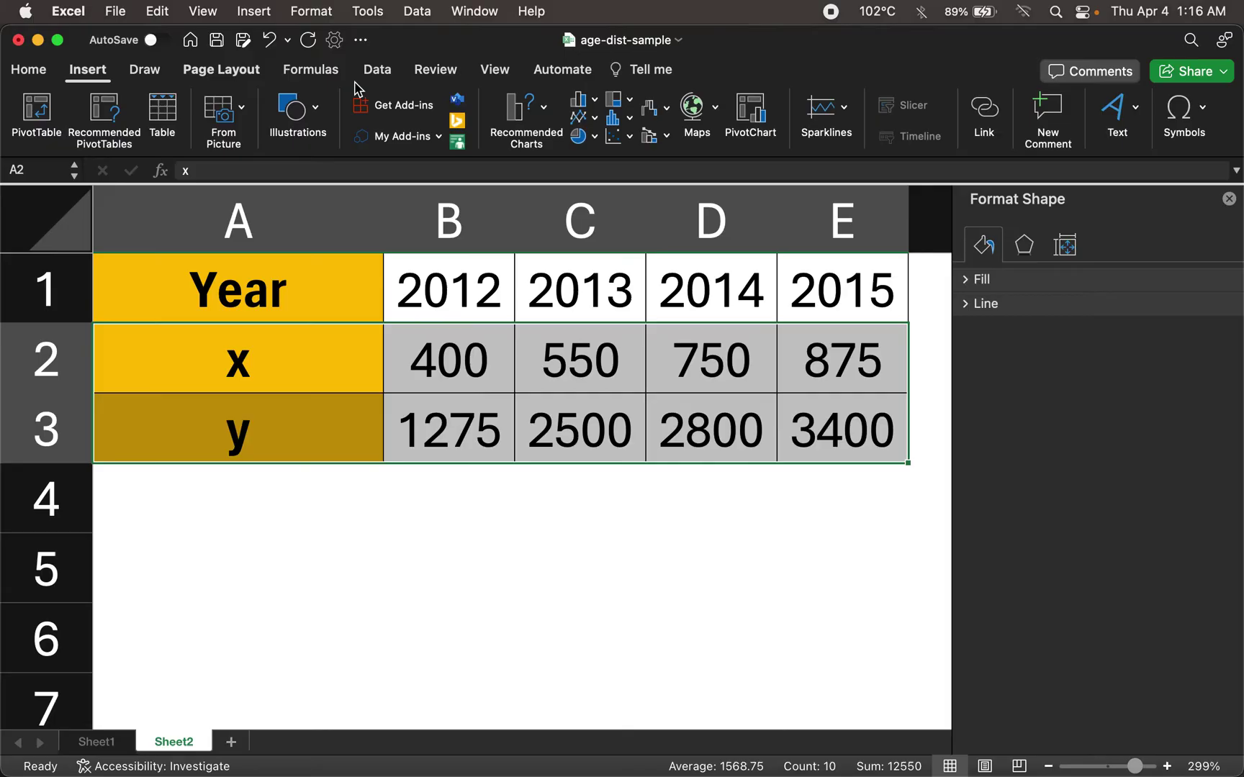
left_click(624, 144)
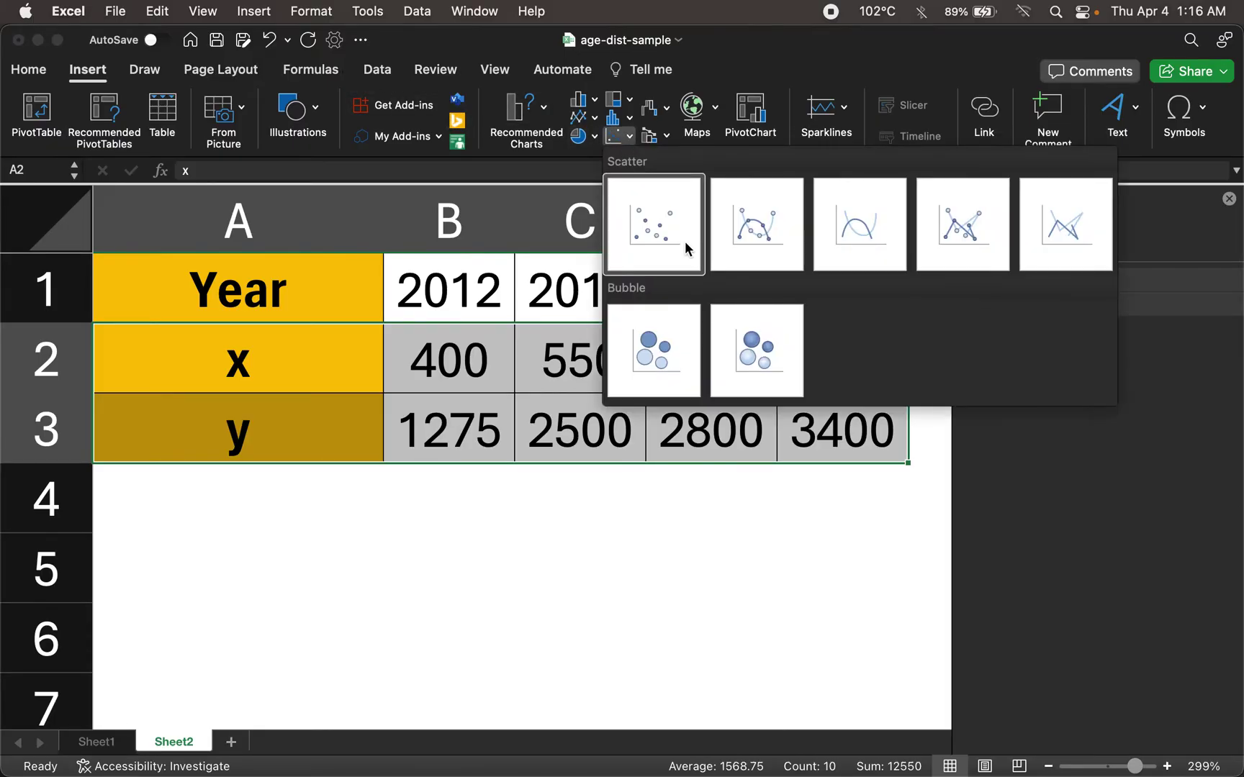
left_click(682, 243)
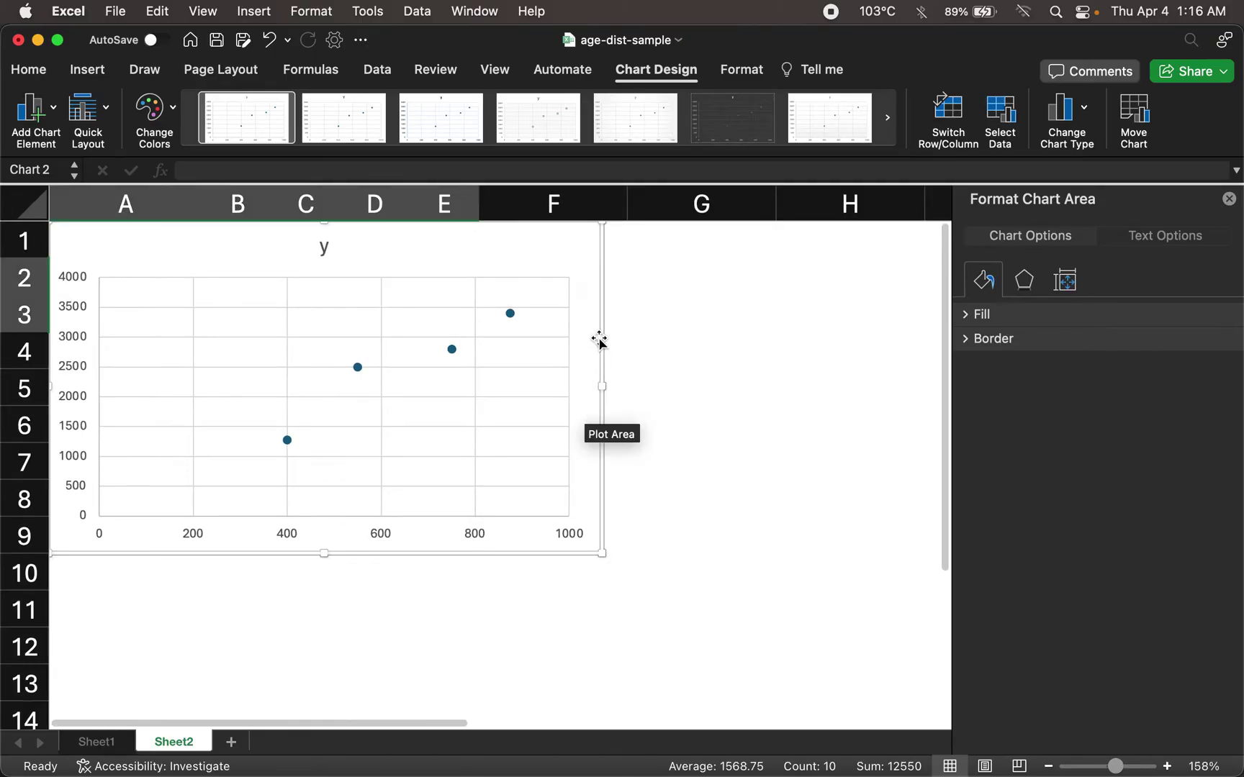
left_click_drag(599, 337, 758, 464)
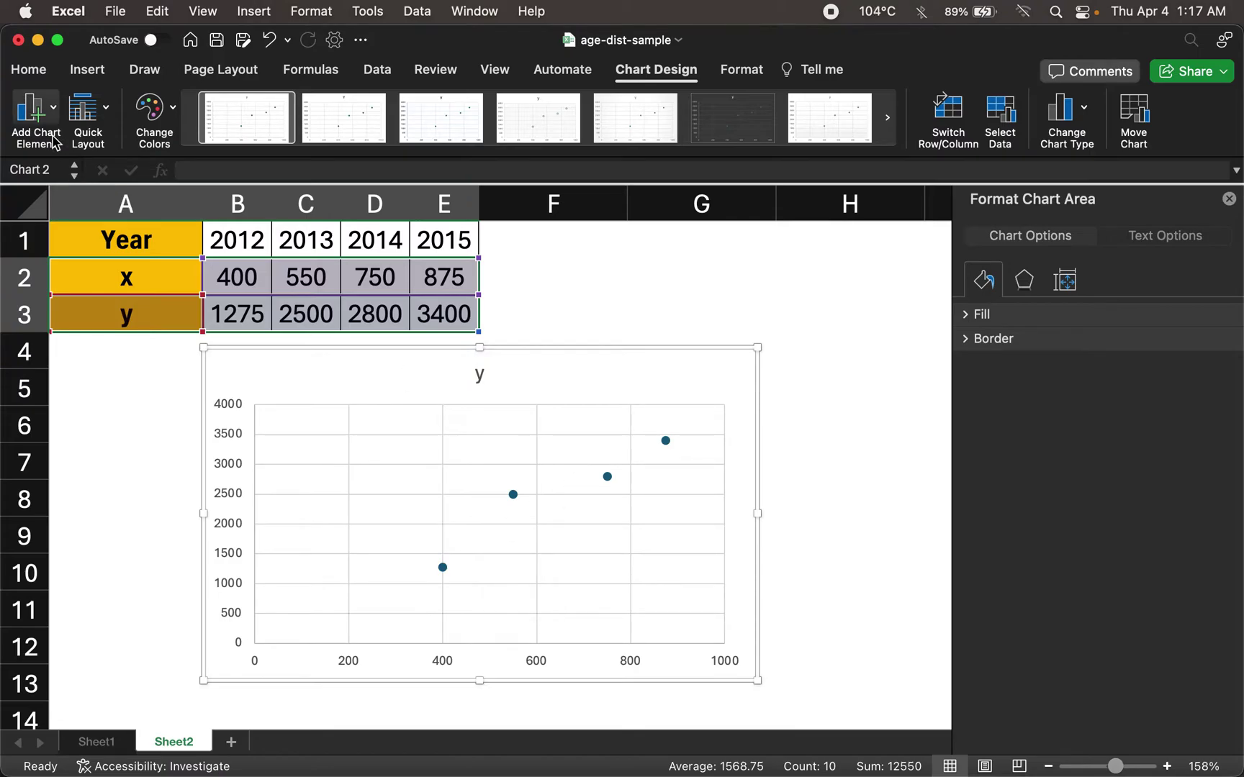
Step: Add a linear trendline to Sheet2's y scatter chart, then deselect it
left_click(33, 111)
mouse_move(103, 350)
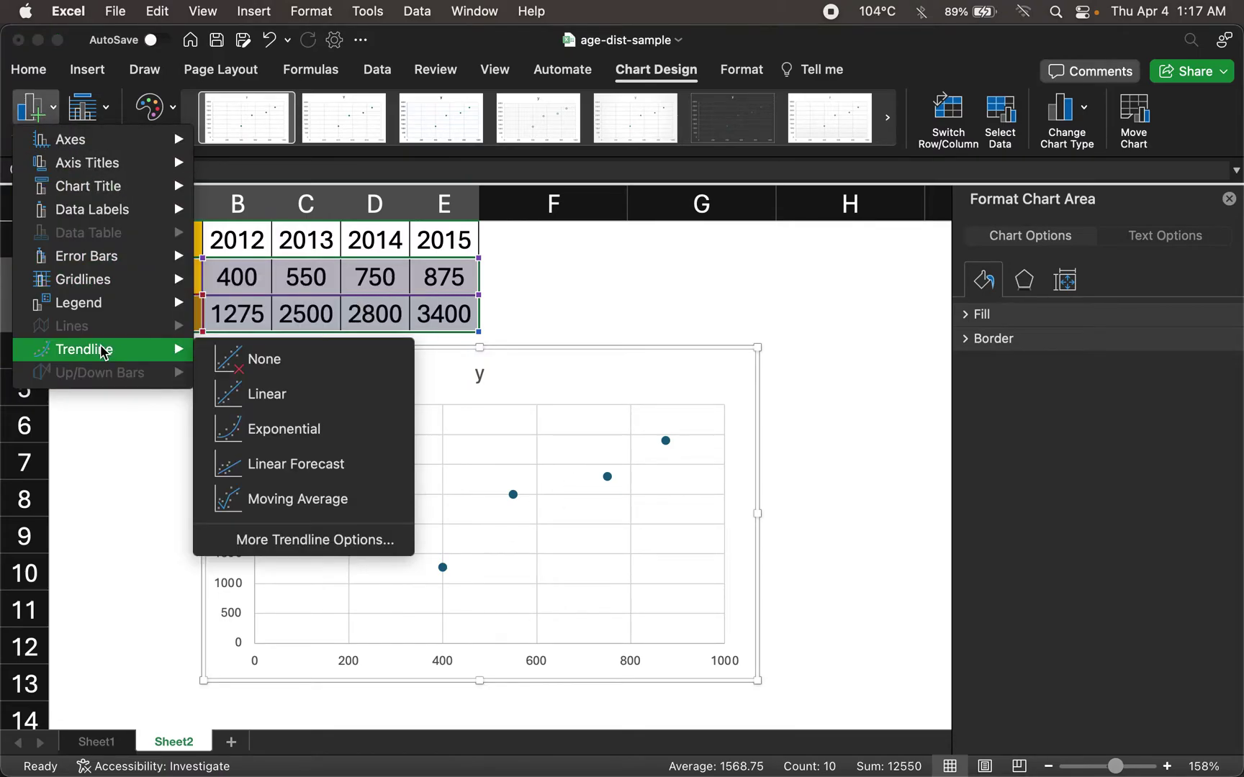
left_click(277, 377)
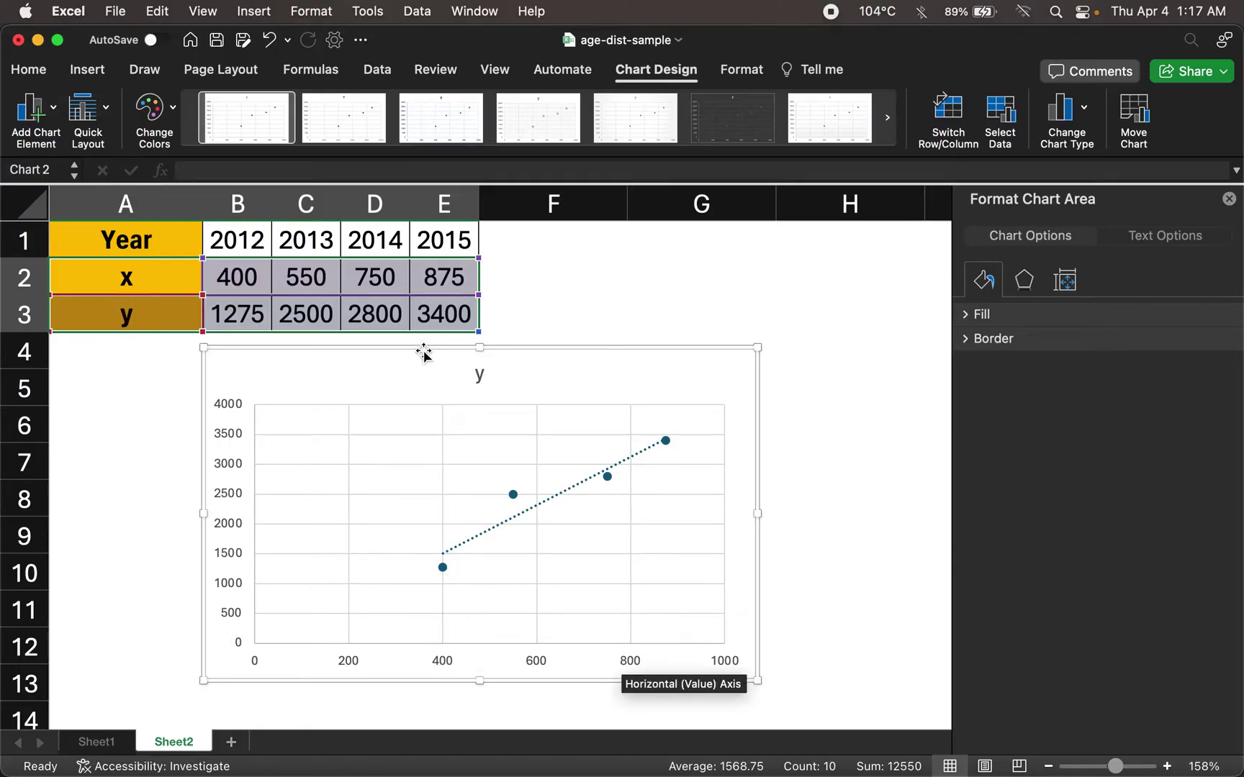
left_click(578, 270)
Step: Enter =CORREL(B2:E2,B3:E3) in G2, giving 0.95331953, and fill it yellow
left_click(695, 280)
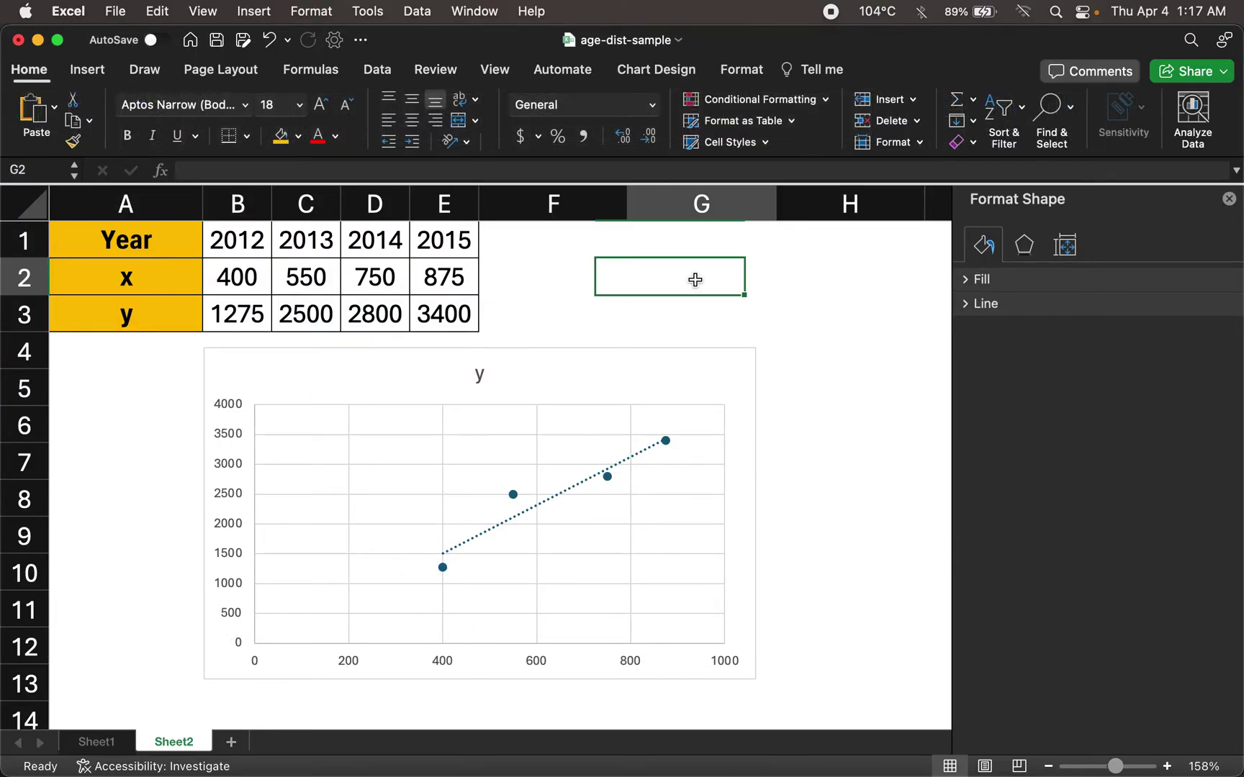
type("=C")
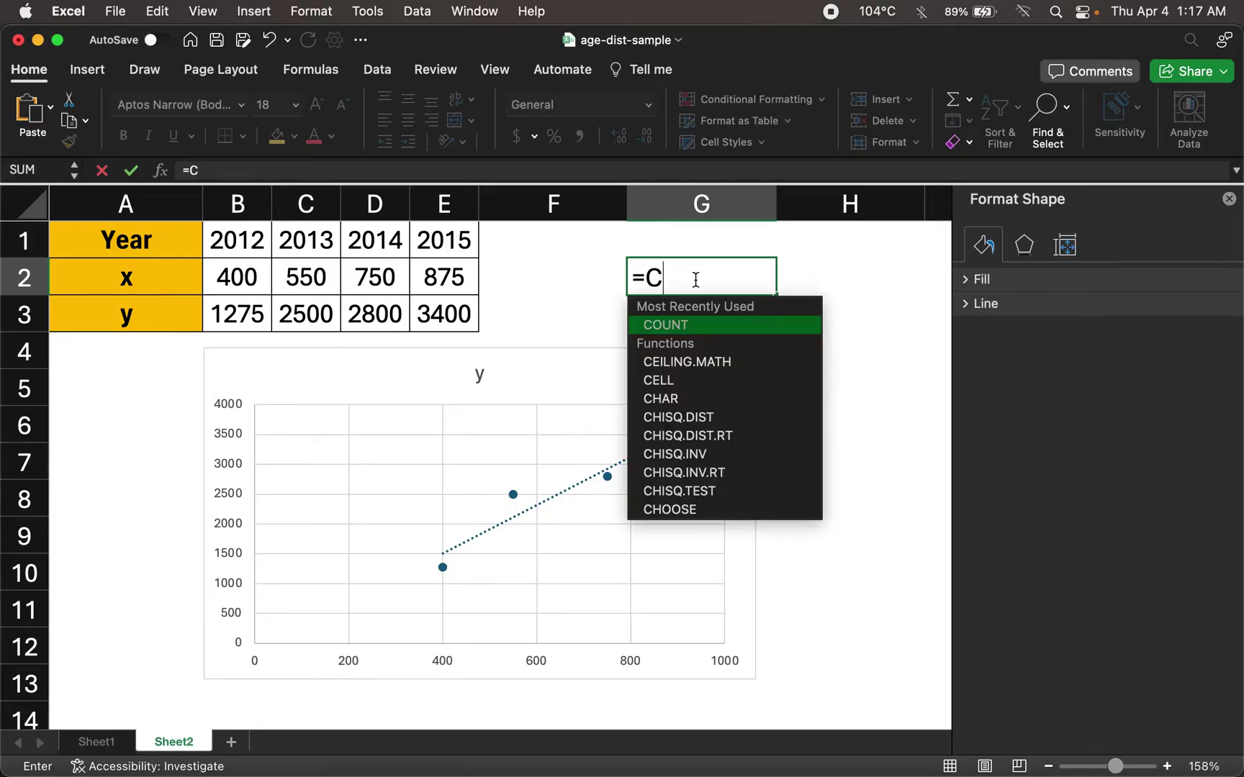
type("ORREL(")
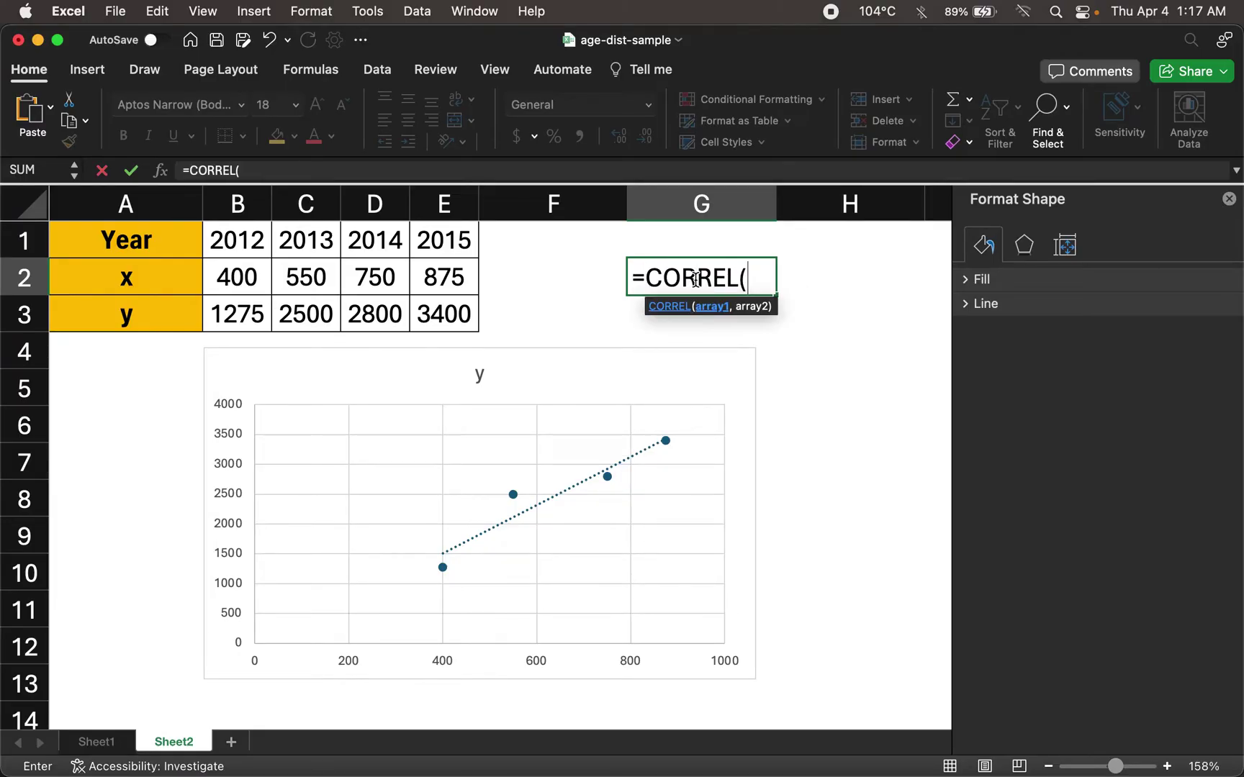
left_click(223, 282)
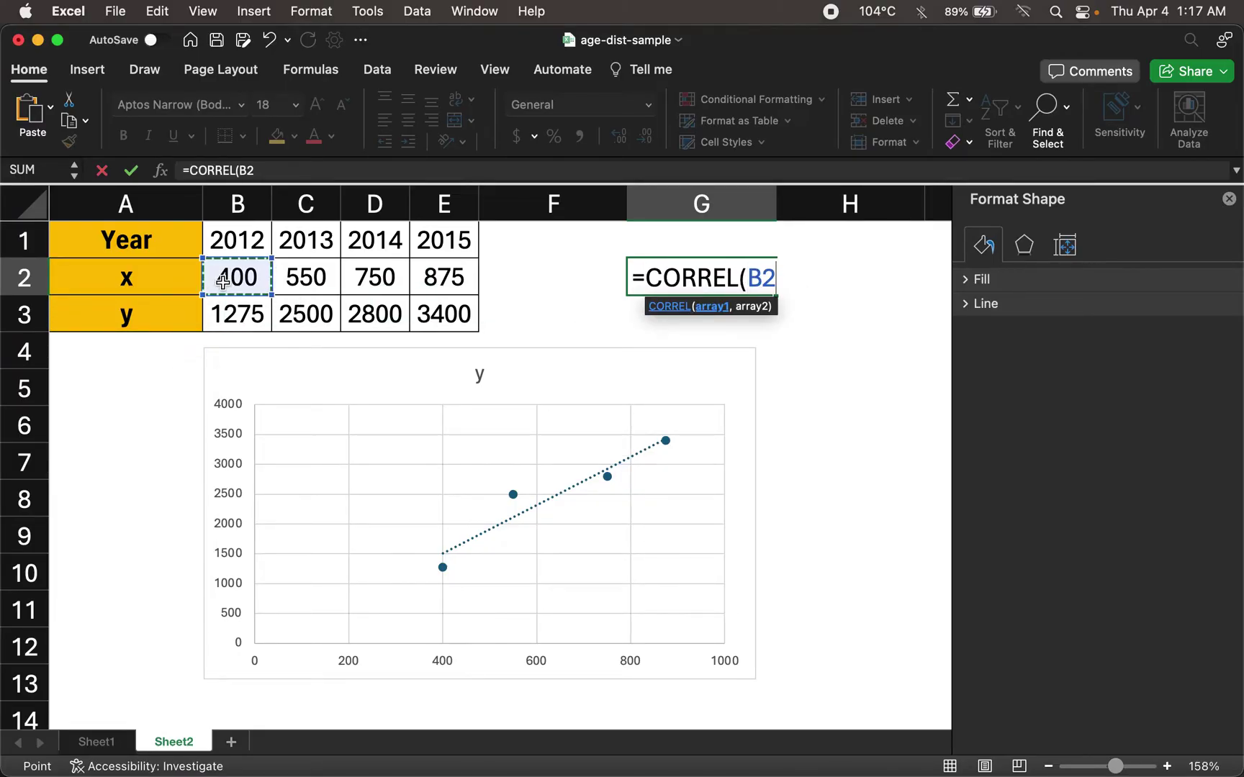
left_click(433, 277, "shift")
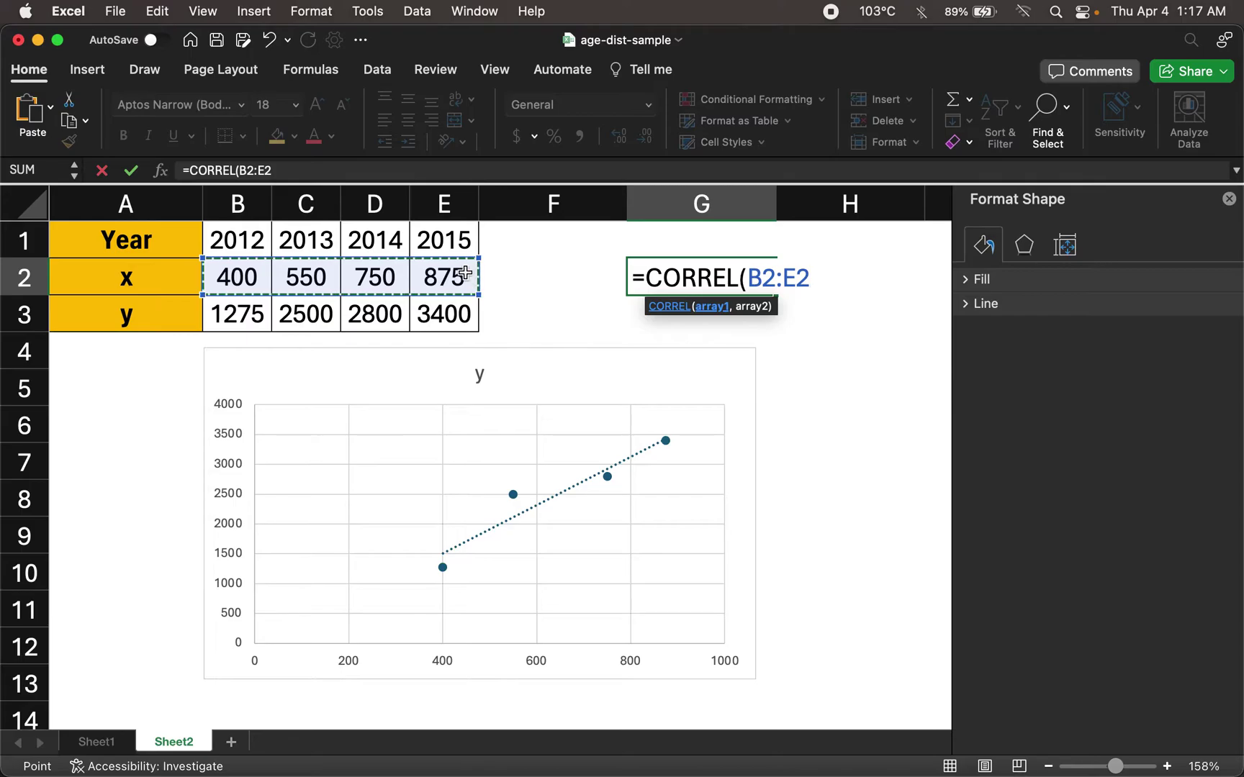
type(",")
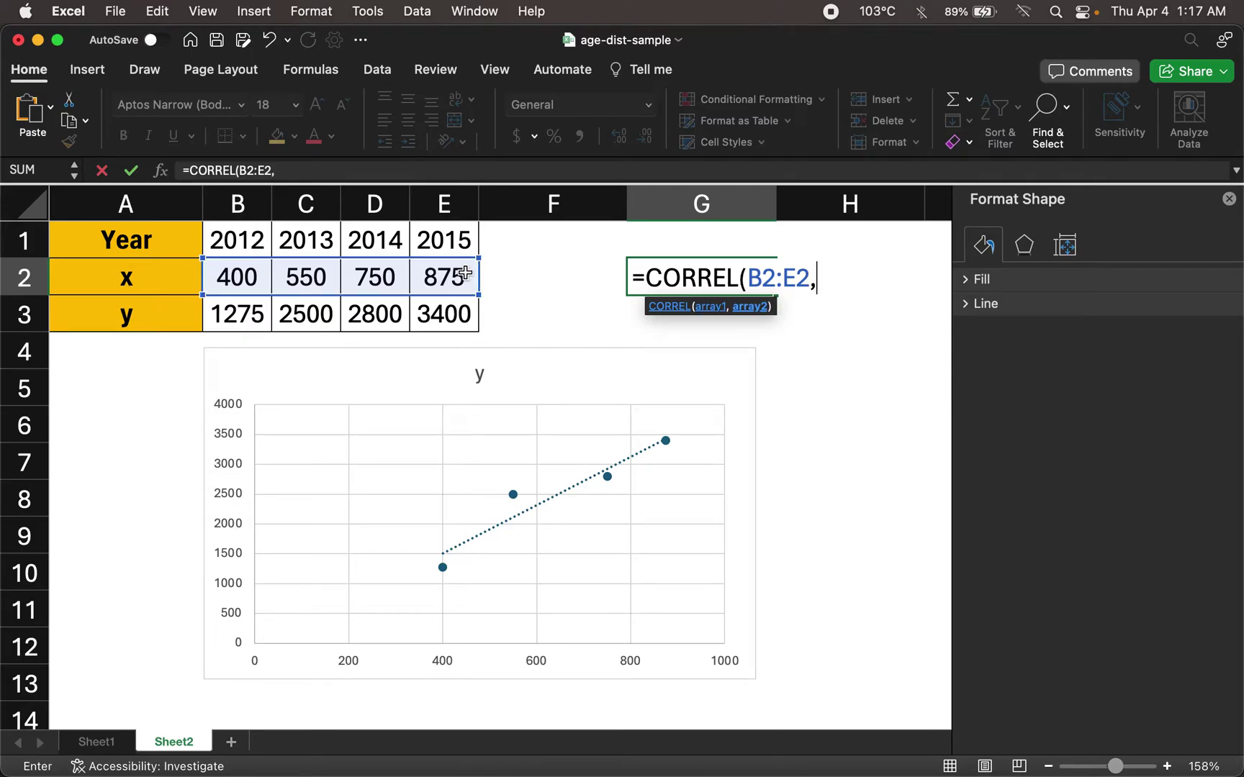
left_click(233, 316)
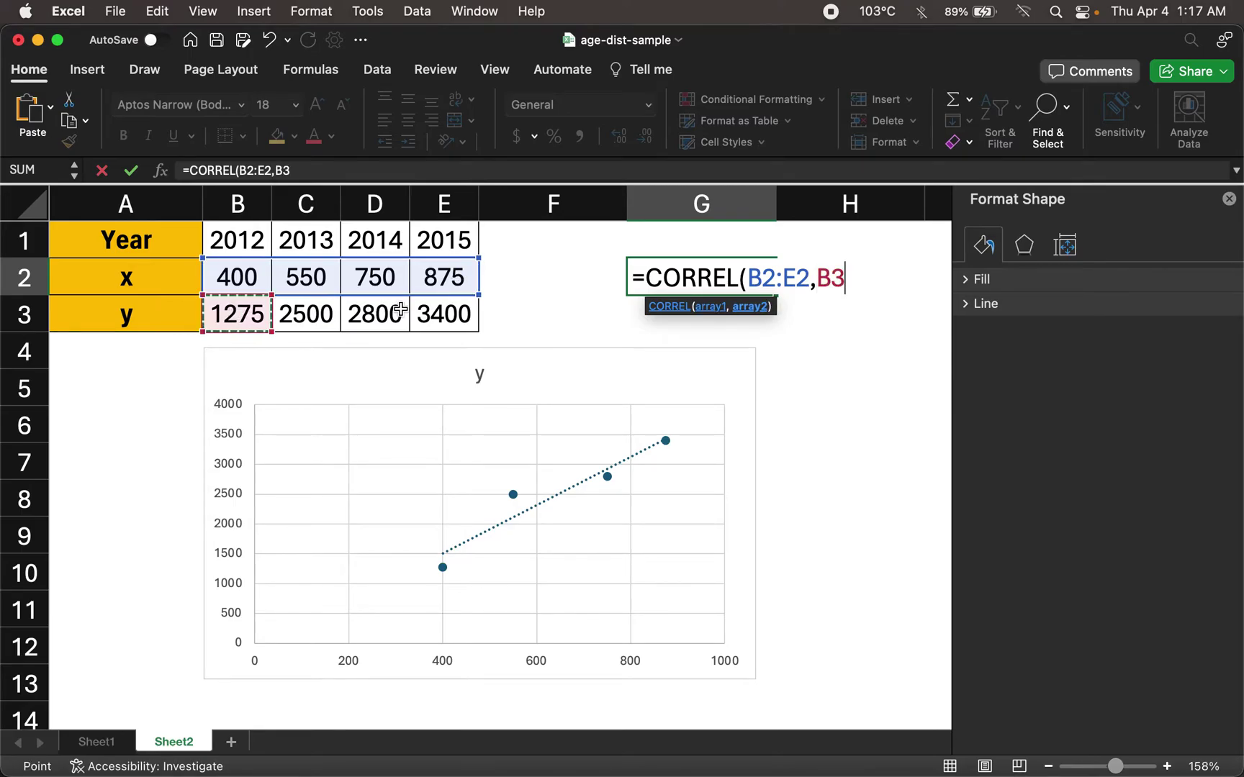
left_click(432, 314, "shift")
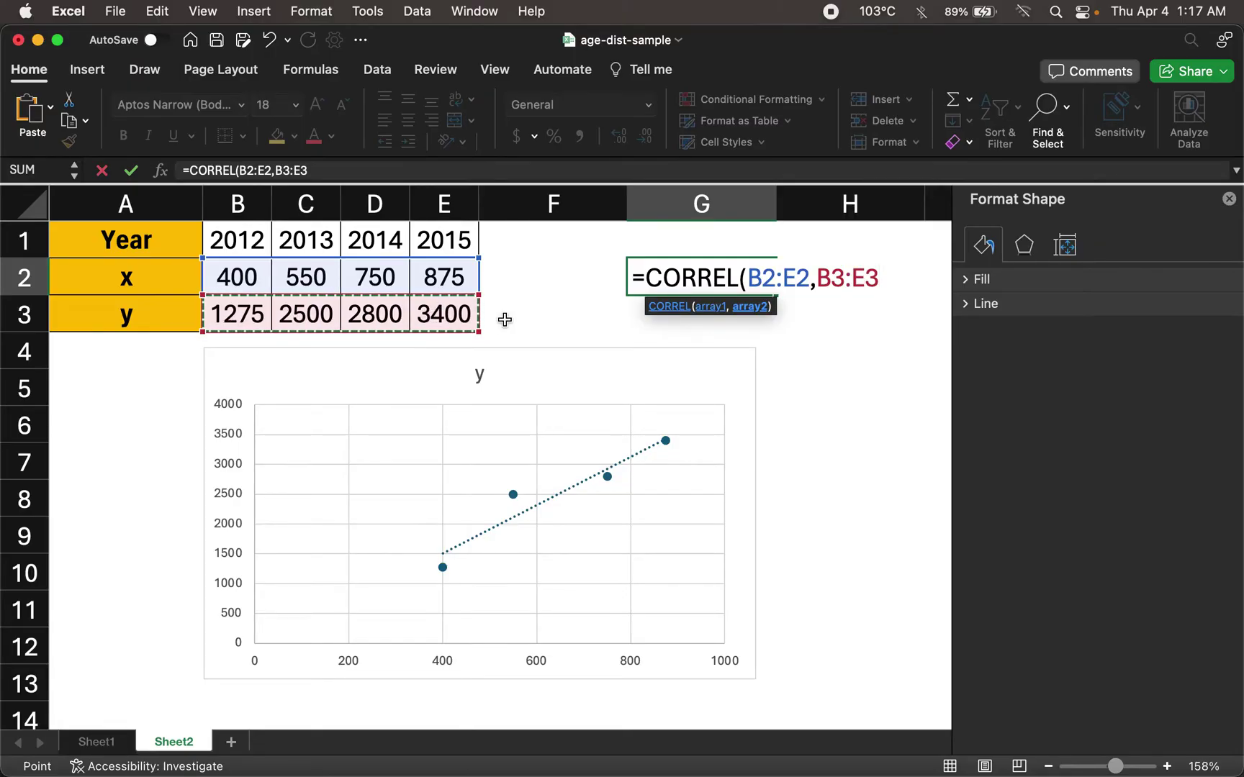
type(")")
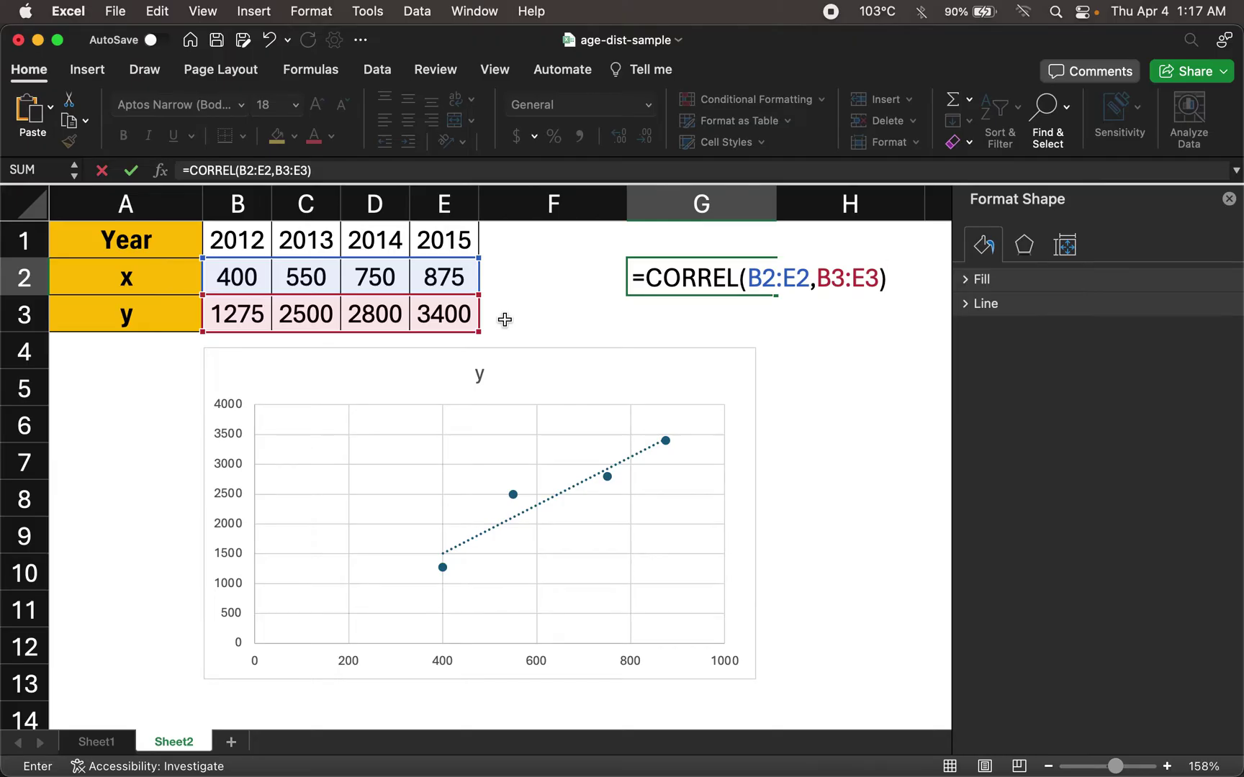
key("Return")
left_click(640, 275)
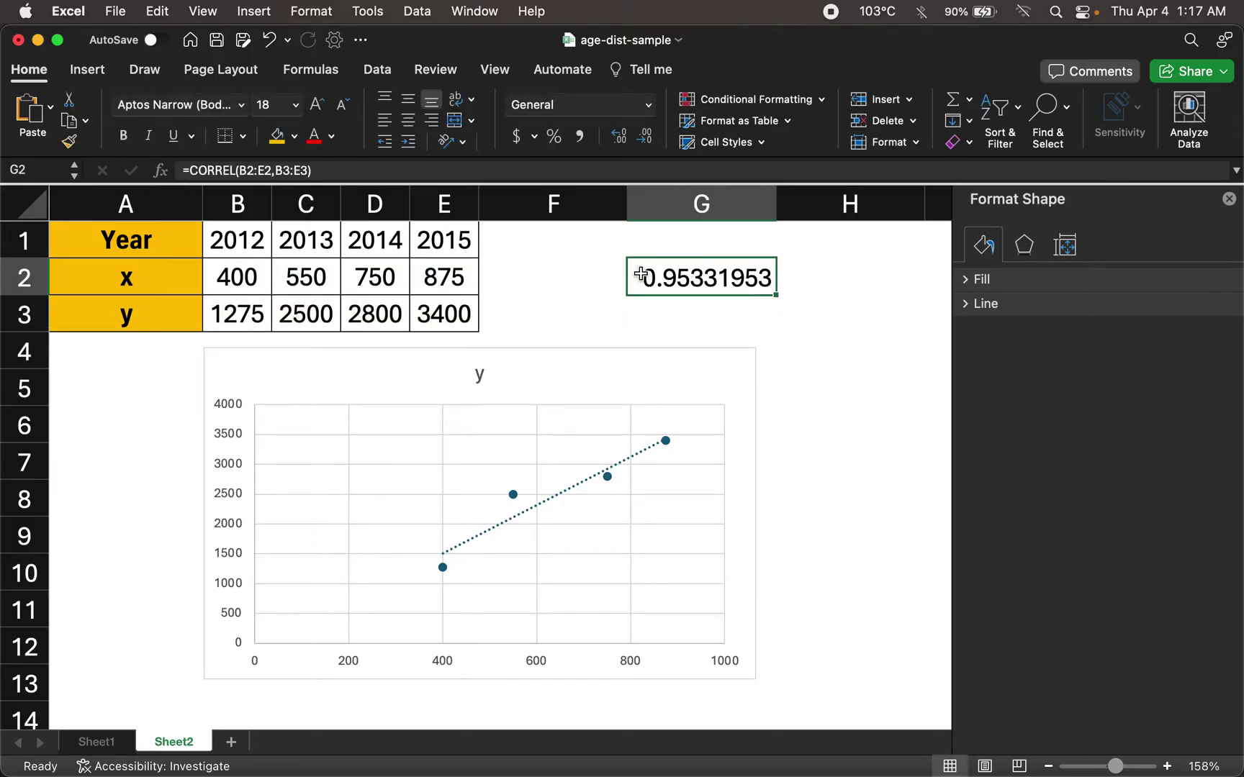
left_click(271, 145)
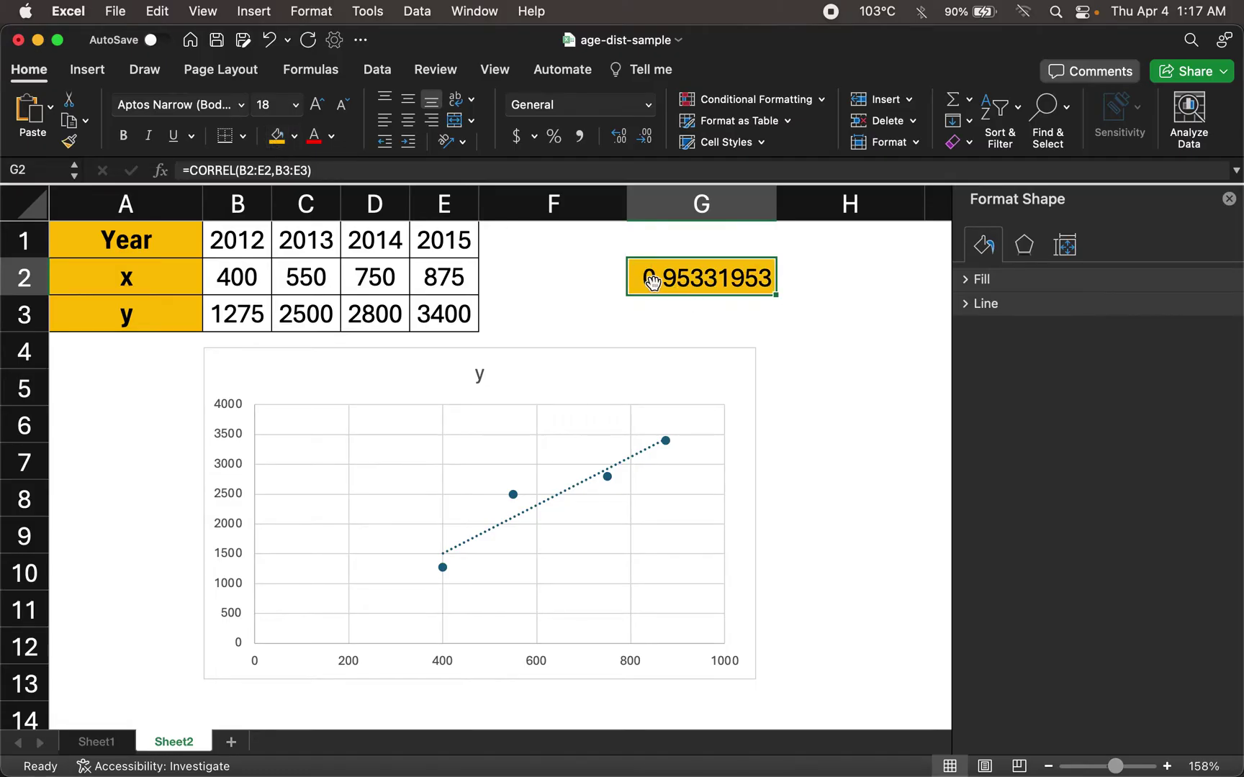
Step: Review Sheet1 and Sheet2, then switch to the Maize-latest workbook window
left_click(93, 742)
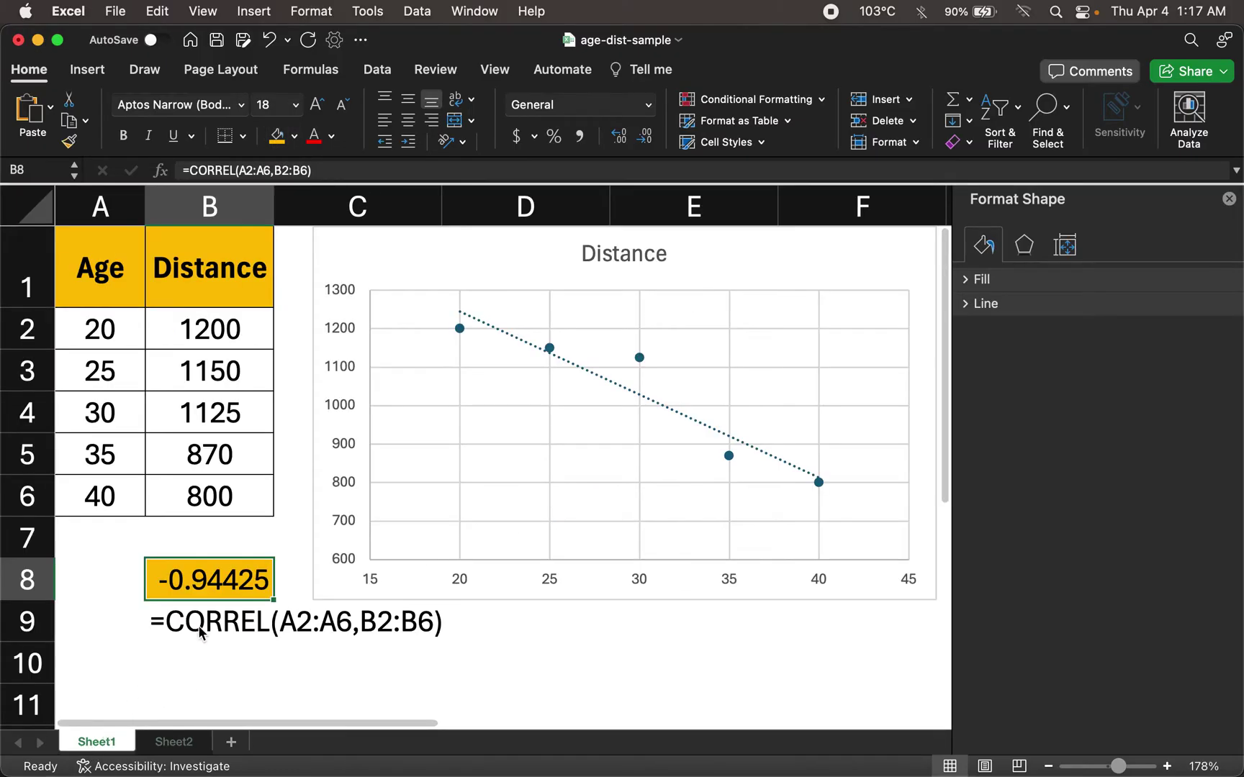
left_click(186, 750)
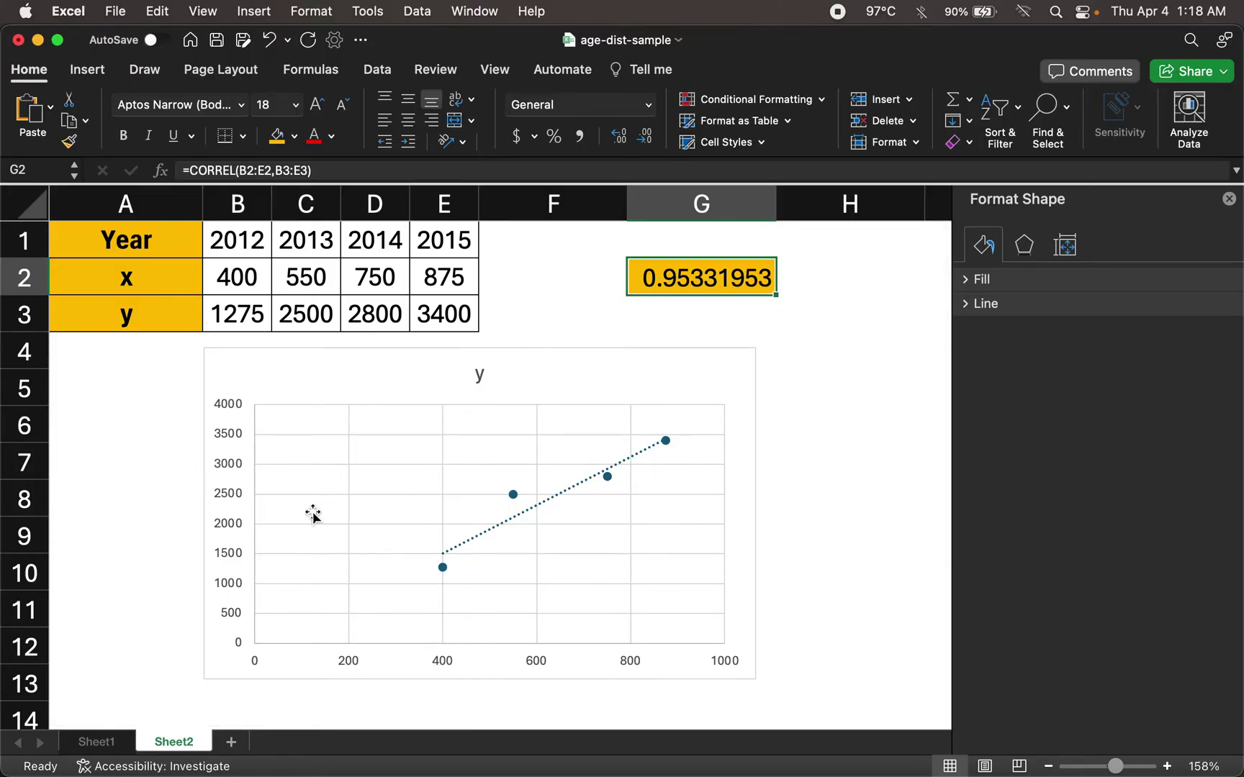
key("ctrl+Right")
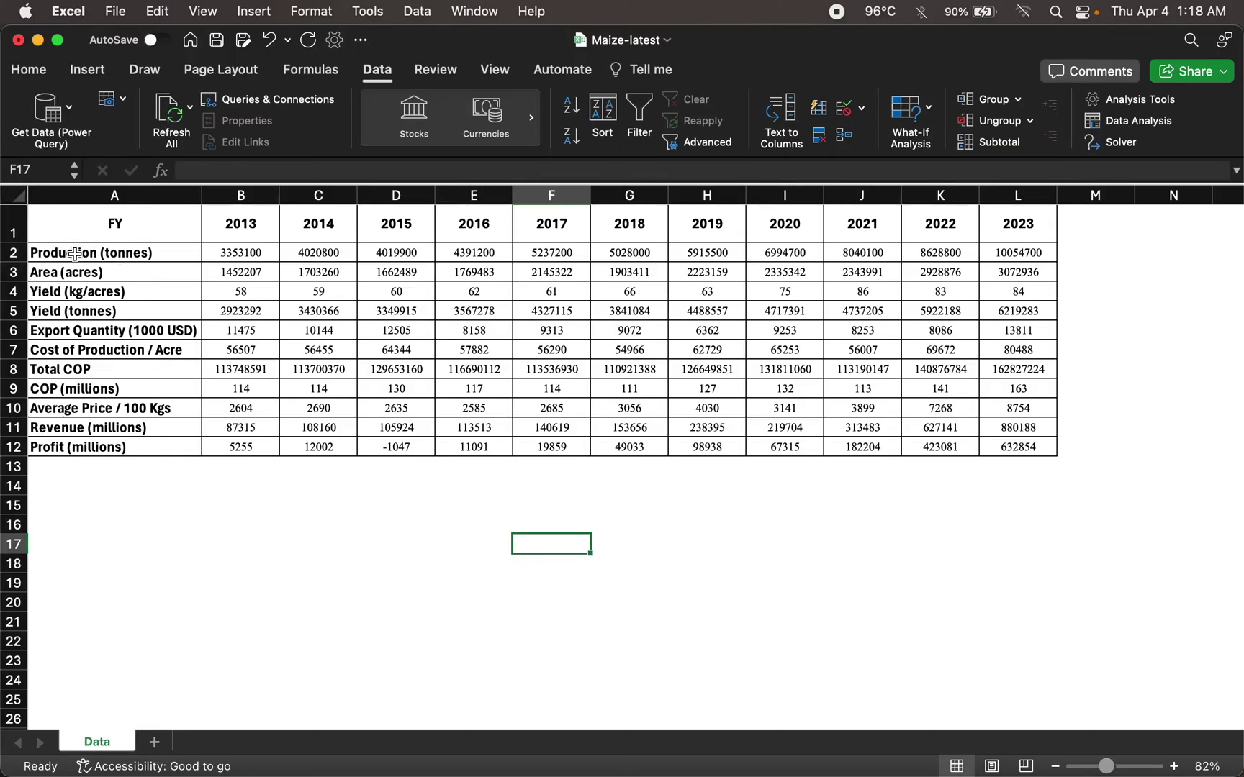
scroll(100, 271, "up", 5)
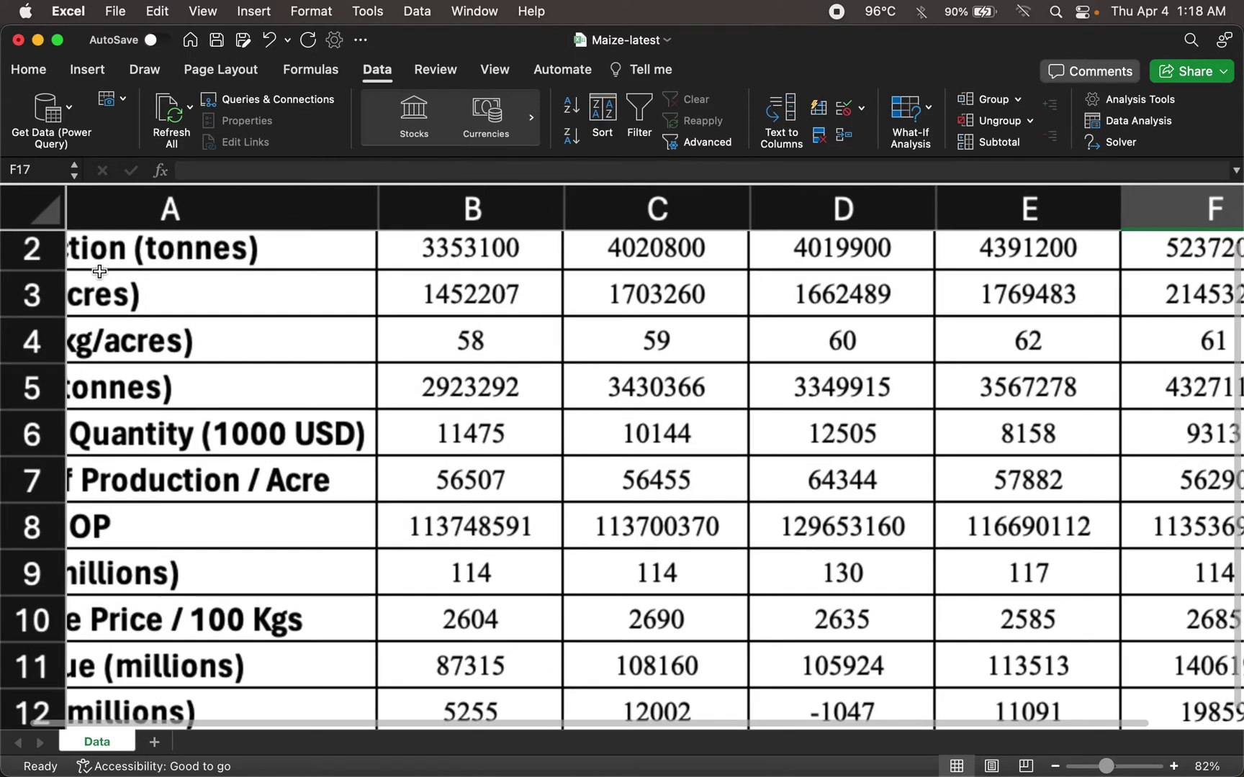
scroll(100, 271, "down", 5)
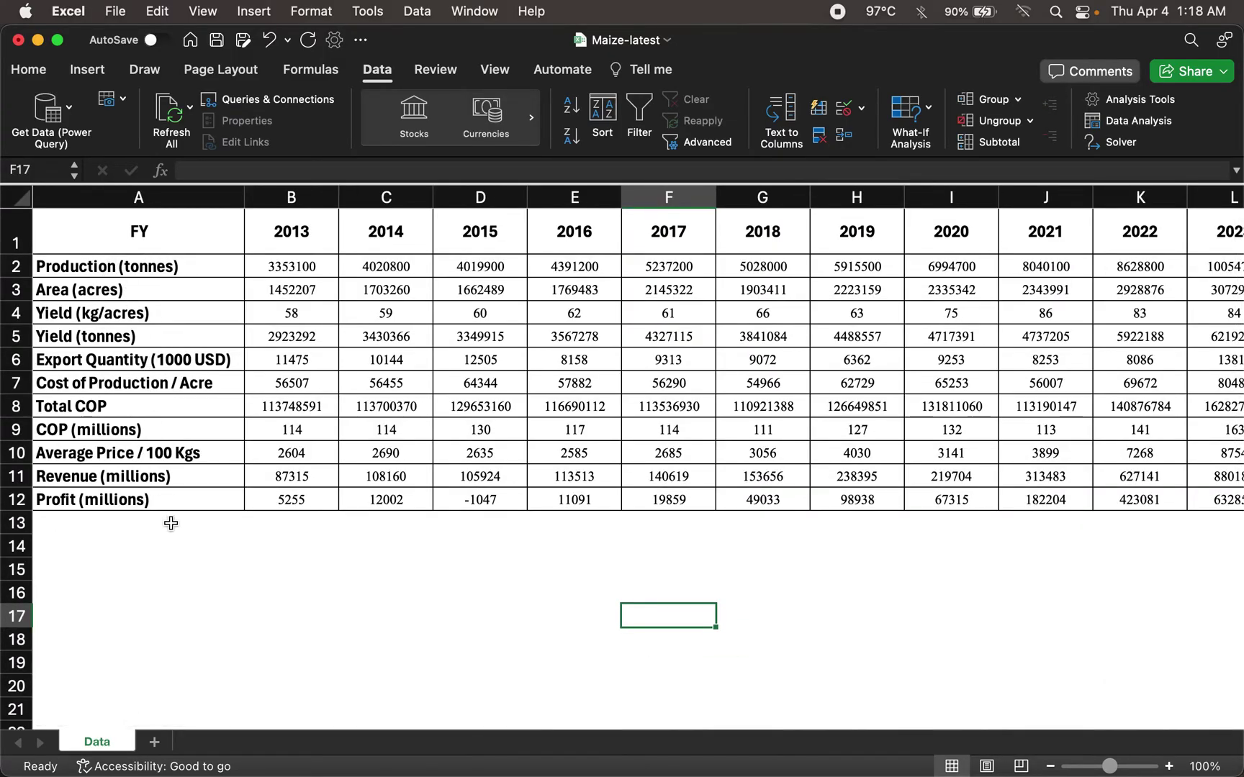
scroll(758, 340, "down", 3)
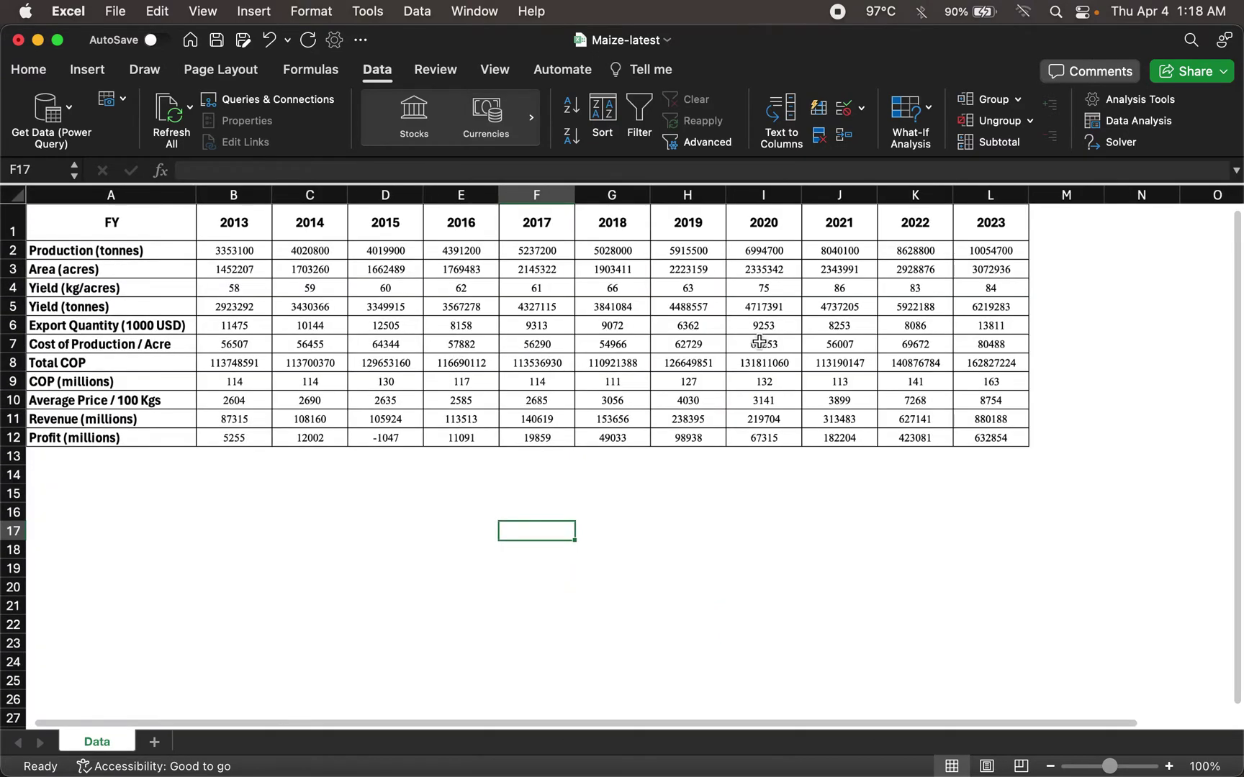
scroll(234, 239, "down", 2)
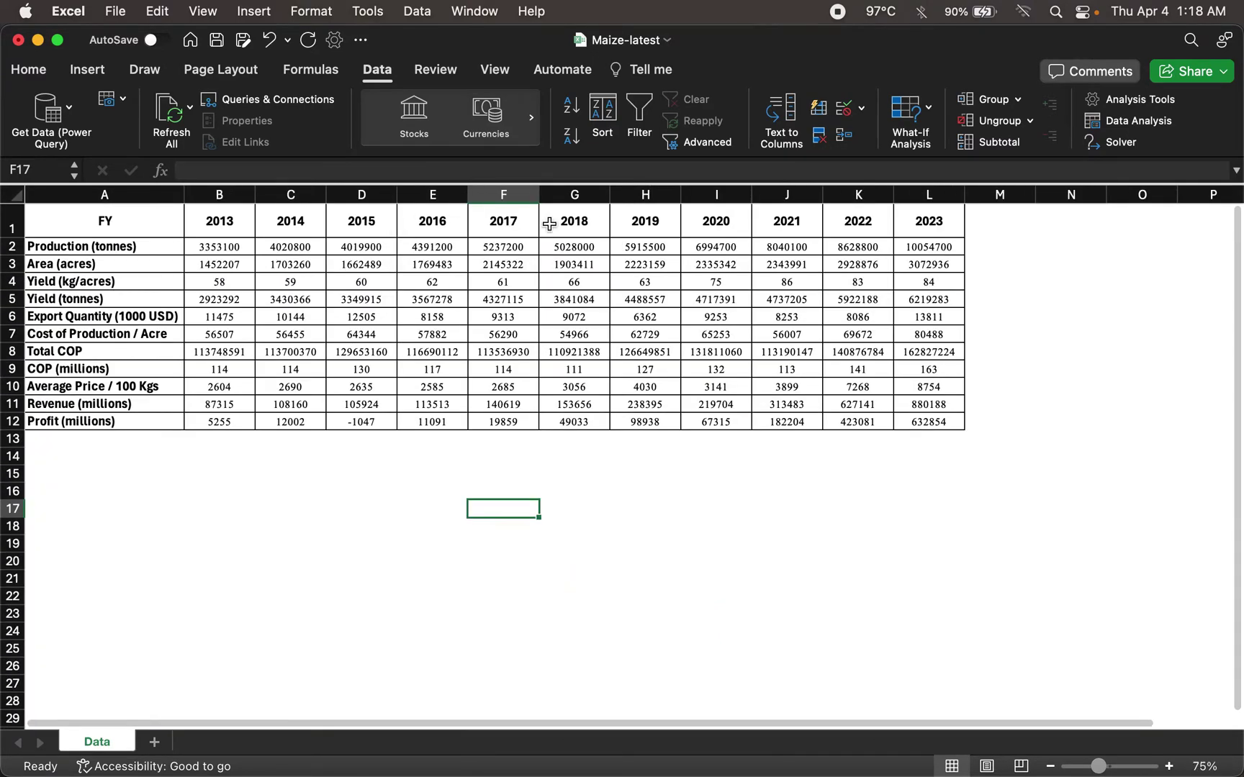
scroll(160, 441, "down", 1)
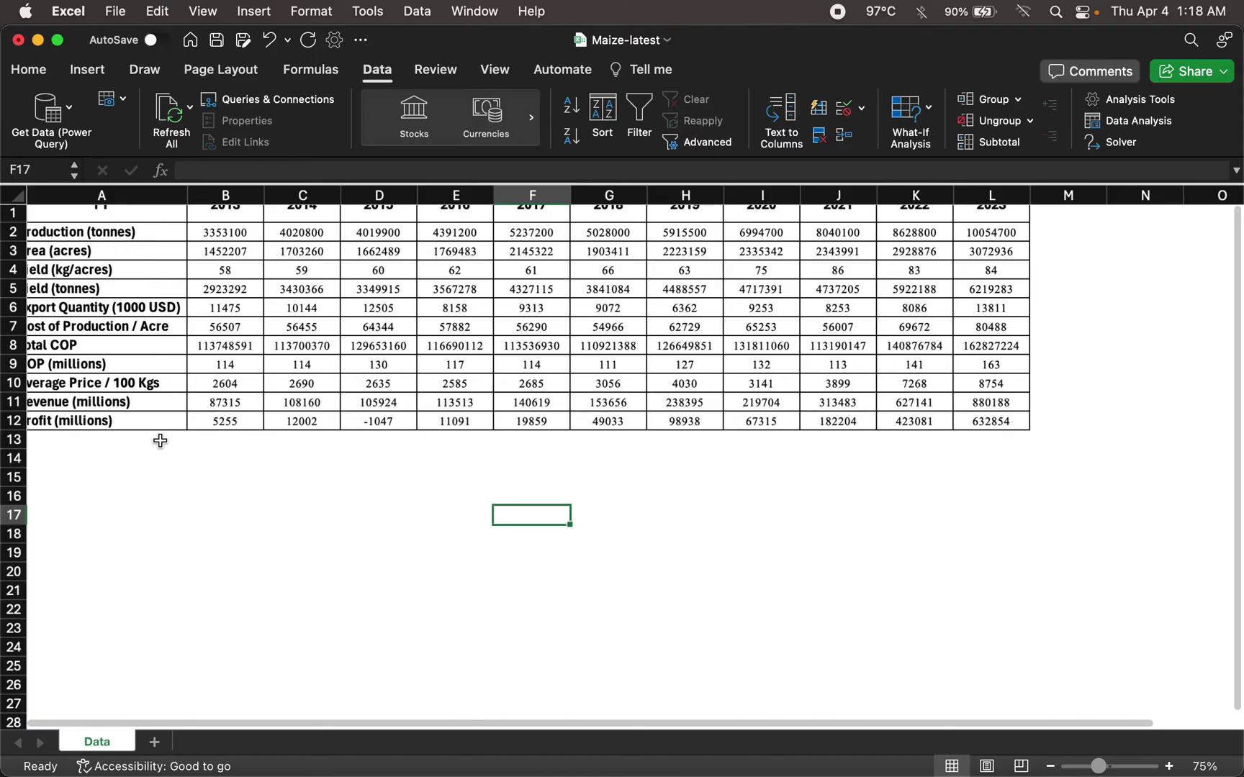
scroll(160, 440, "up", 1)
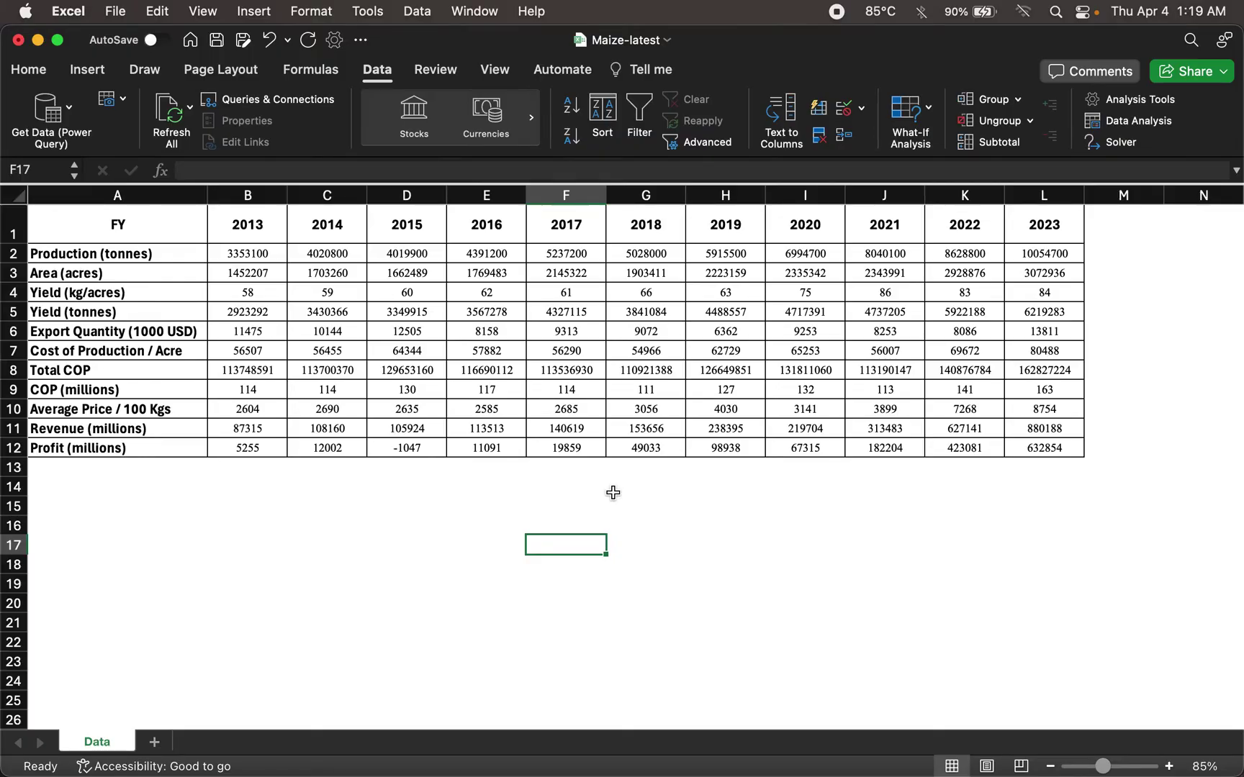
scroll(613, 492, "down", 3)
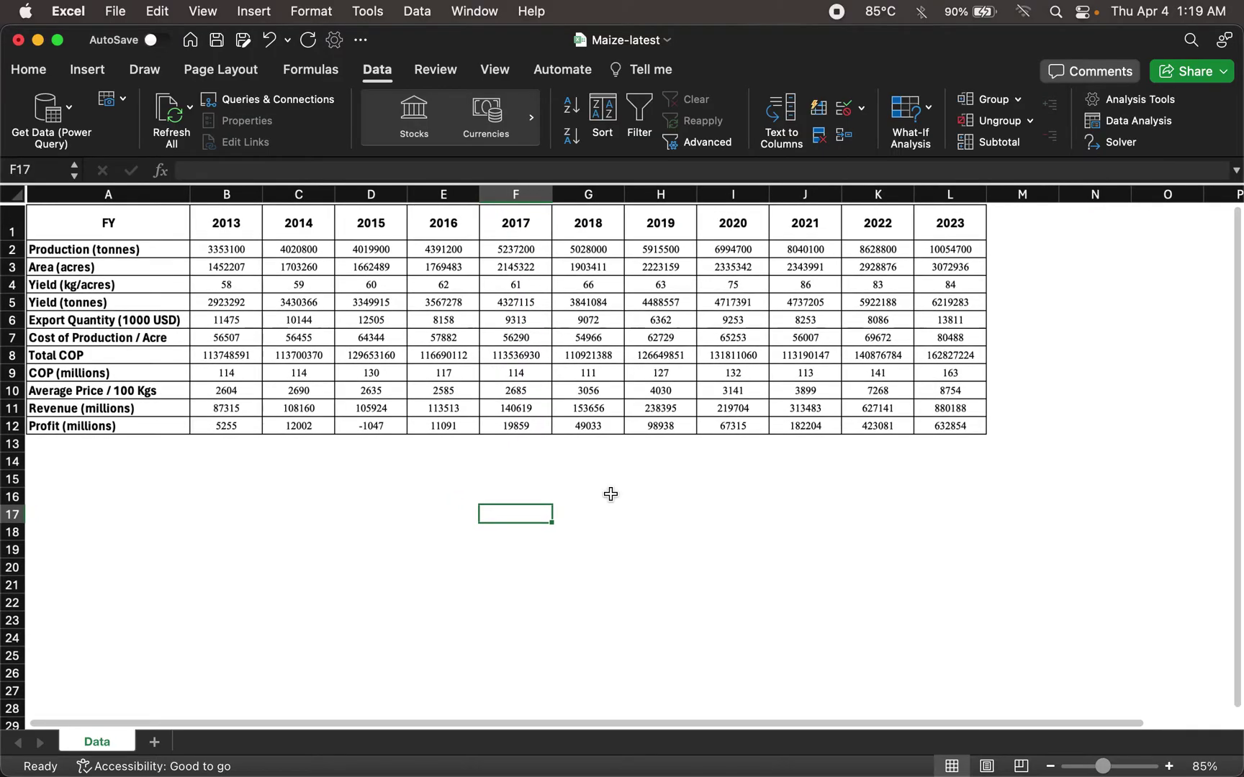
scroll(610, 493, "down", 2)
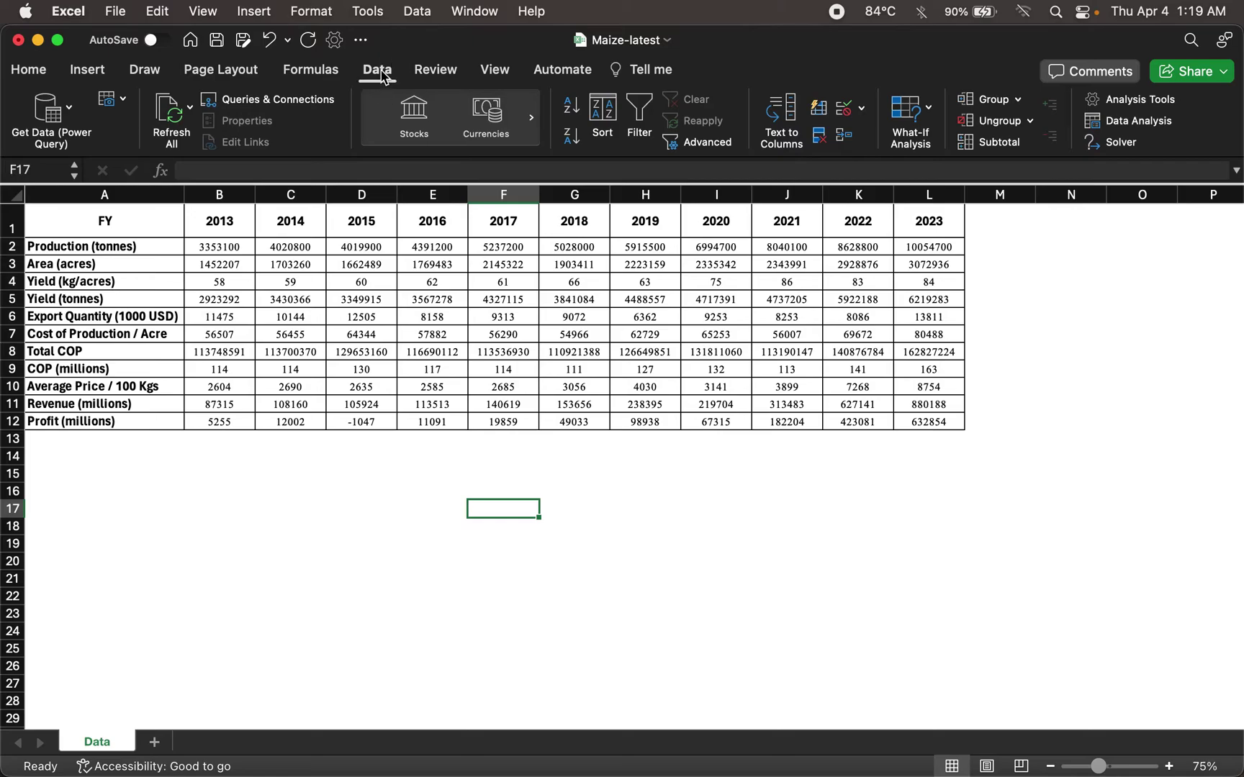
left_click(1133, 128)
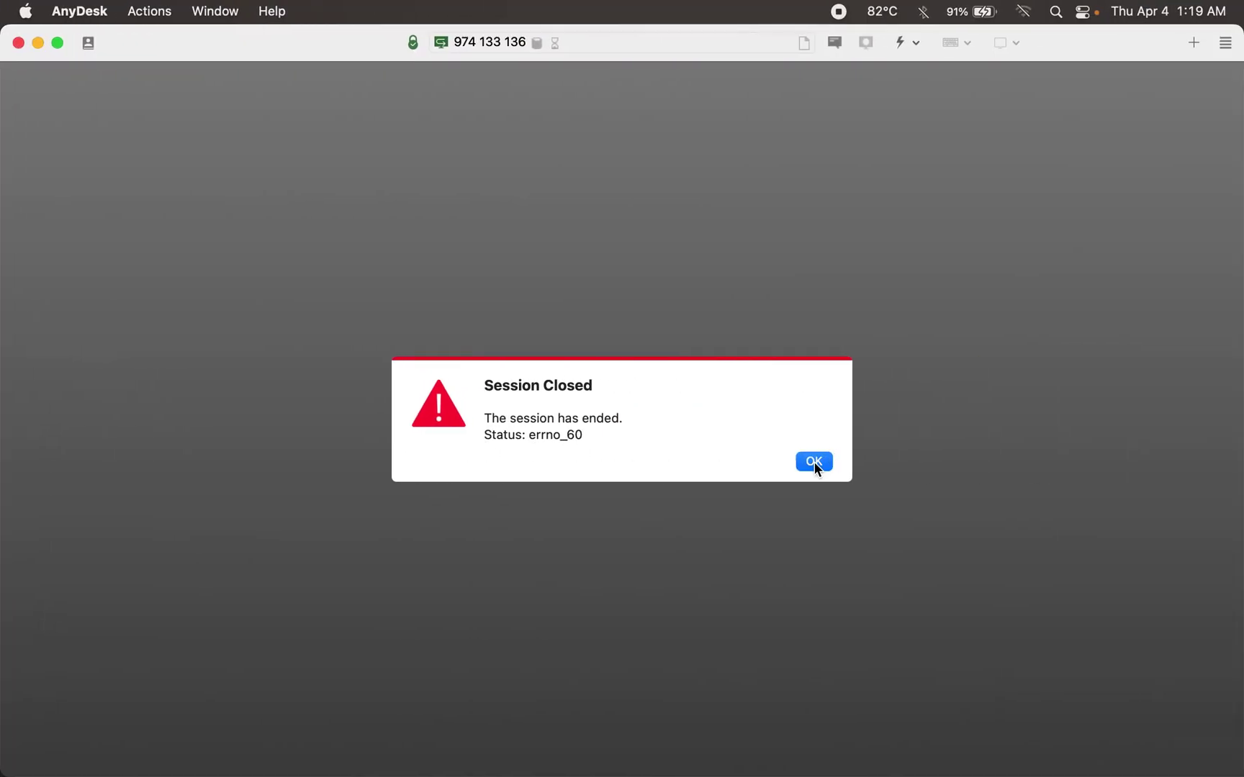
left_click(814, 462)
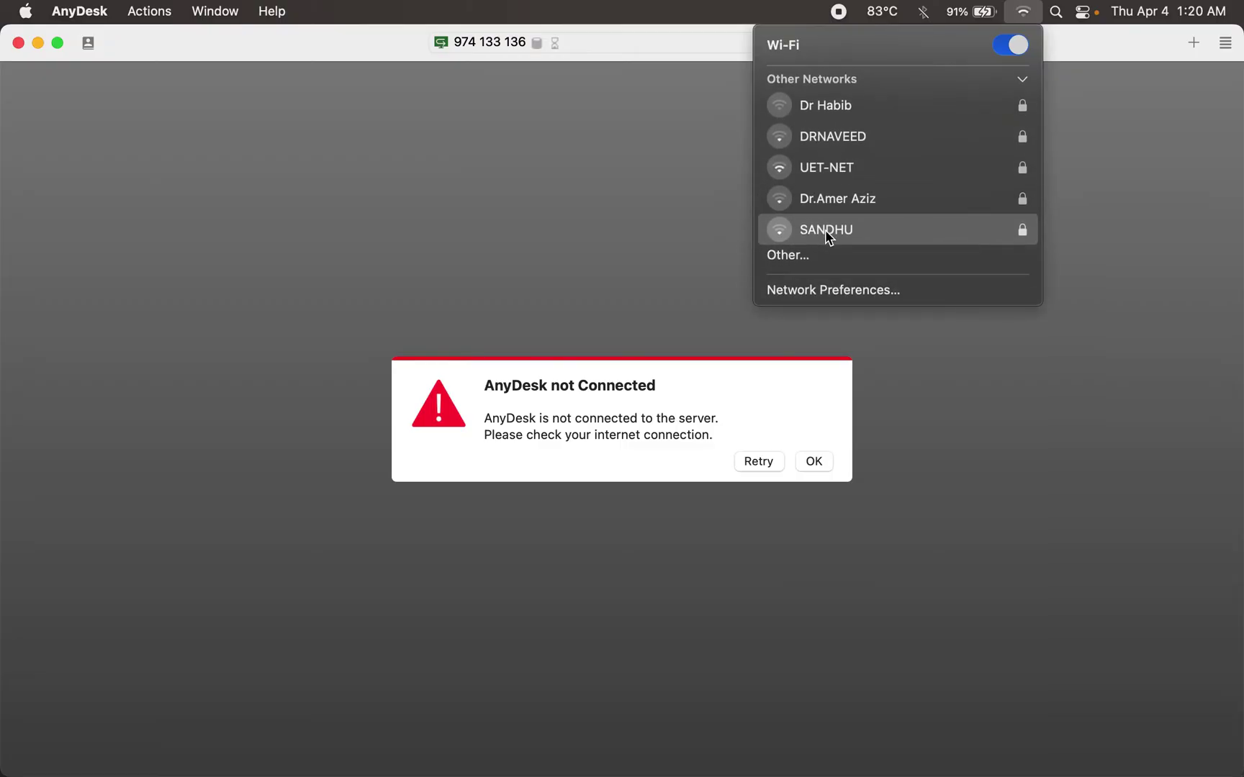
left_click(1020, 14)
left_click(1022, 14)
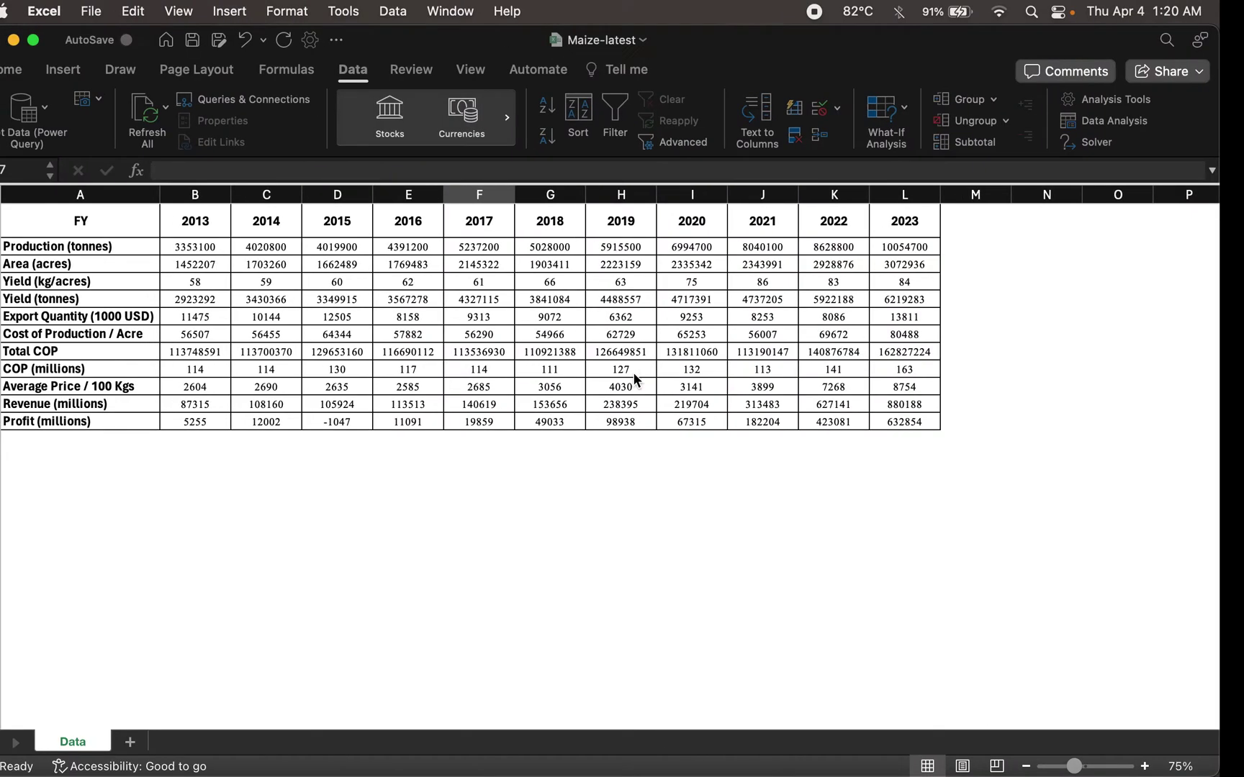
key("super+space")
type("ANY")
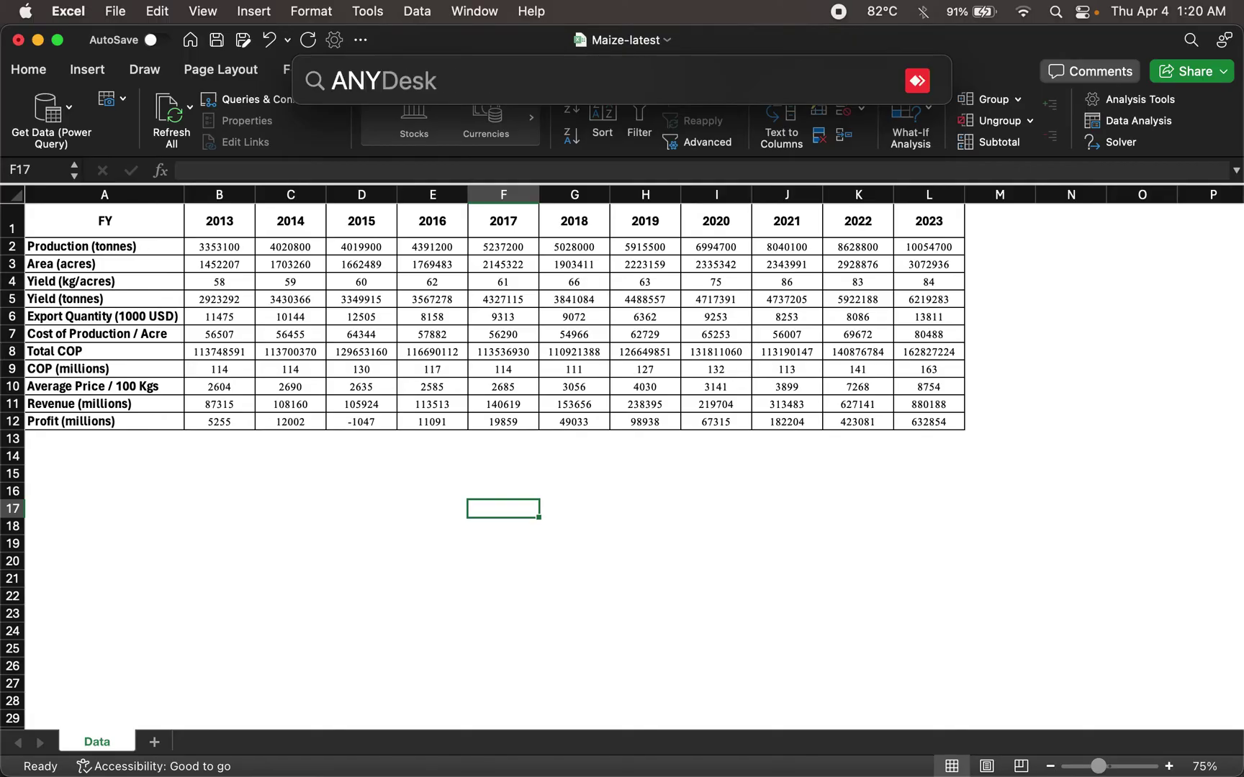
key("Return")
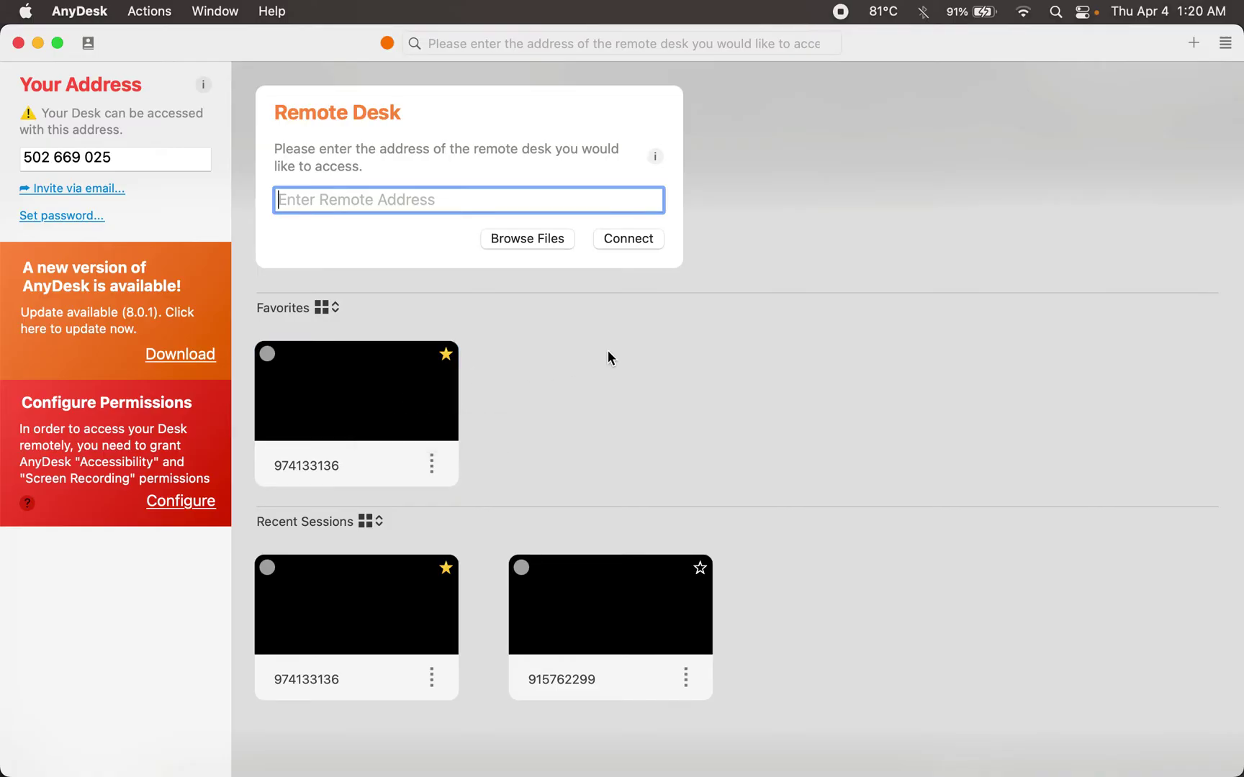
left_click(1024, 13)
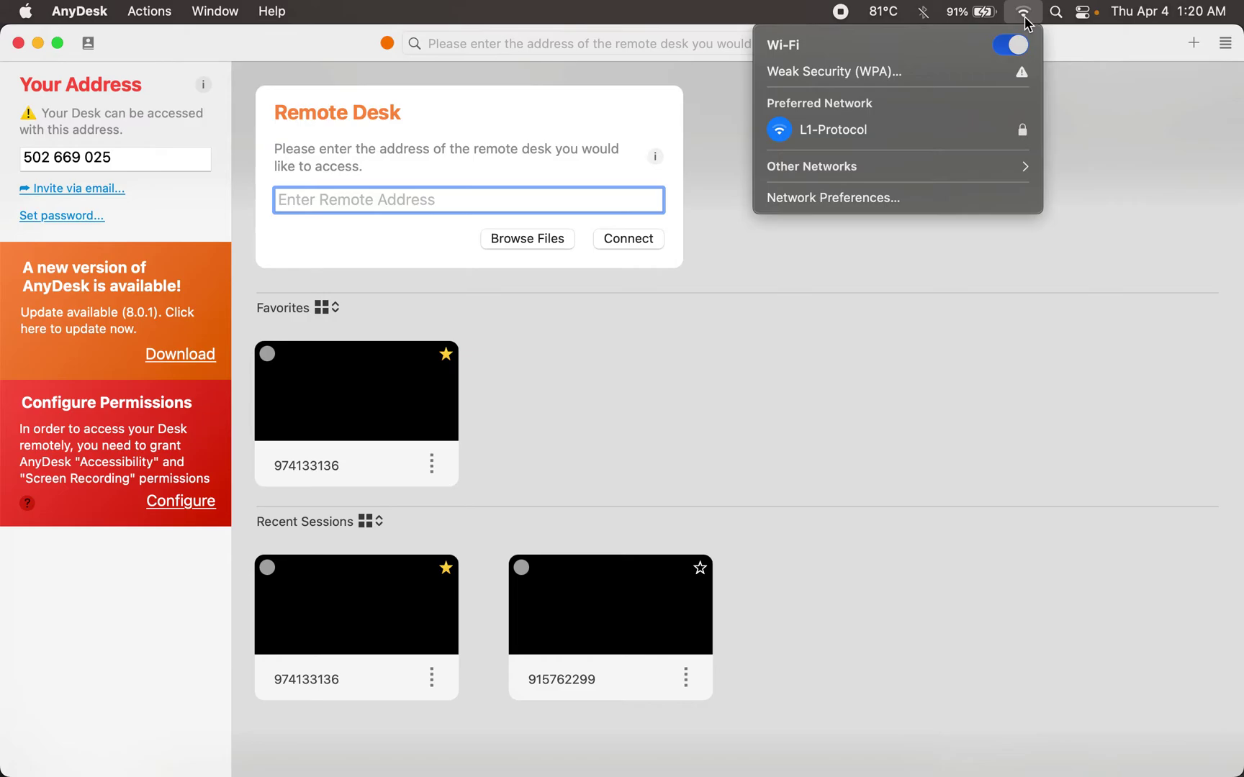
left_click(1025, 18)
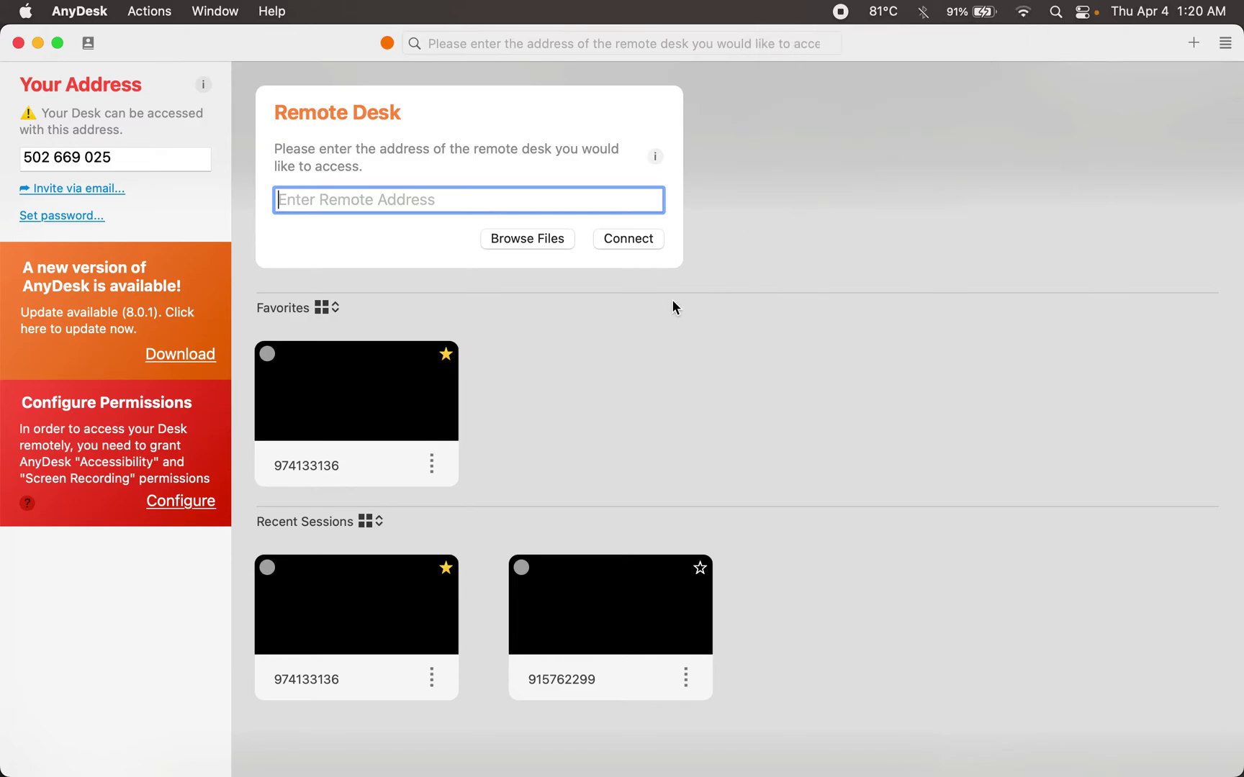
double_click(308, 430)
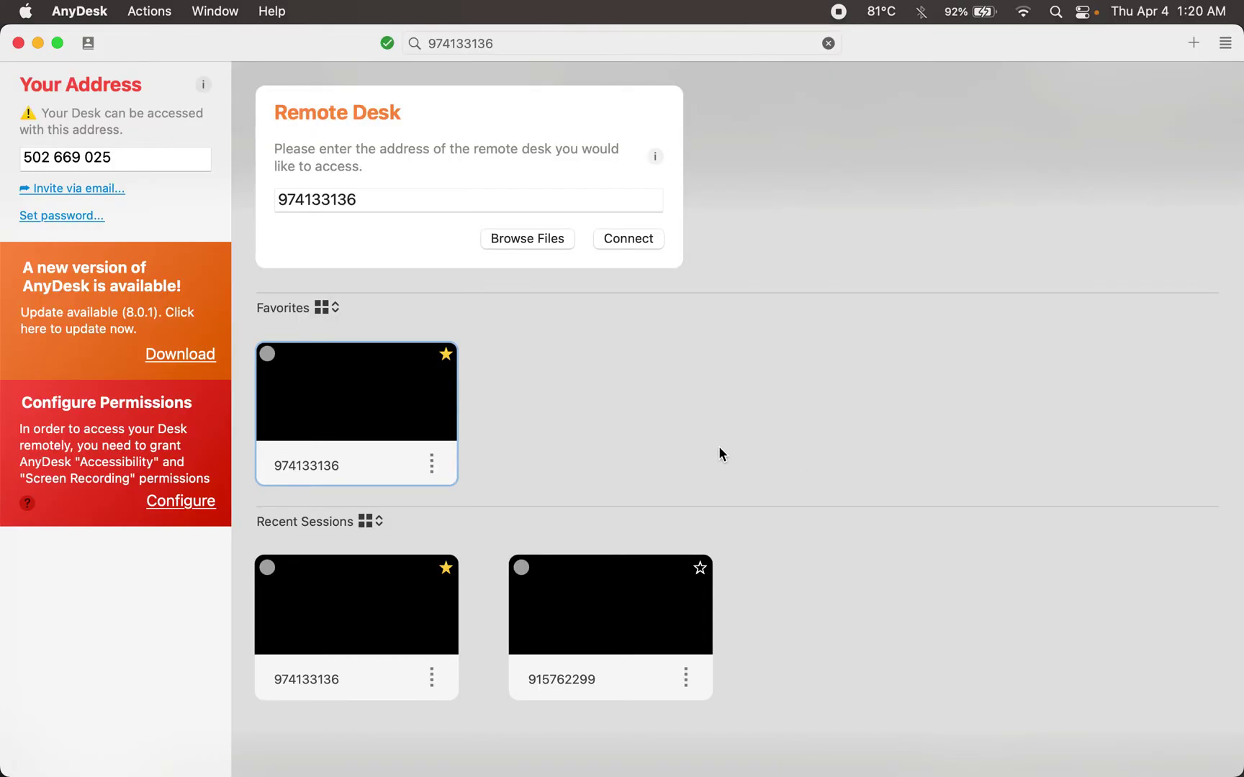
key("ctrl+Left")
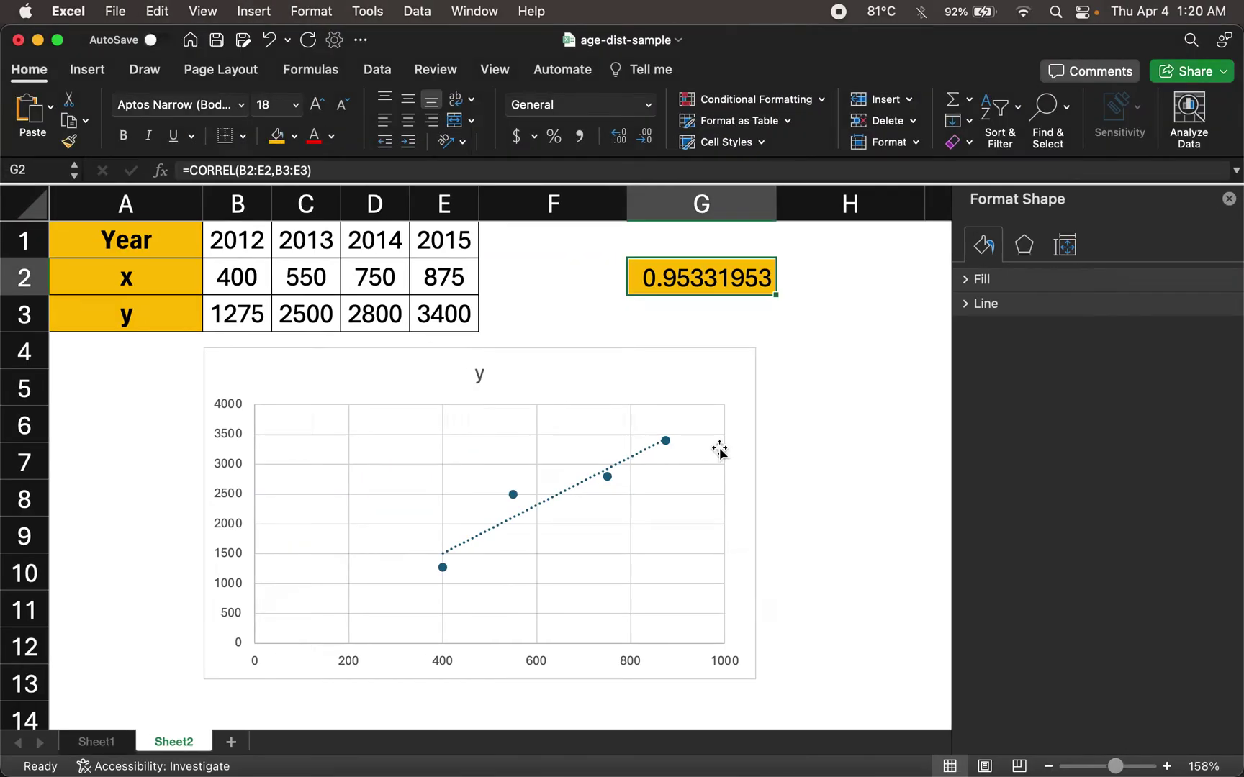
key("ctrl+Right")
key("ctrl+Up")
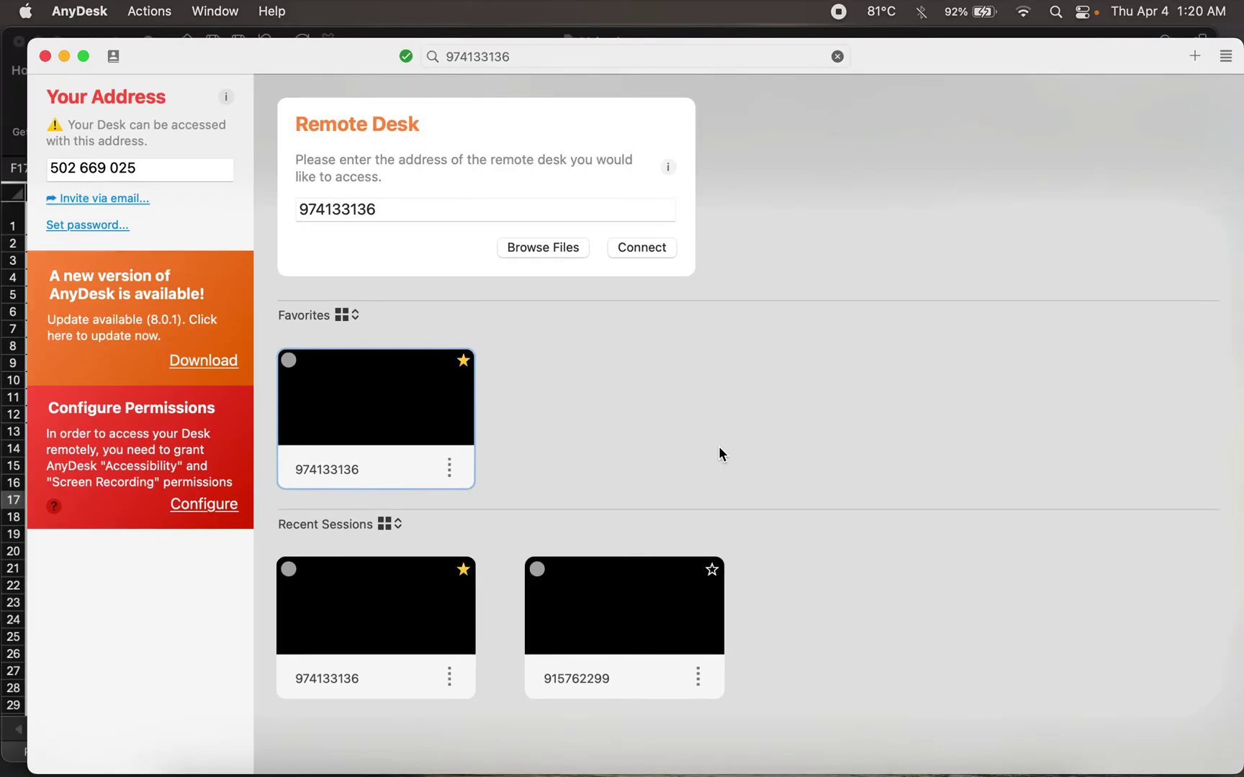
left_click(467, 298)
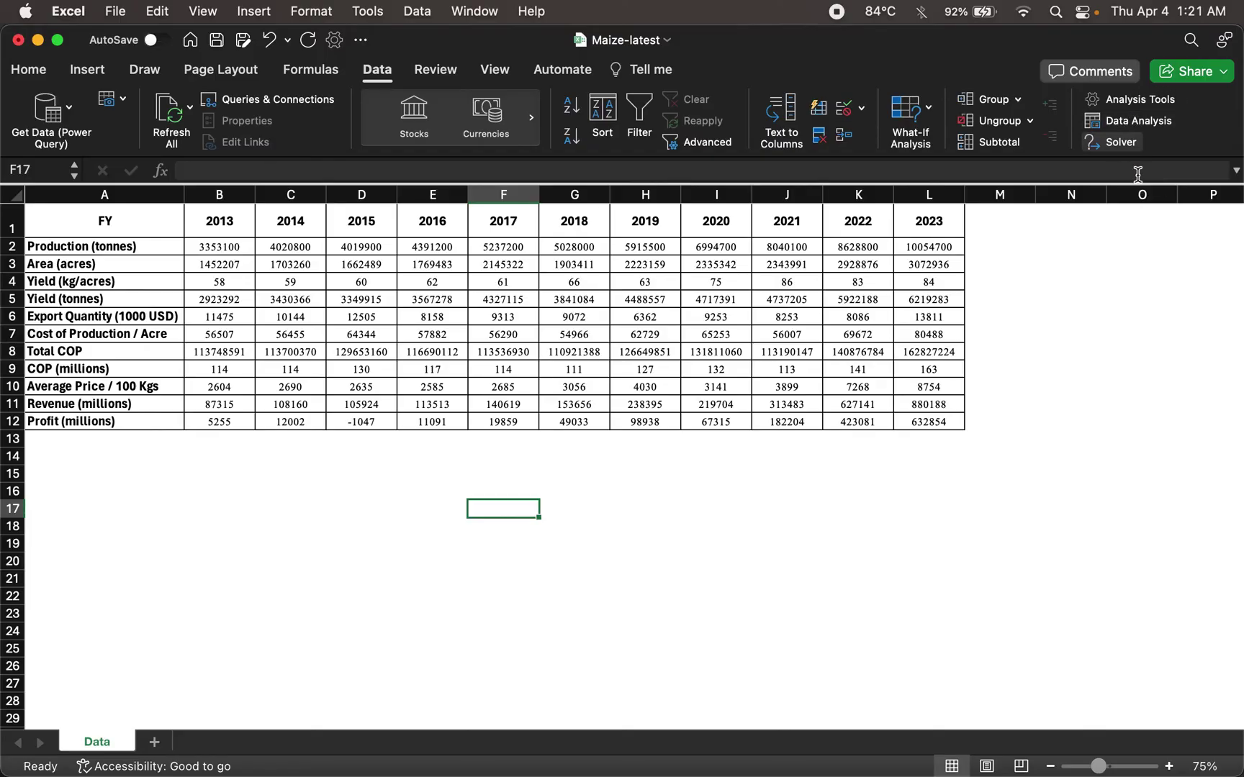
Step: Turn off the Analysis ToolPak add-in in the Excel Add-ins settings
left_click(370, 16)
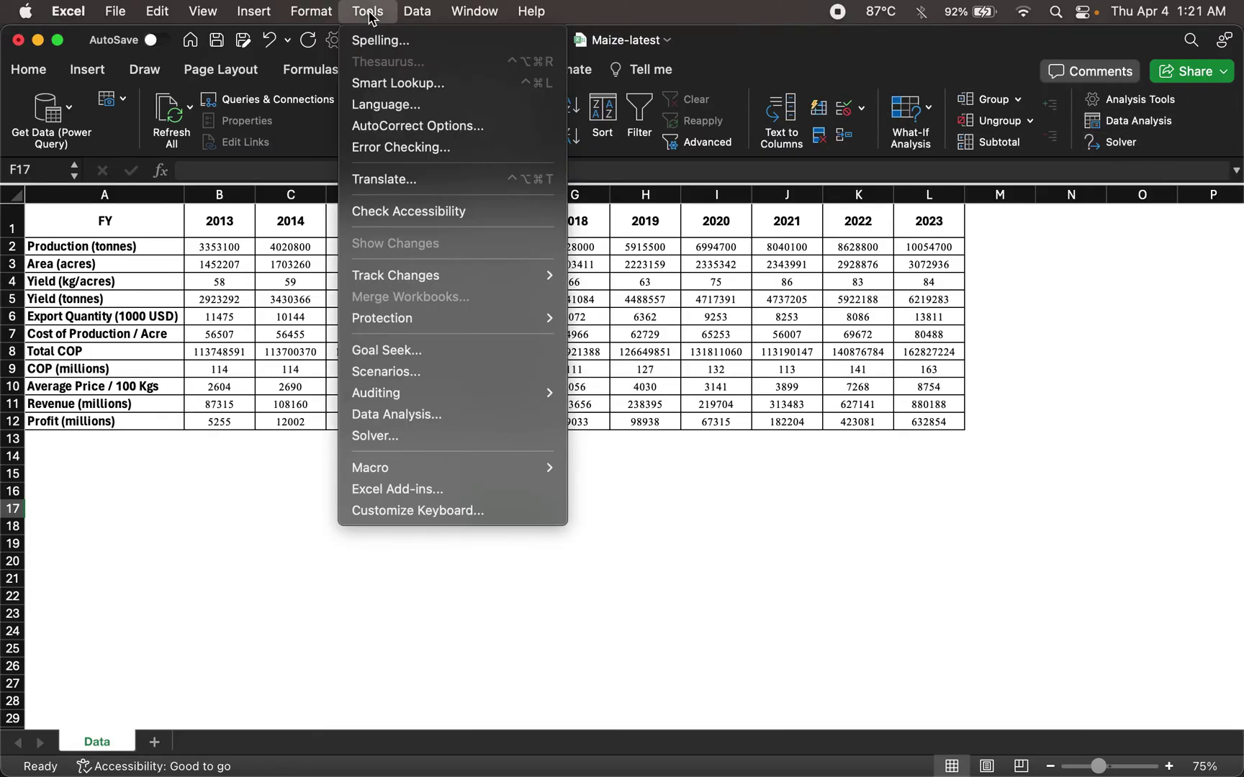
left_click(384, 488)
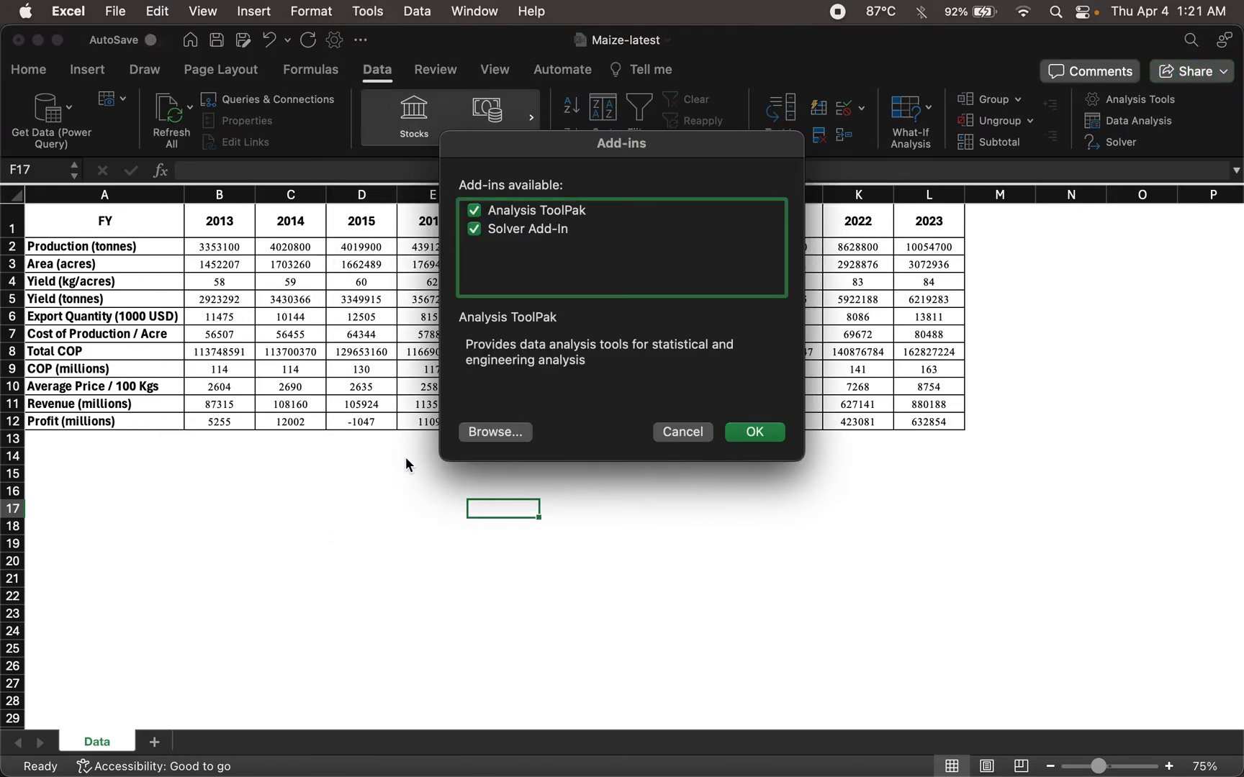
left_click(476, 215)
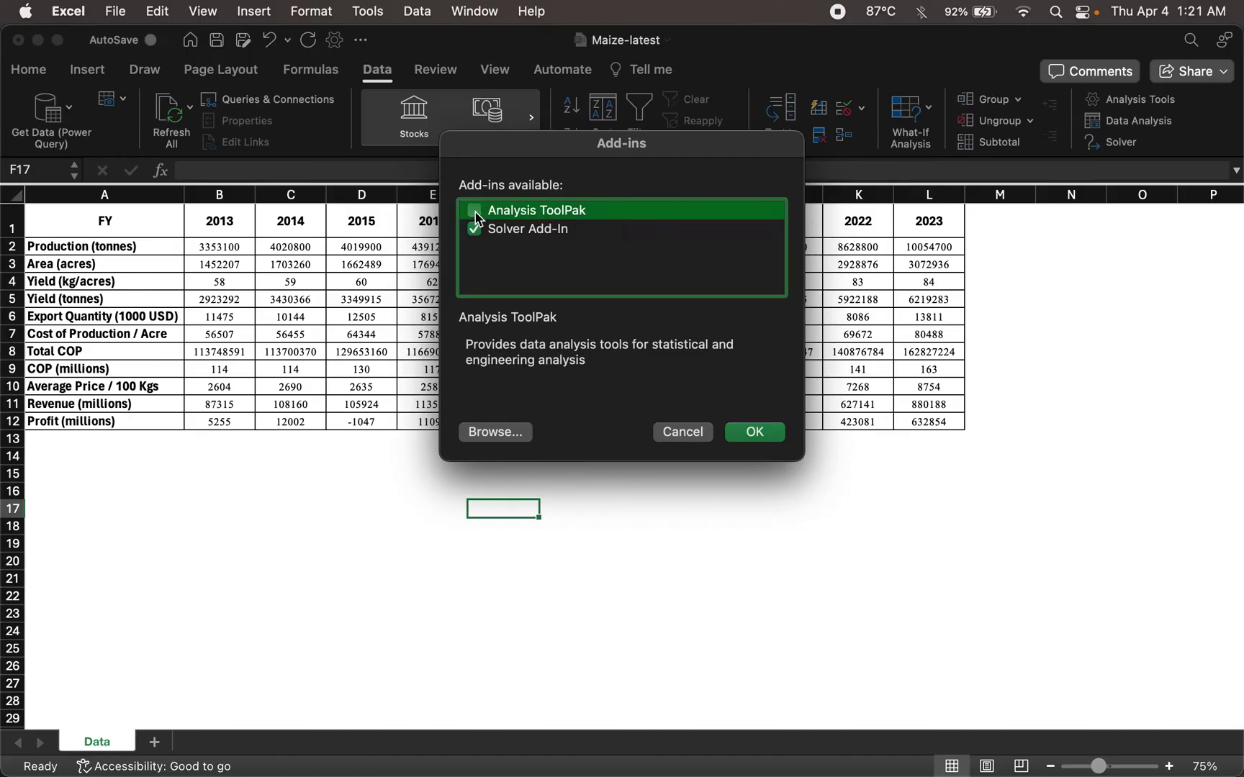
left_click(753, 432)
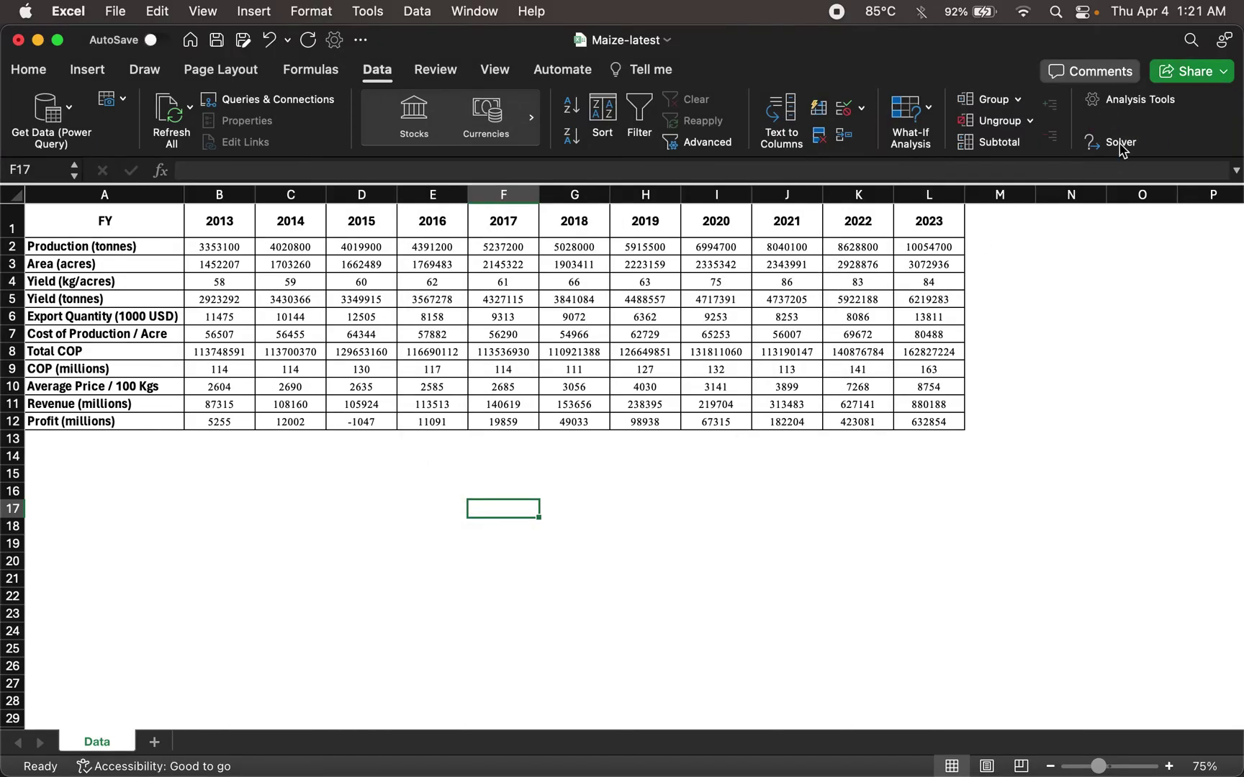
Step: Re-enable the Analysis ToolPak add-in and confirm the change
left_click(367, 11)
left_click(381, 469)
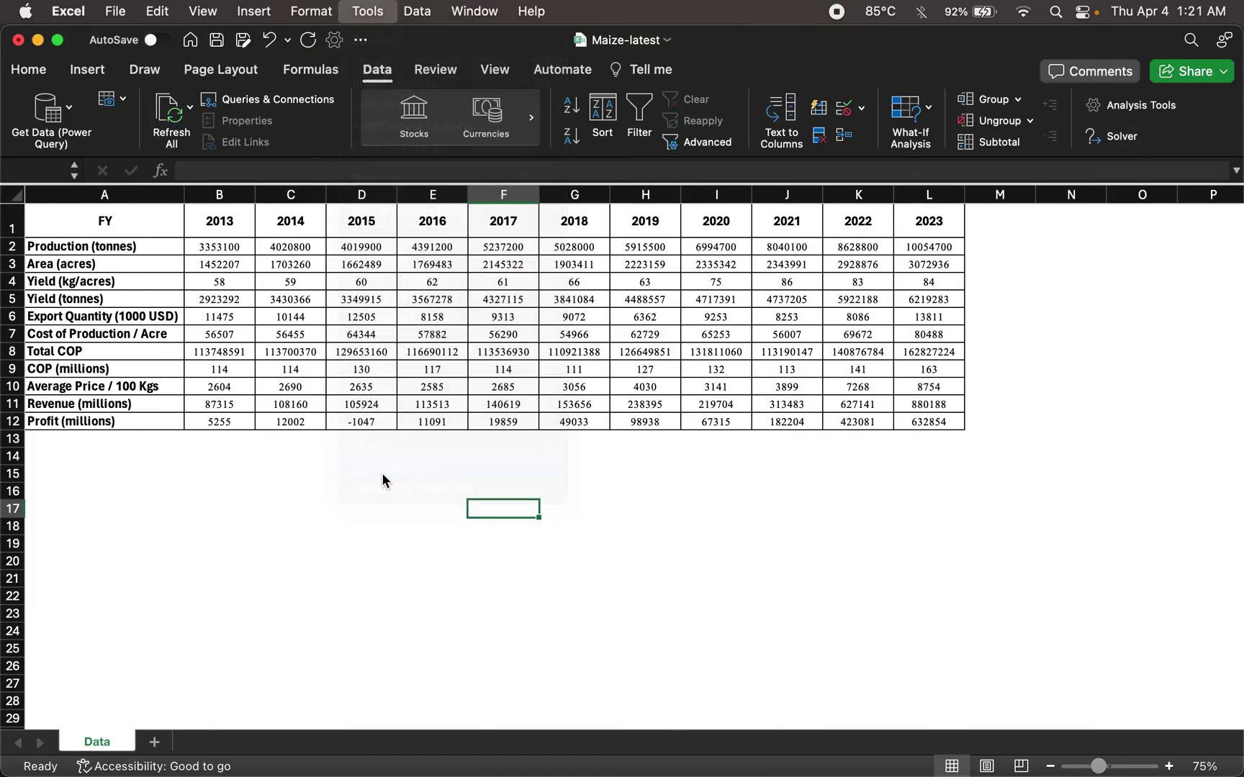
left_click(477, 213)
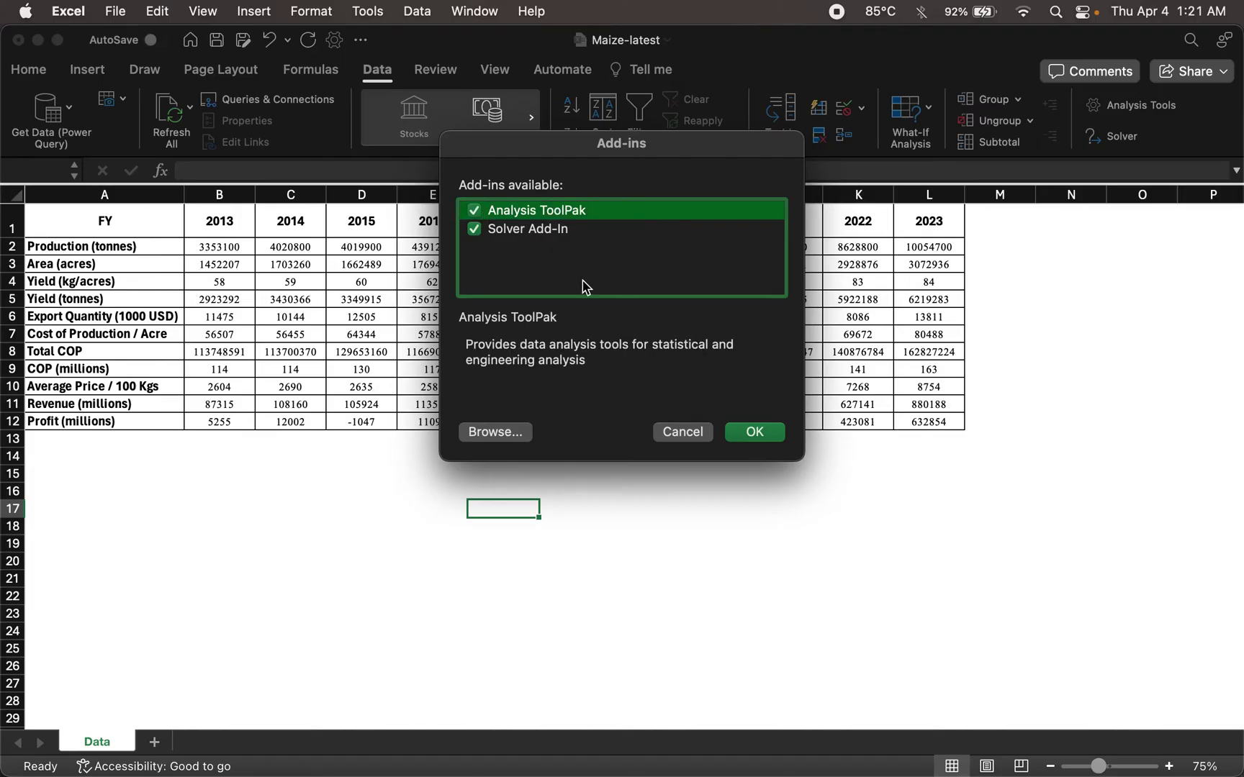
left_click(745, 440)
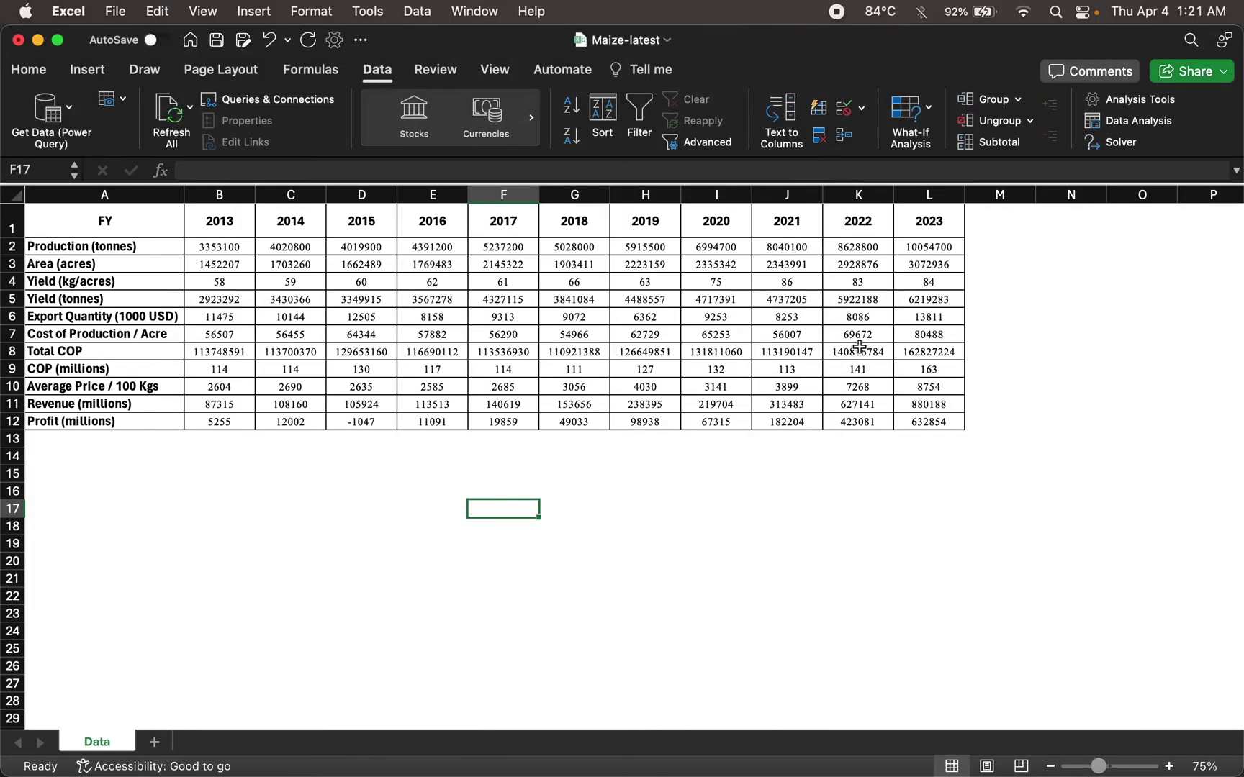
Step: Open the Correlation tool from Data Analysis and move its dialog off the table
left_click(1125, 134)
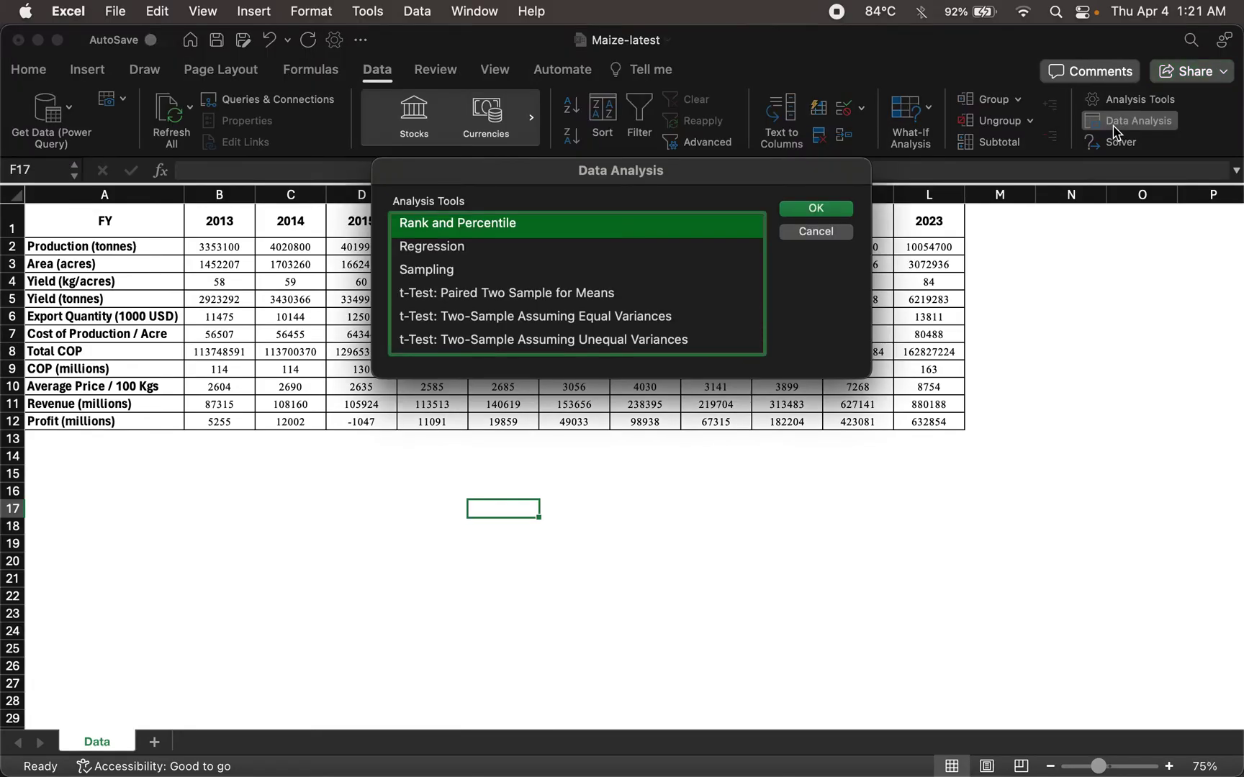
scroll(446, 284, "up", 6)
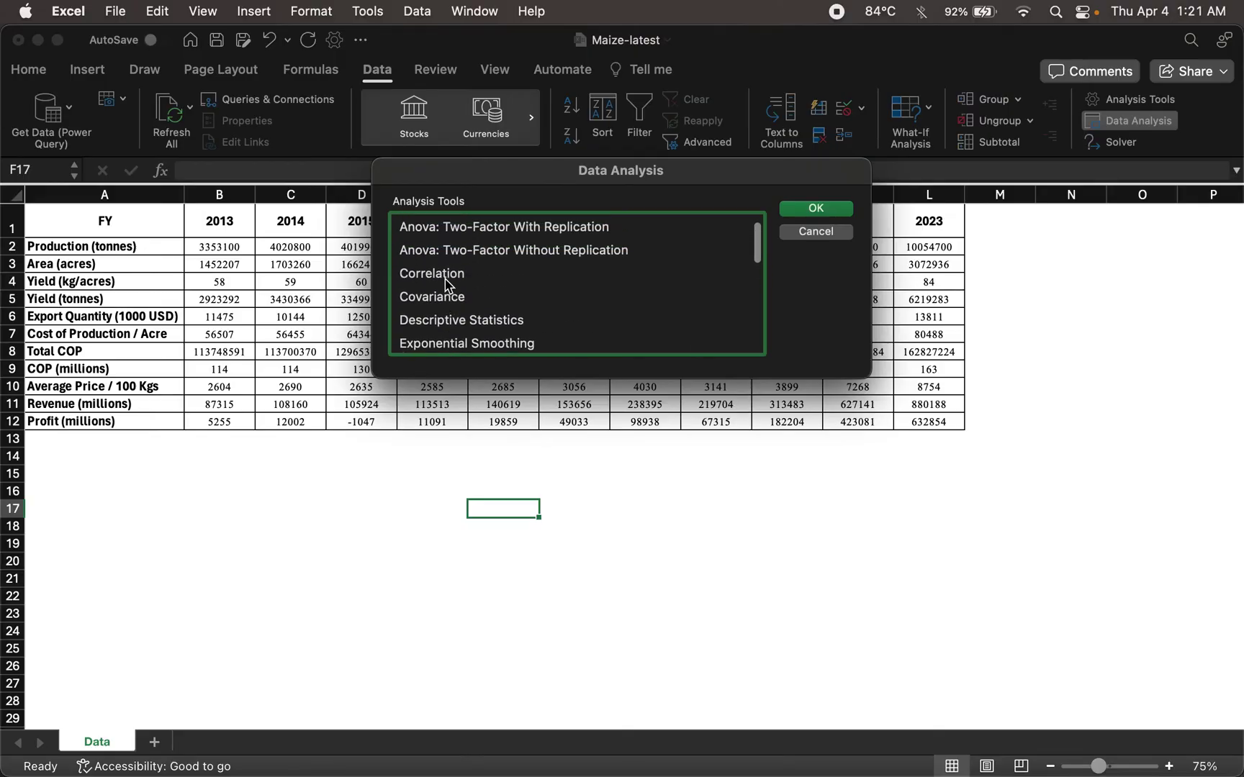
left_click(432, 306)
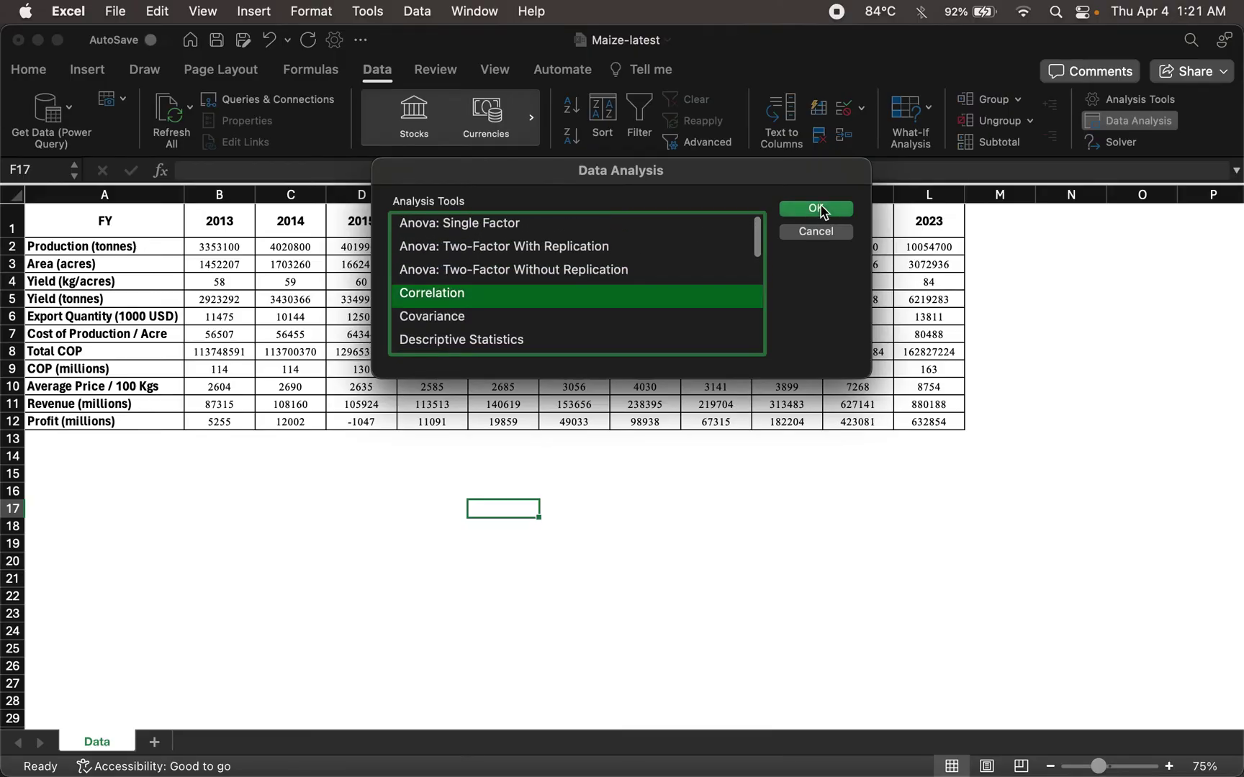
left_click(817, 208)
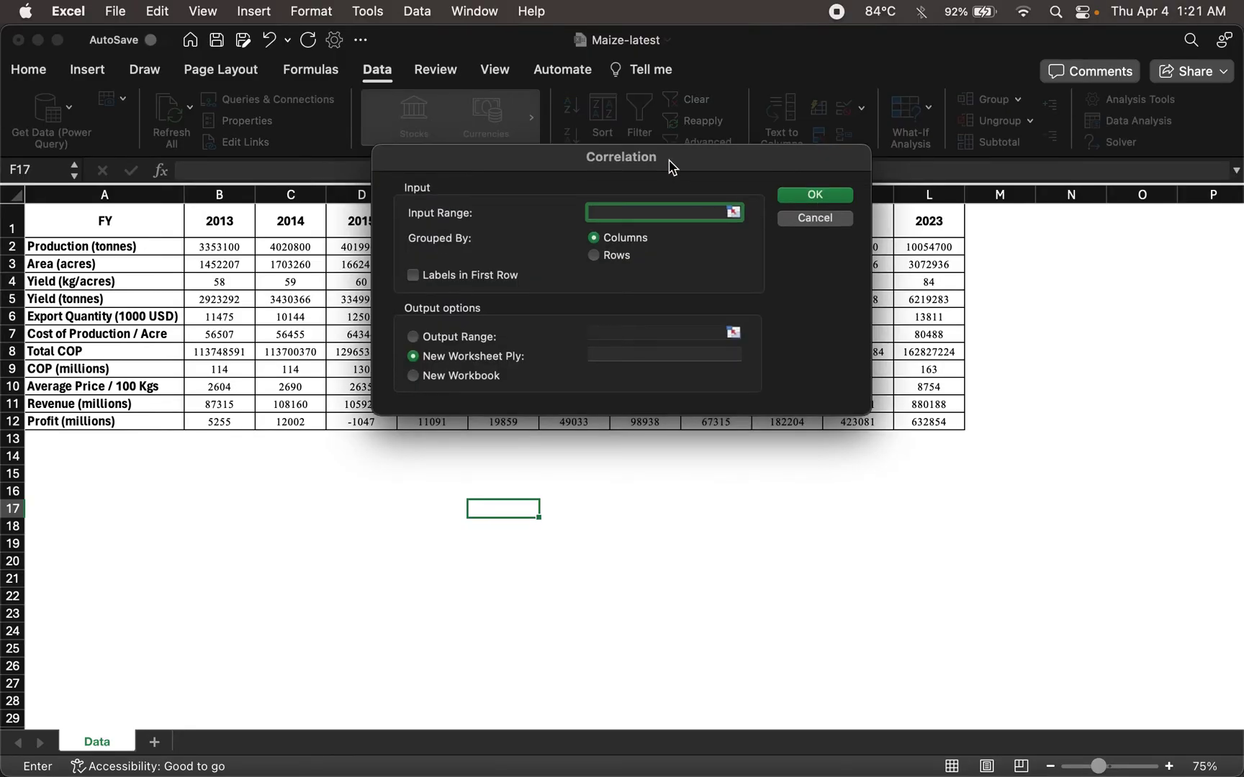
left_click_drag(669, 167, 853, 437)
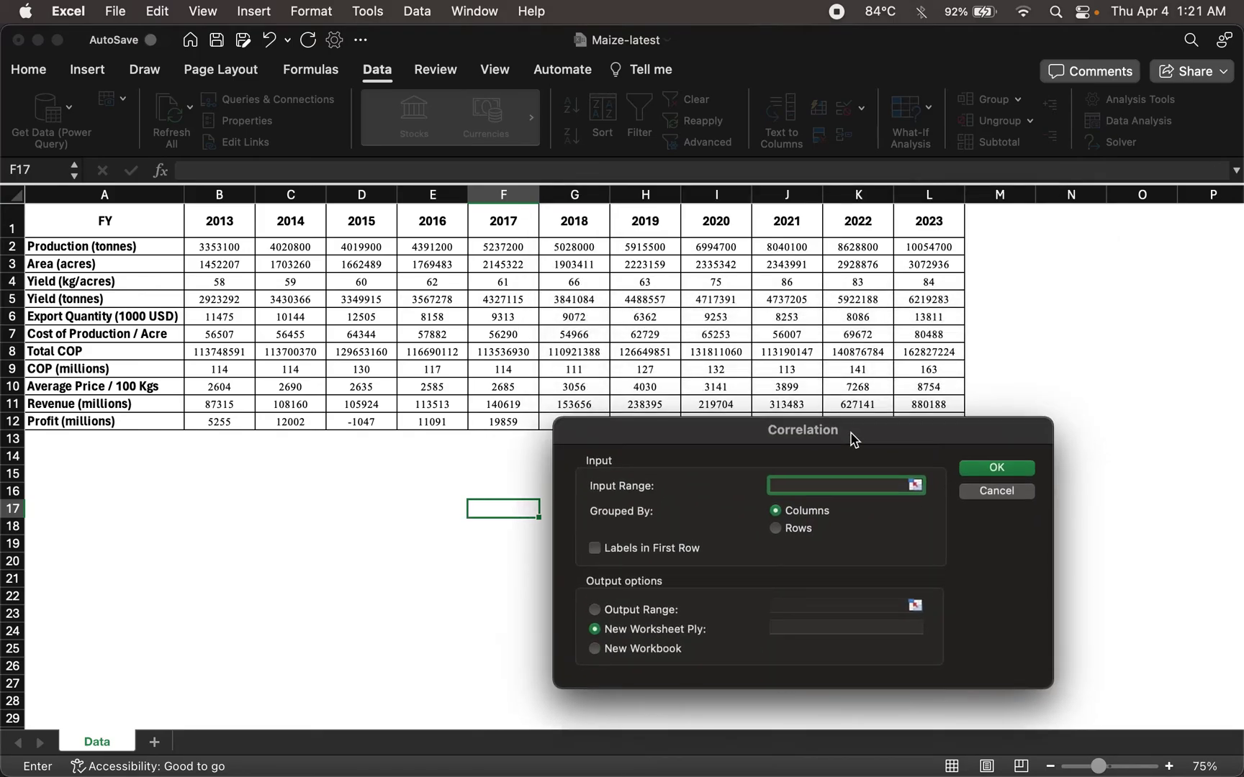
Step: Set the Correlation input range to A2:L12, covering the whole maize table
left_click(915, 487)
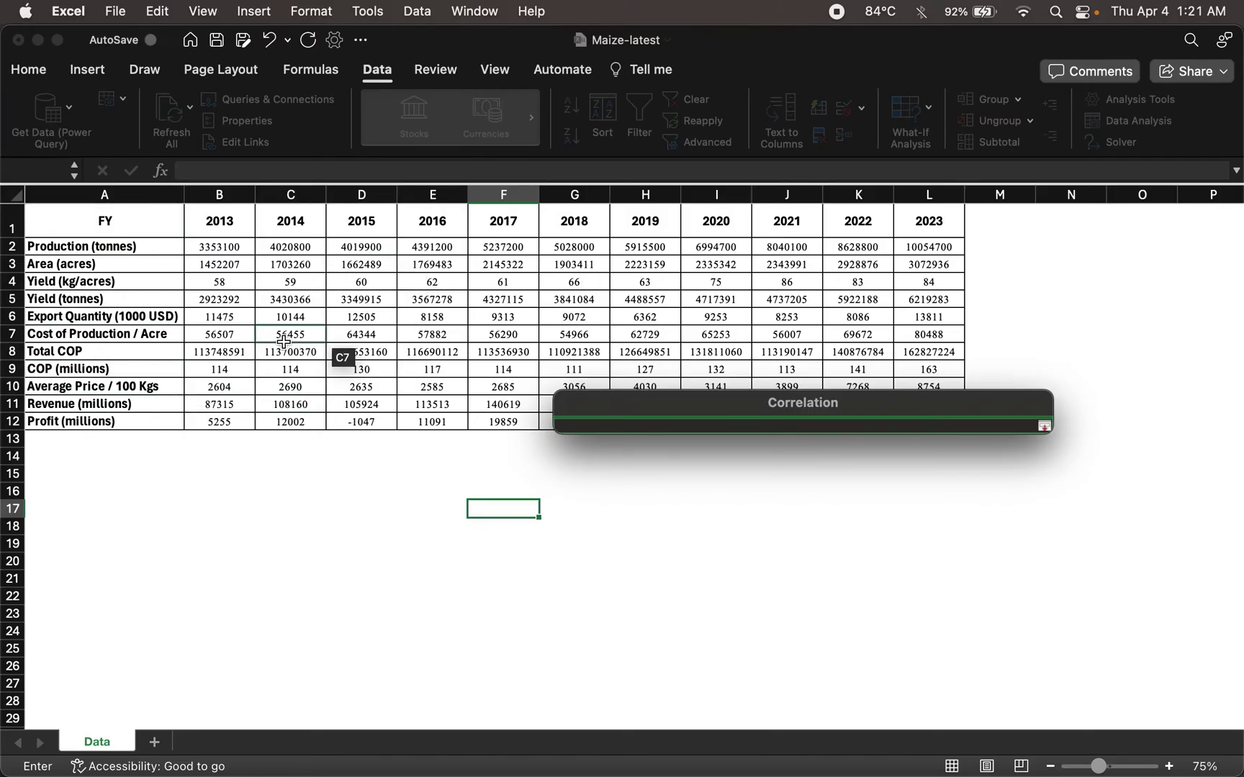
left_click(155, 245)
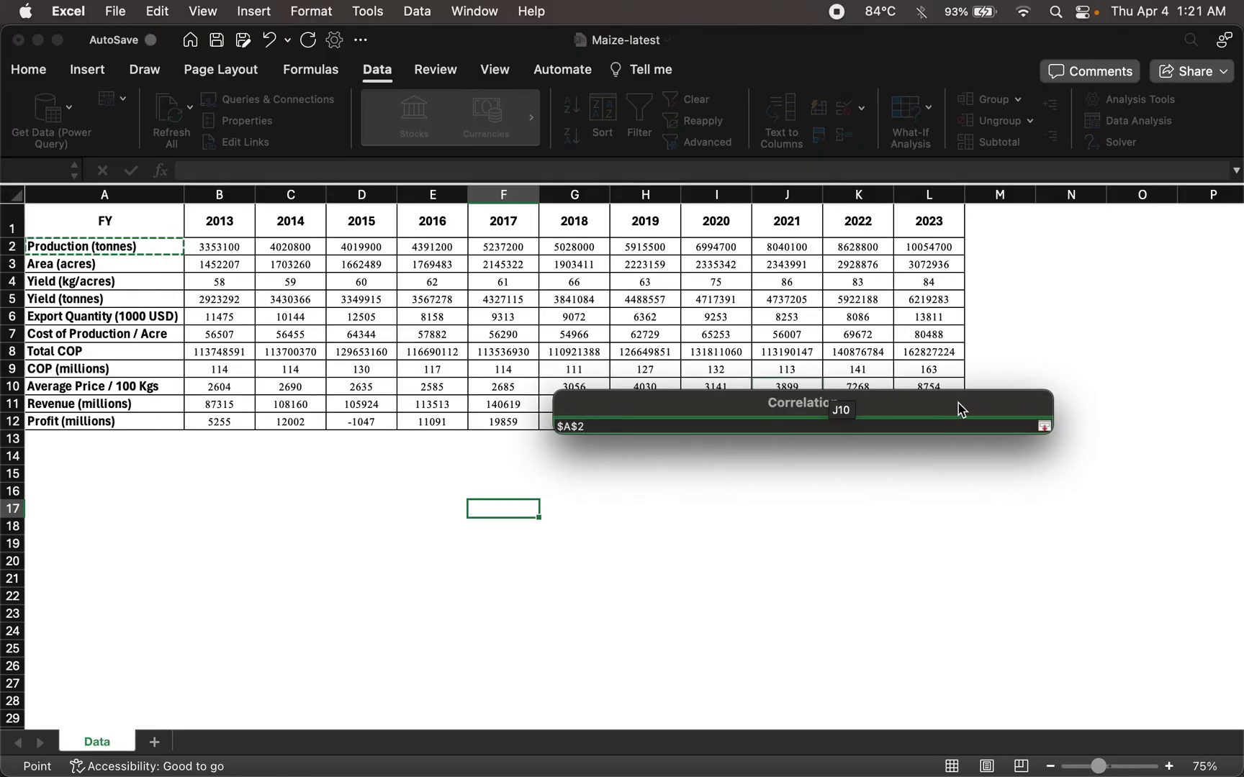
left_click_drag(957, 410, 943, 499)
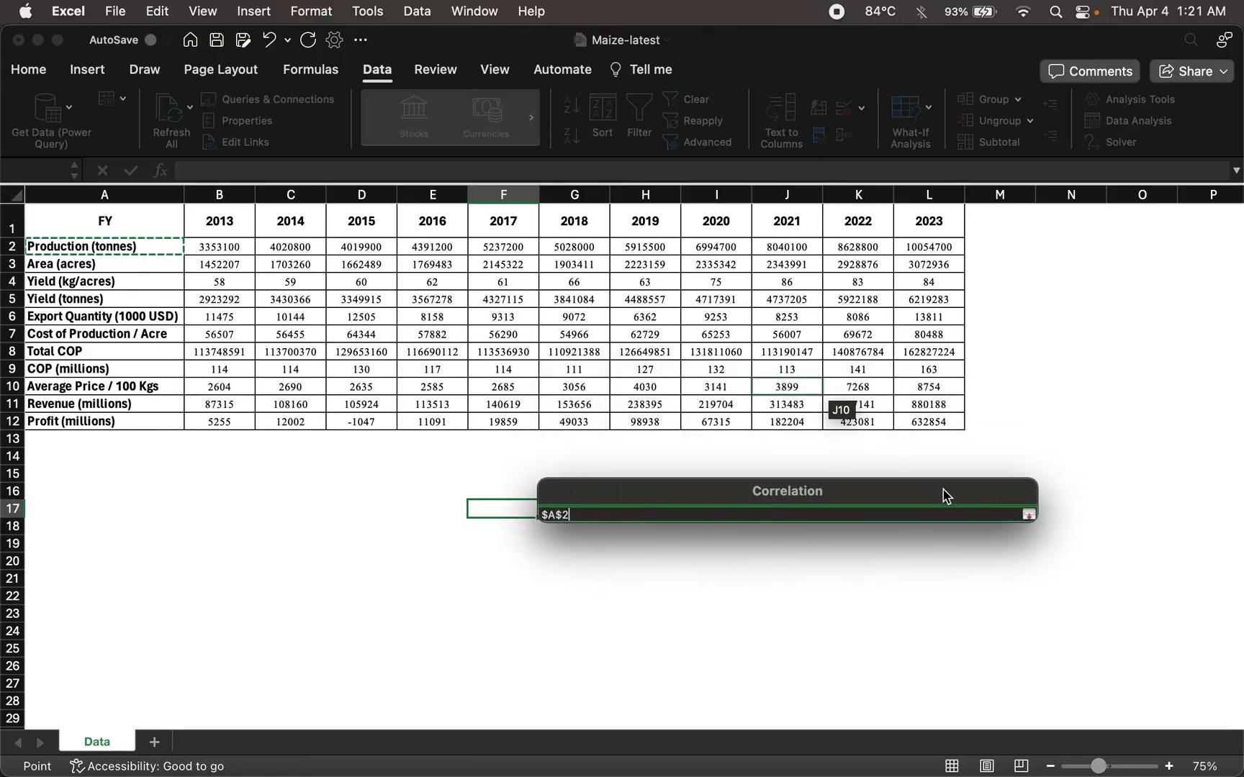
left_click(930, 424, "shift")
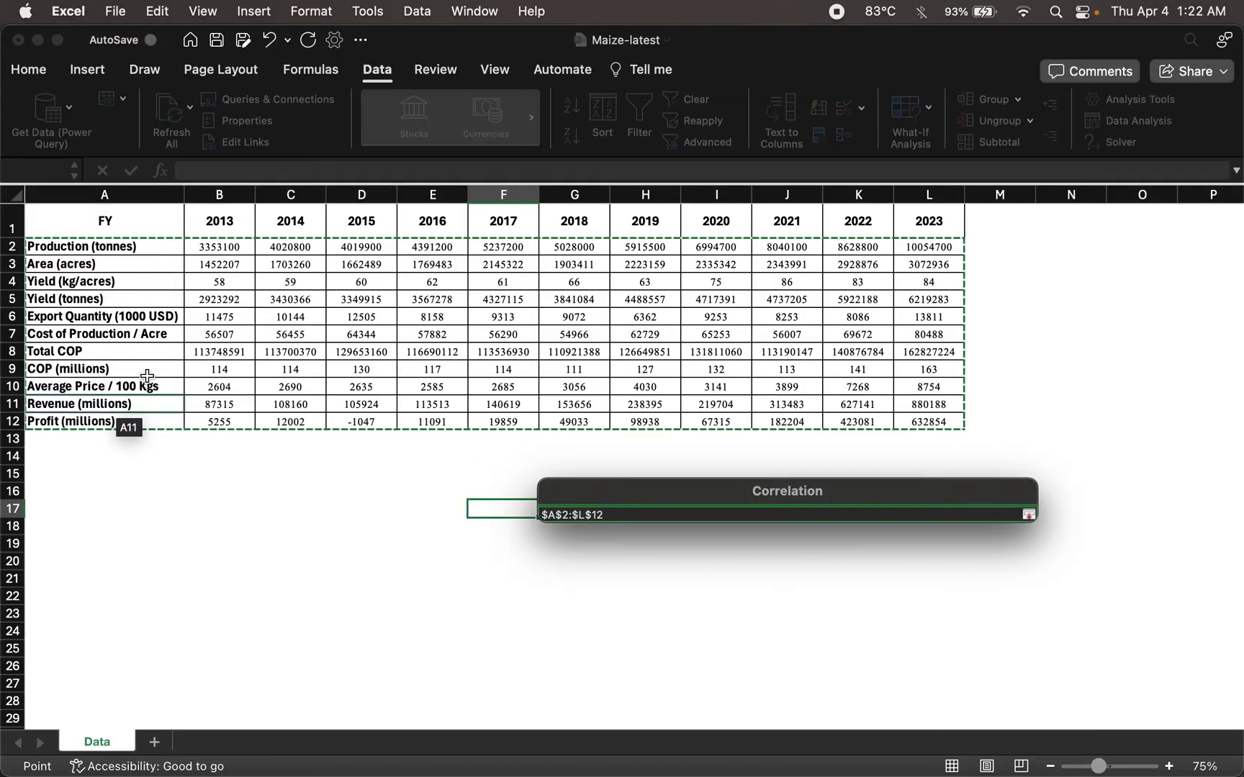
left_click(1030, 516)
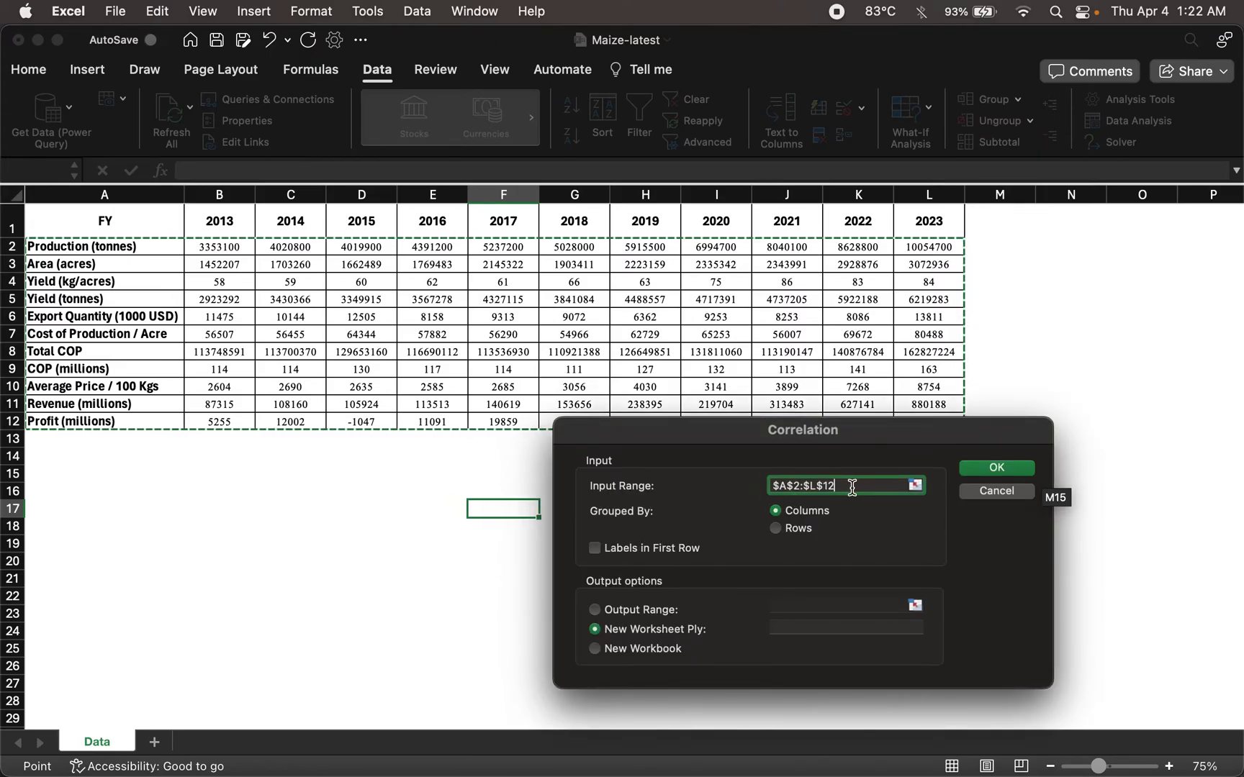
Step: Group by rows with labels, send output to $N$2, and run the correlation
left_click(778, 529)
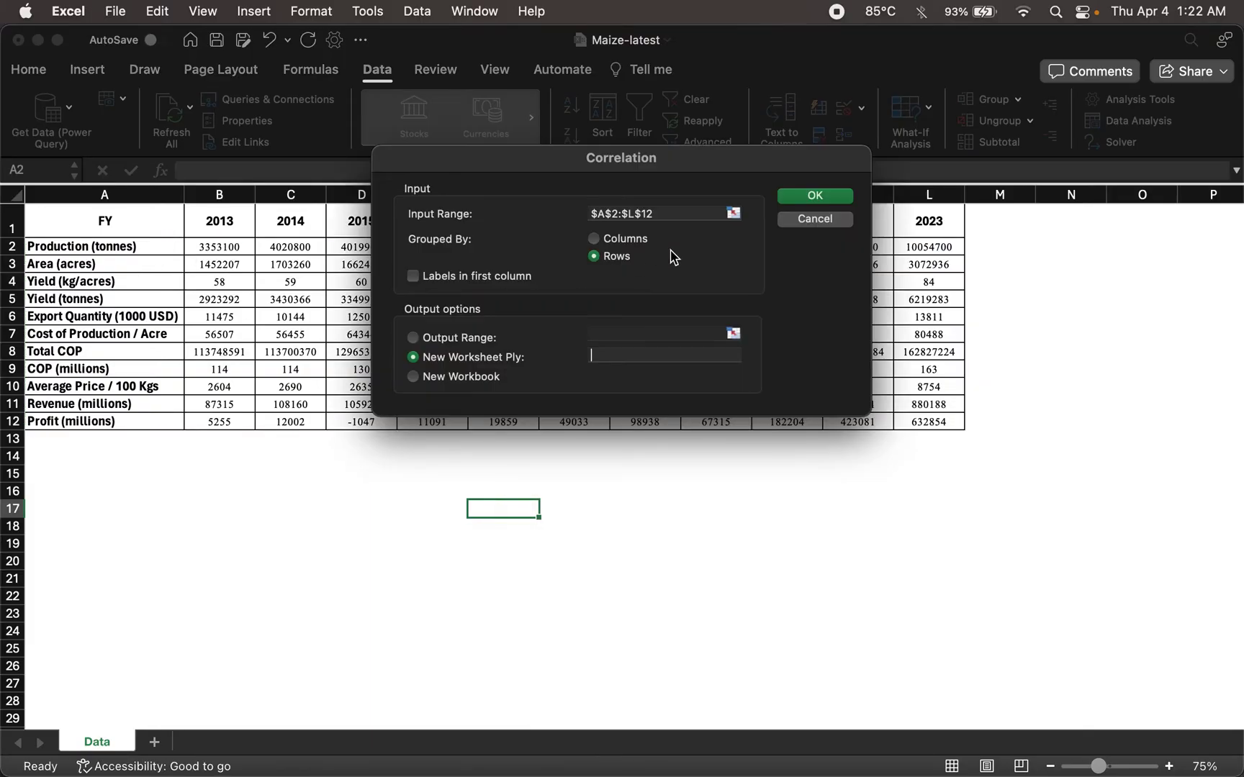
left_click(598, 259)
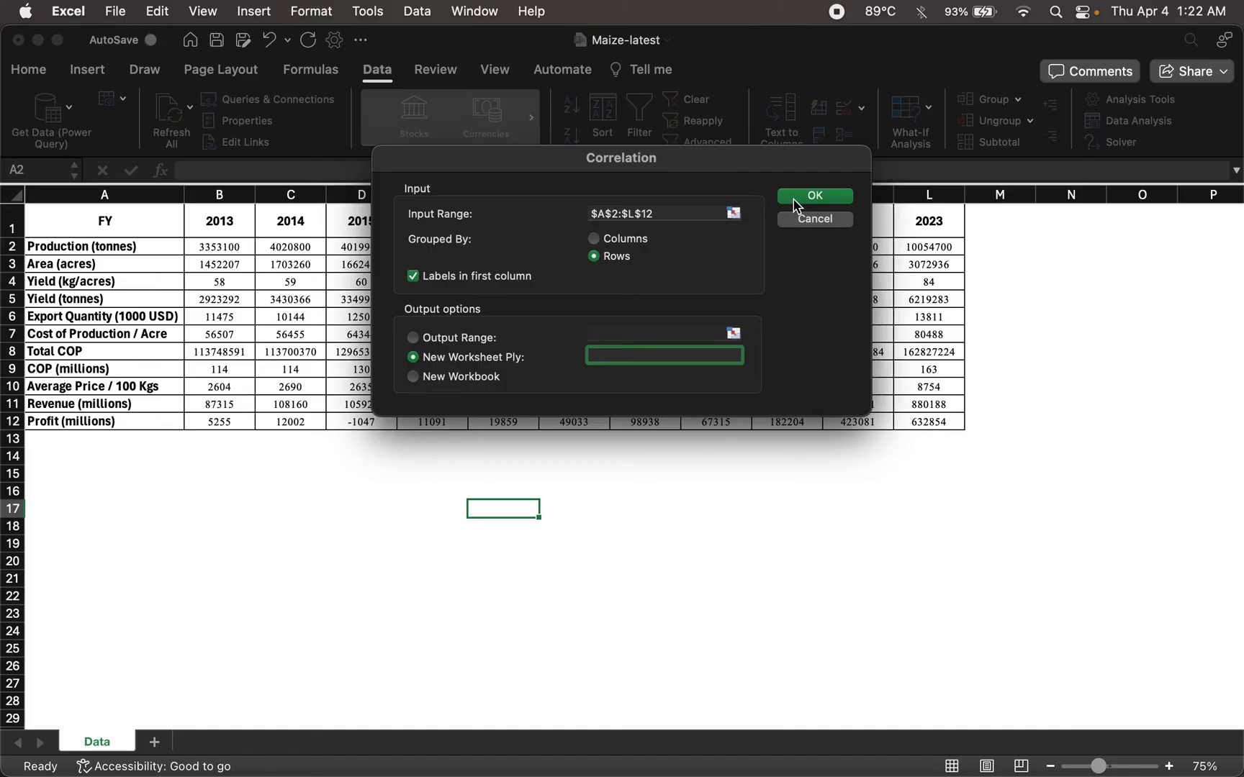
left_click(413, 337)
left_click(594, 334)
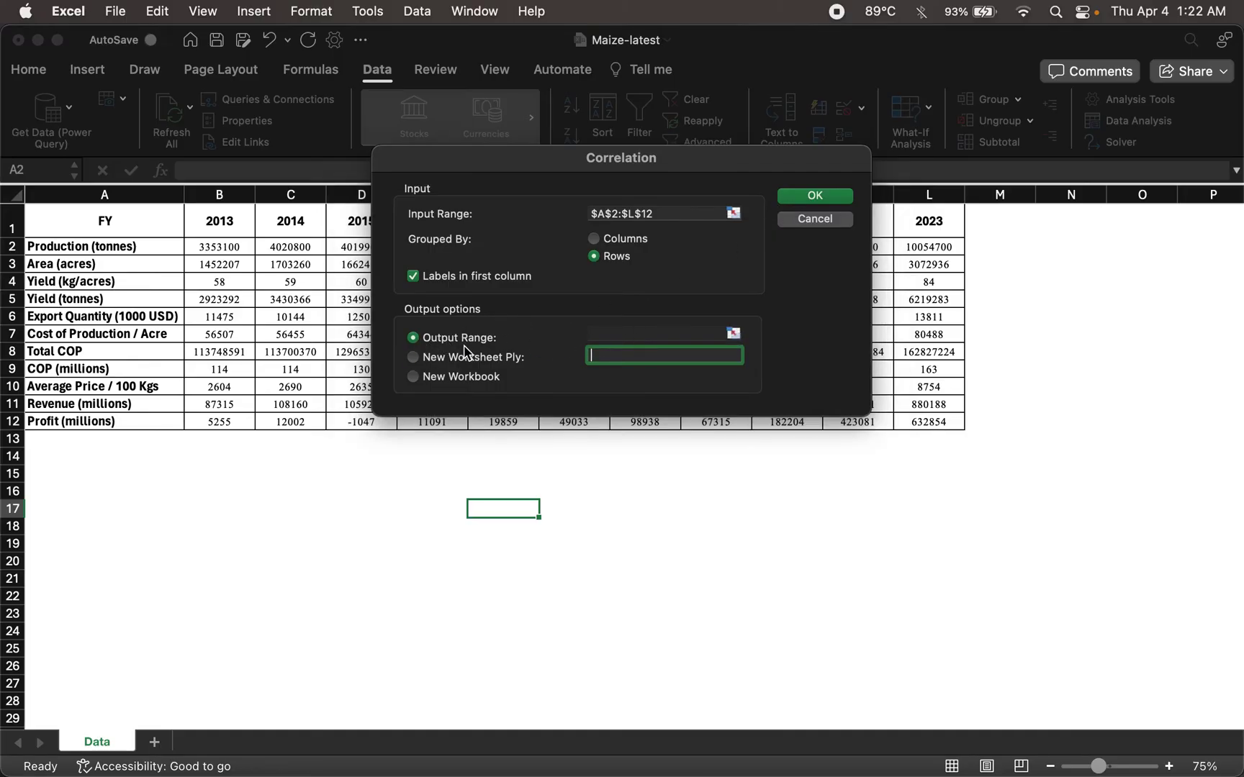
left_click(733, 334)
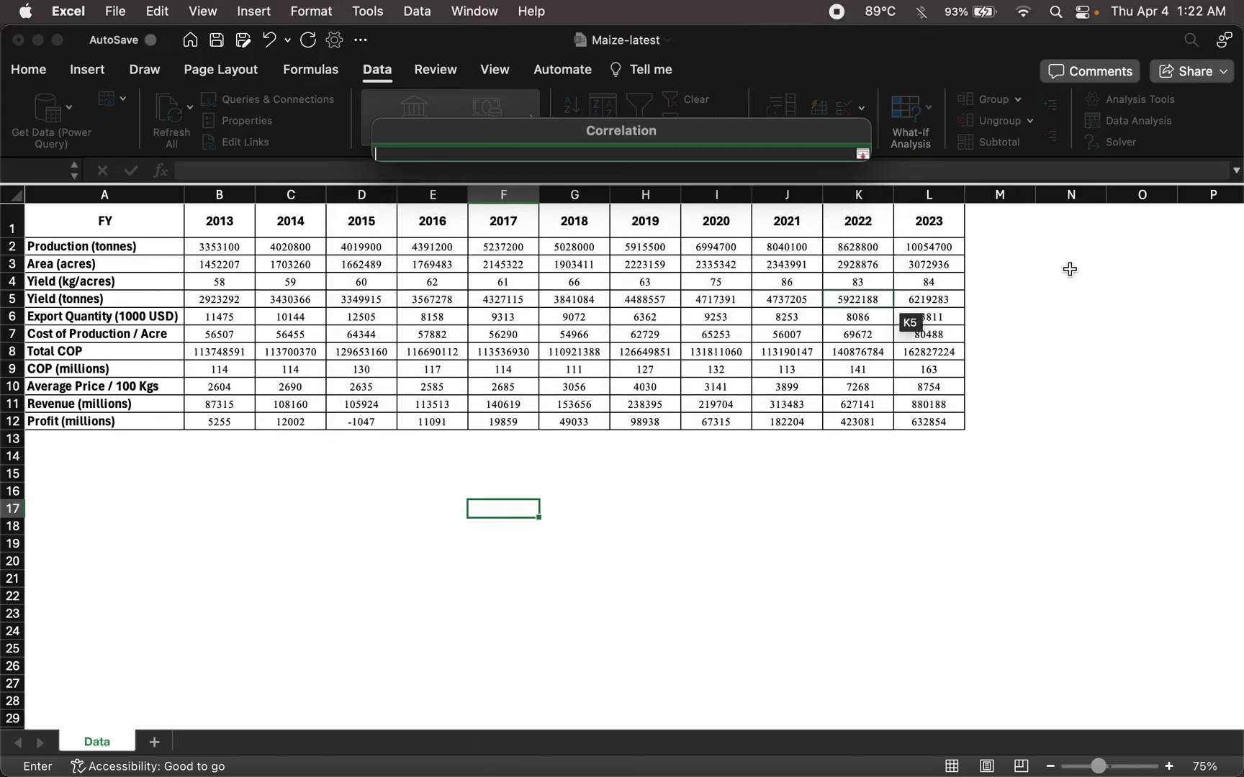
left_click(1082, 246)
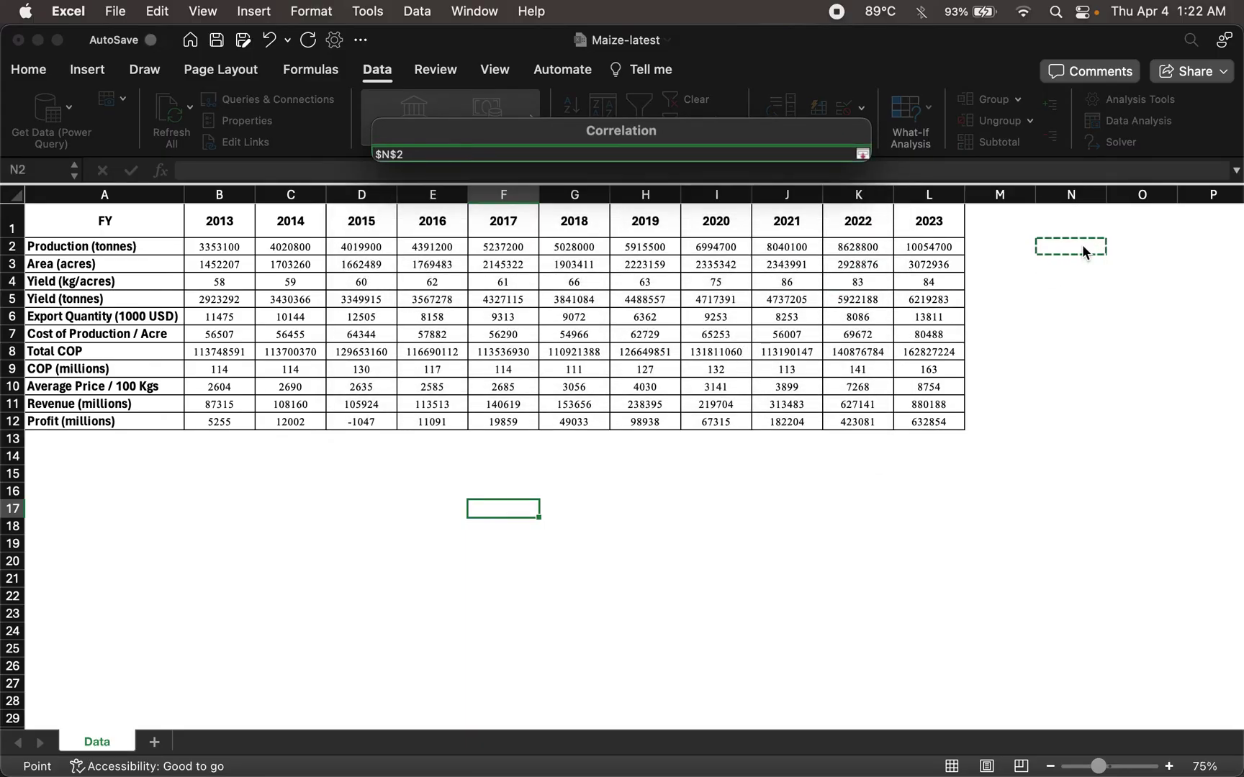
left_click(862, 154)
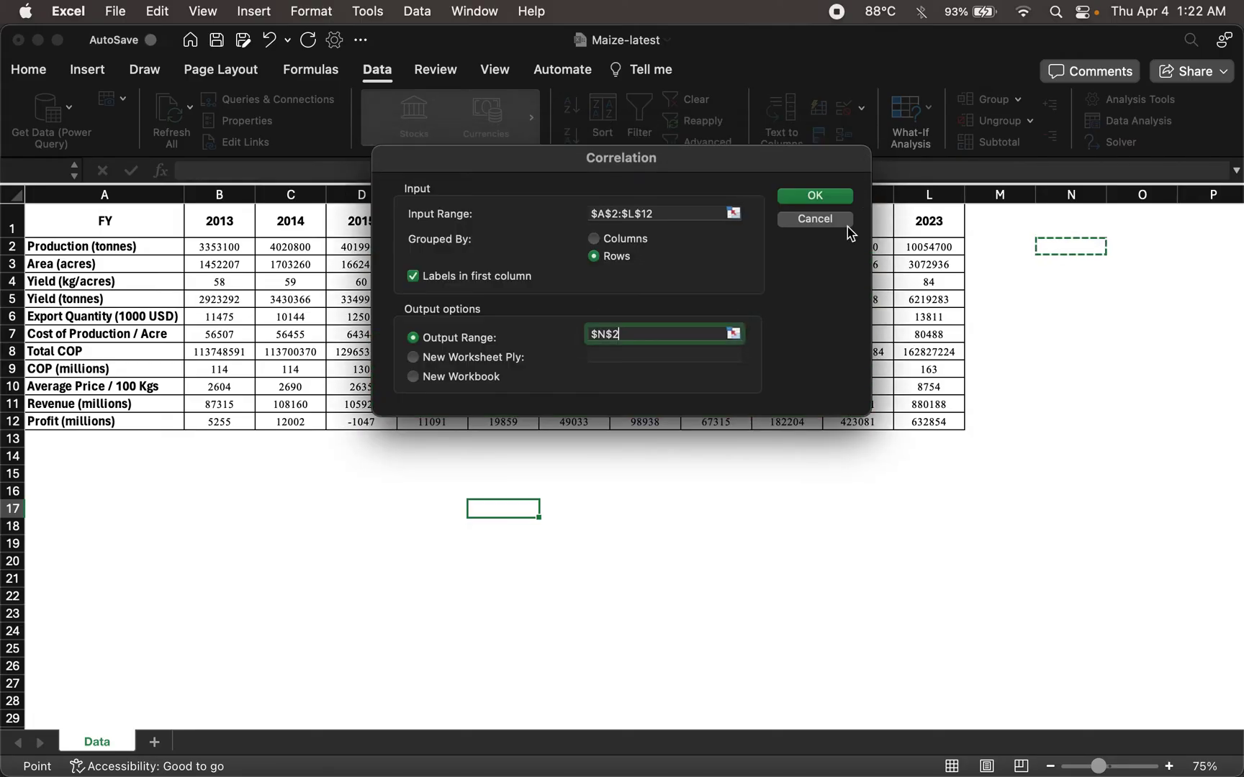
left_click(812, 199)
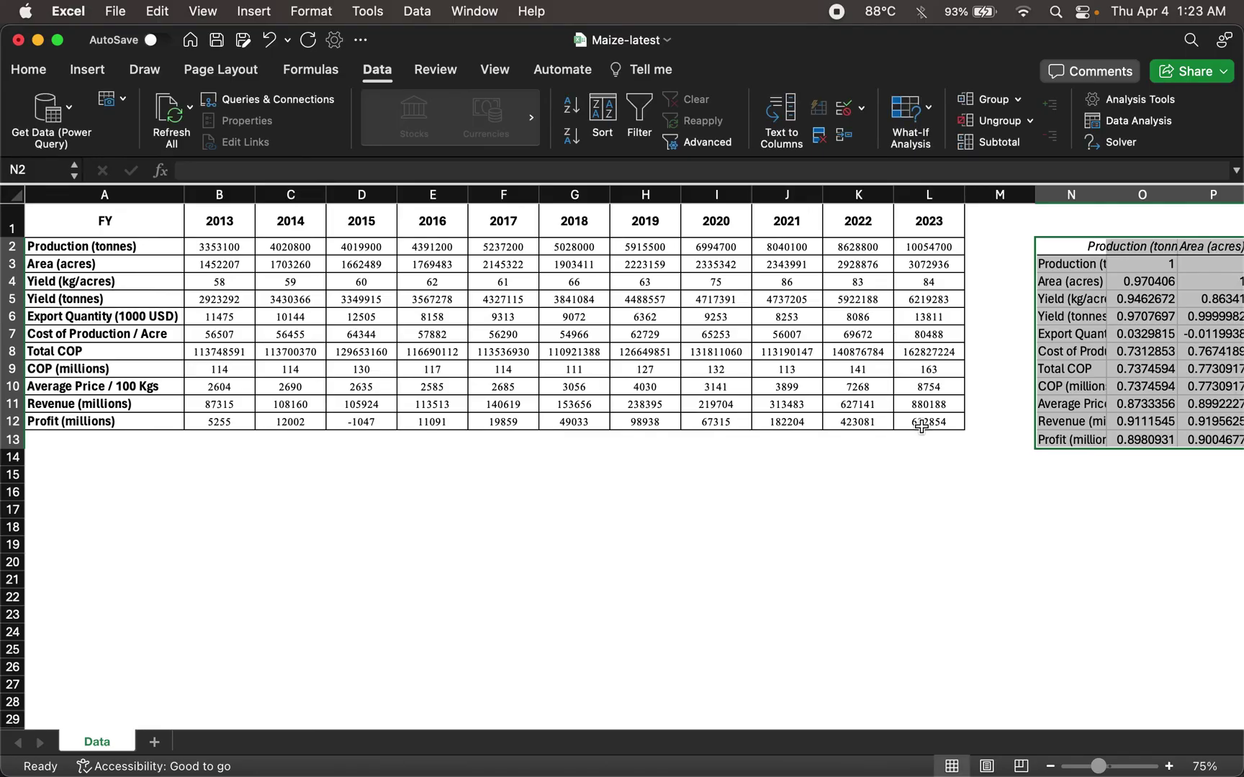
Step: Scroll to the correlation output and autofit column N to its longest label
scroll(921, 425, "right", 5)
scroll(921, 425, "right", 3)
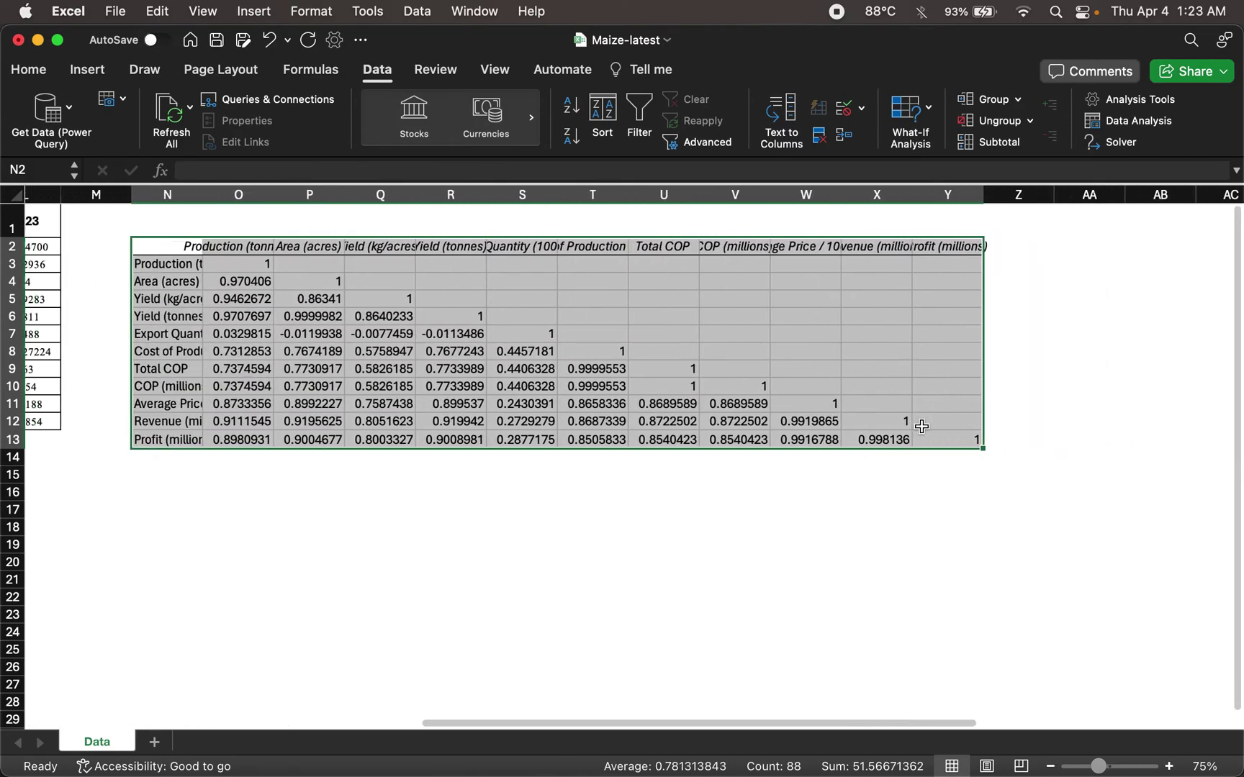
scroll(922, 426, "left", 5)
scroll(440, 267, "right", 2)
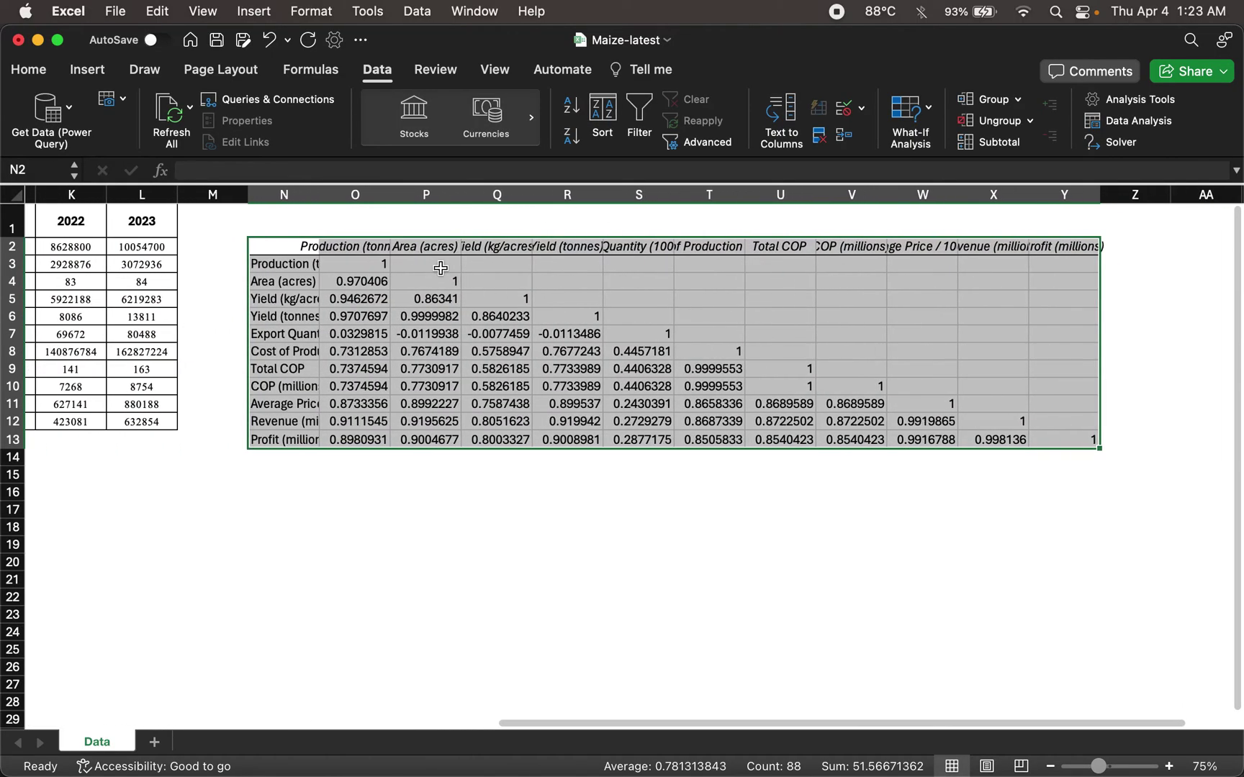
left_click_drag(321, 192, 320, 192)
double_click(320, 192)
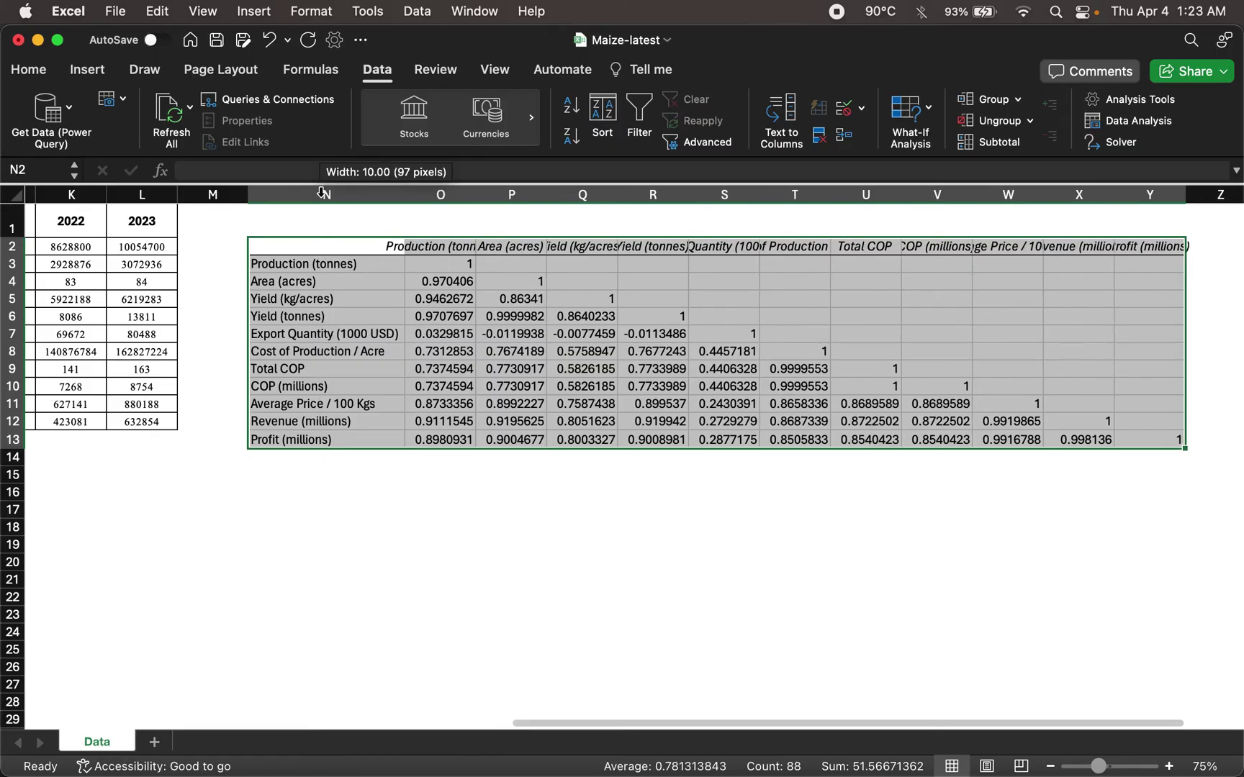
Step: Inspect the matrix labels and the Production–Area, Production–Export and Yield–Export correlations
left_click(345, 263)
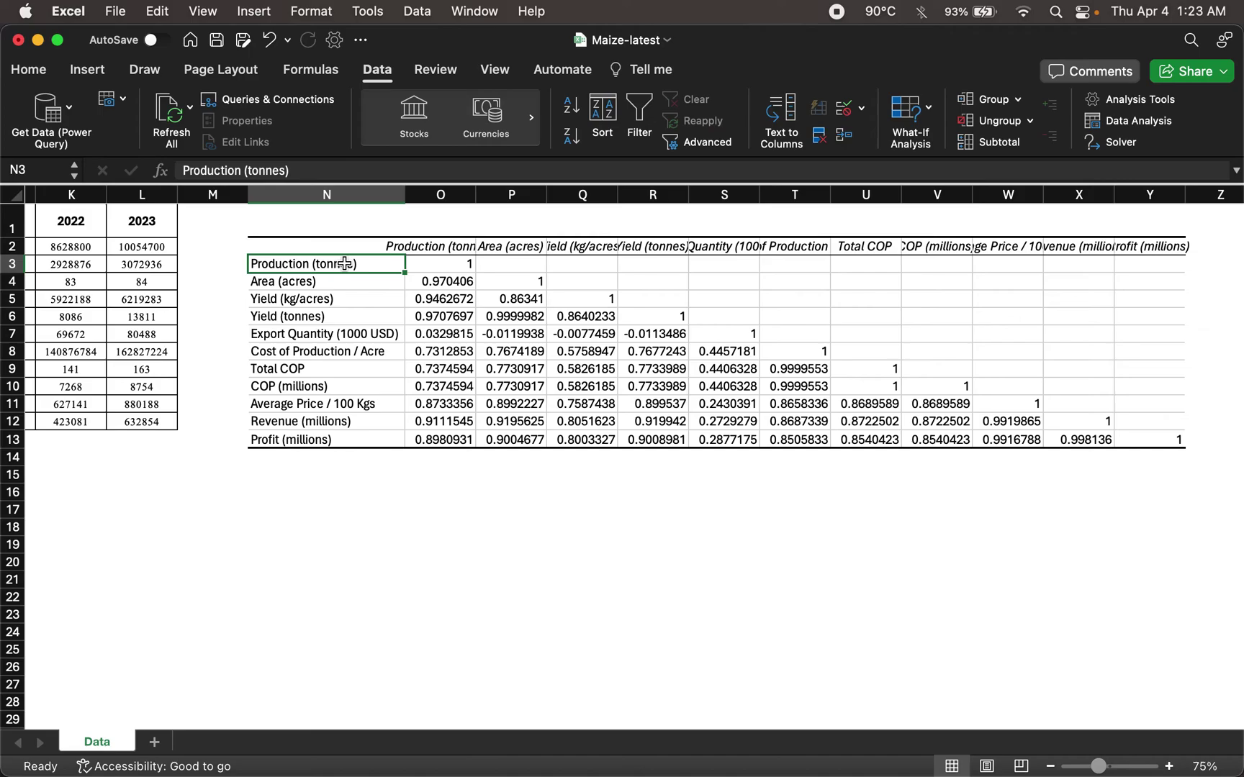
left_click(448, 247)
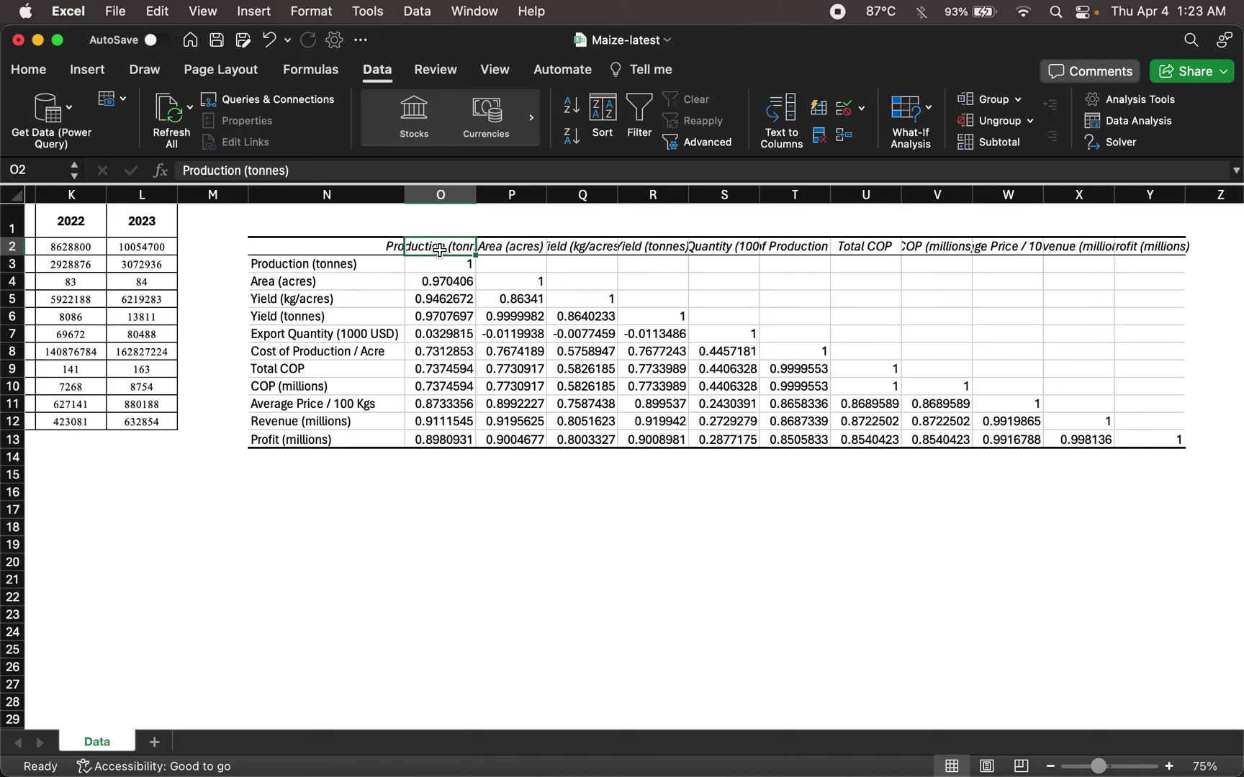
left_click(380, 282)
left_click(446, 282)
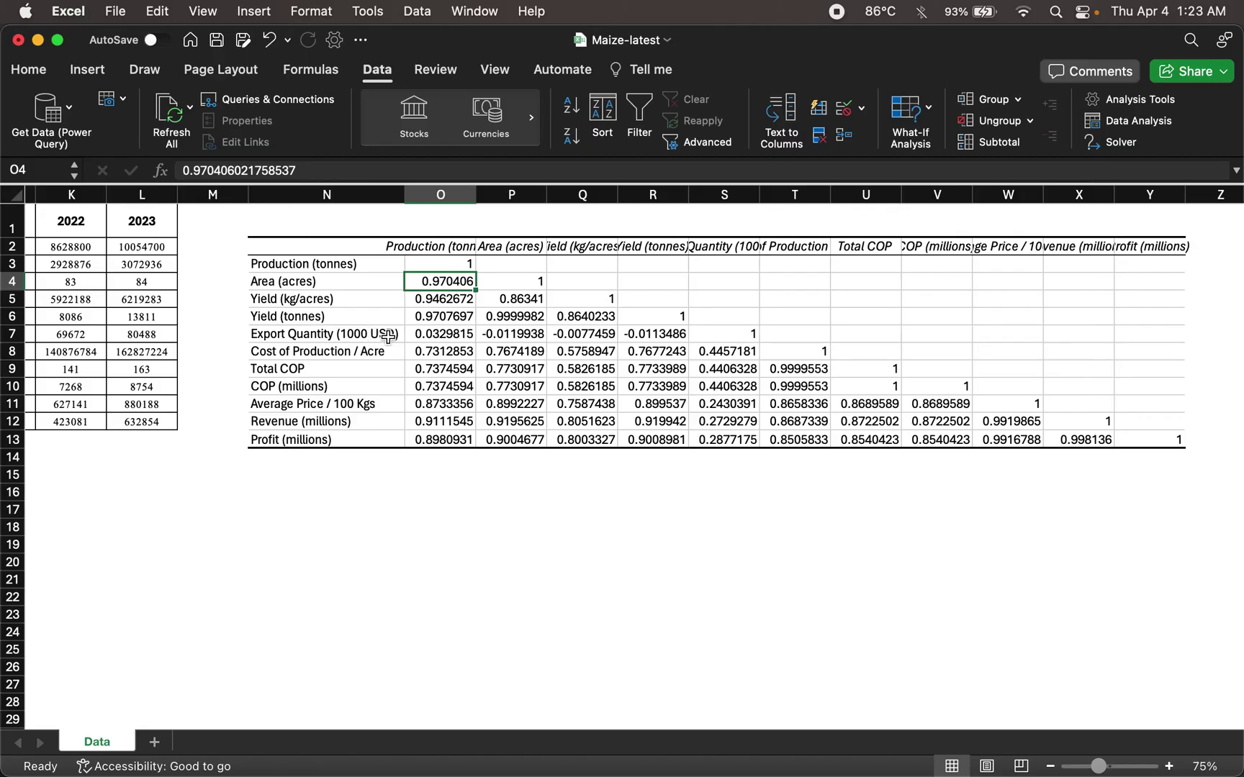
left_click(449, 334)
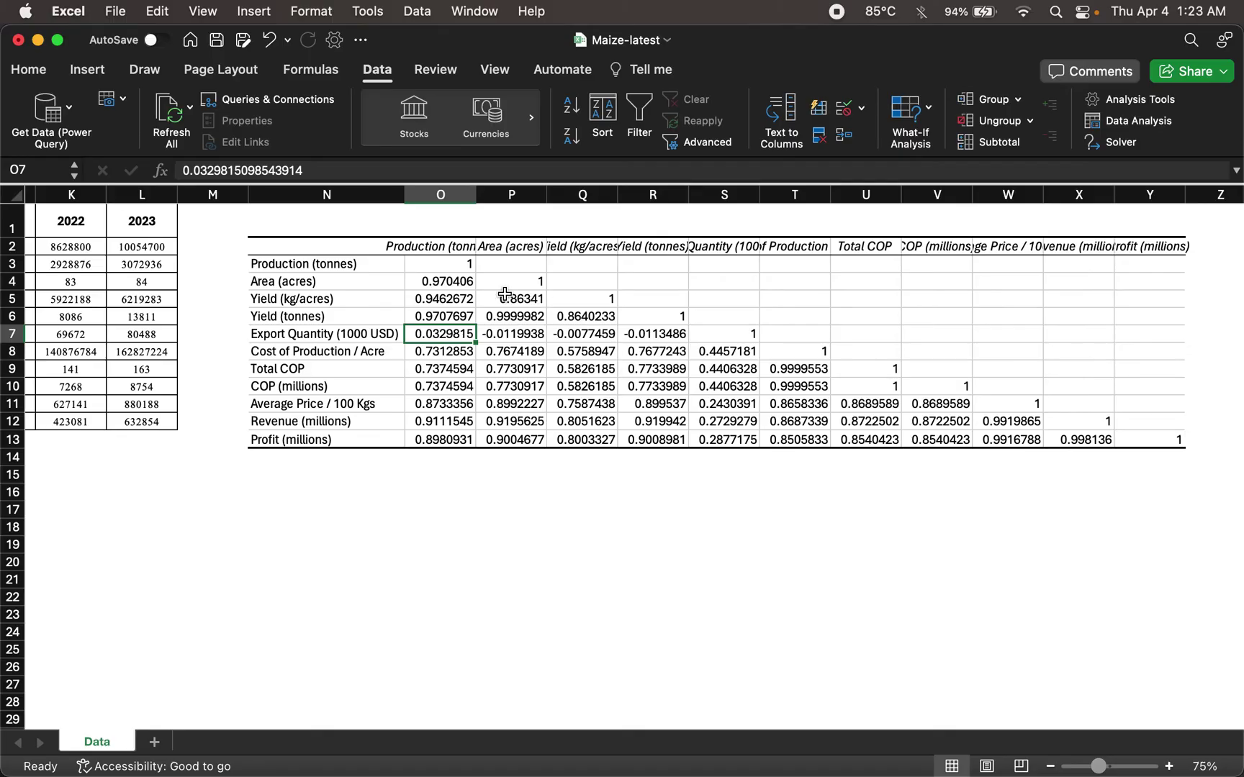
left_click(581, 335)
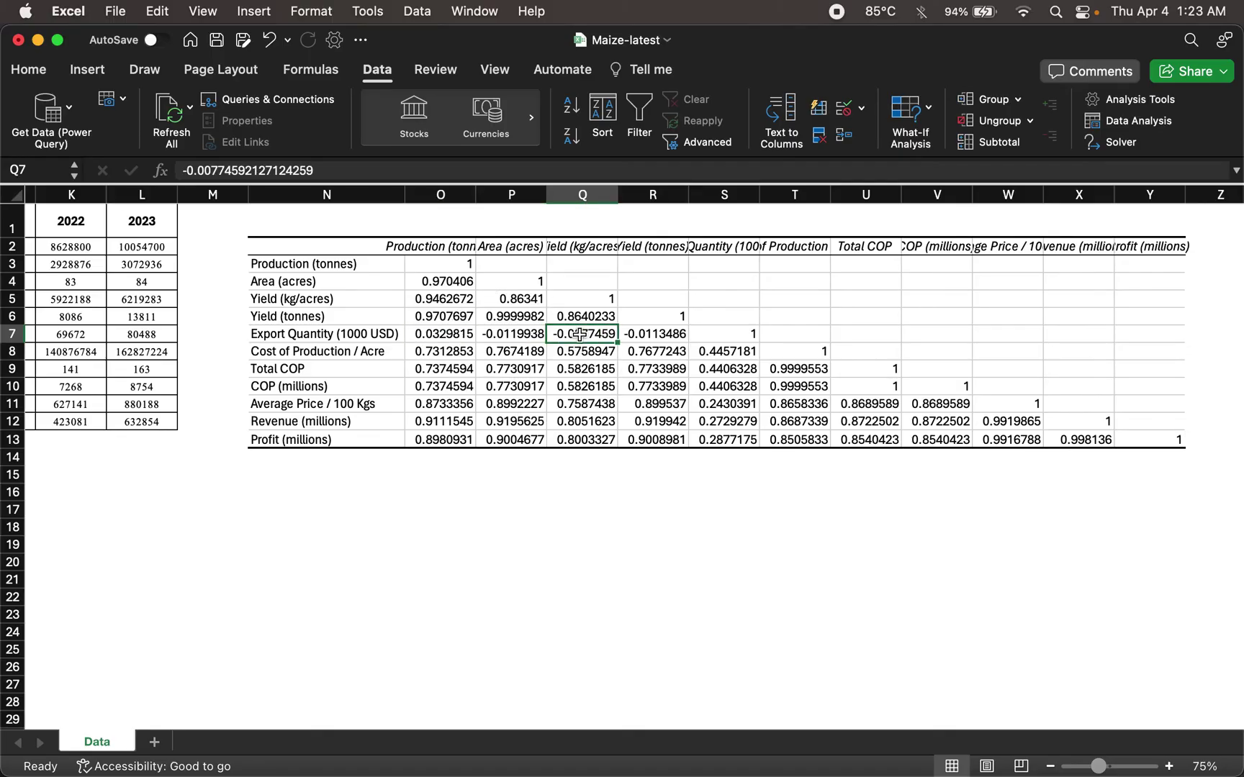
left_click(569, 249)
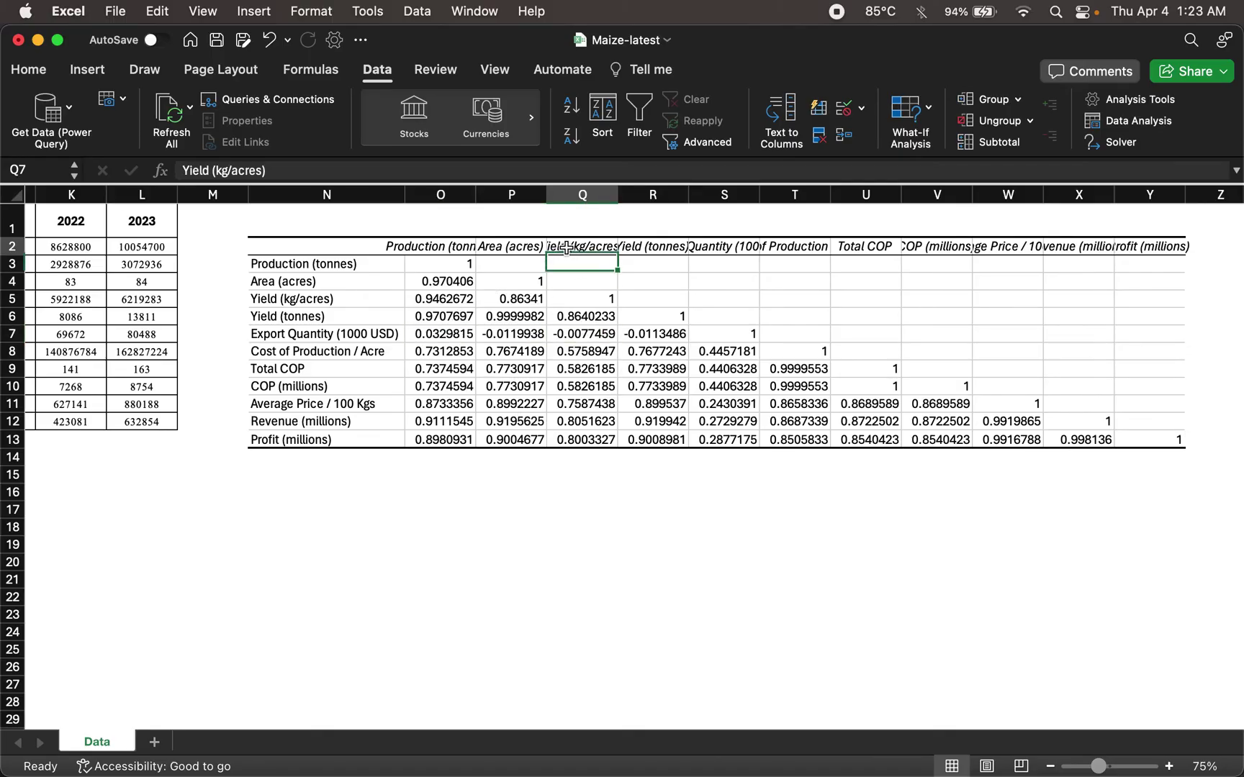
Step: Autofit the Yield (kg/acres) column Q to show full values like -0.007745921
left_click_drag(619, 200, 619, 200)
double_click(619, 200)
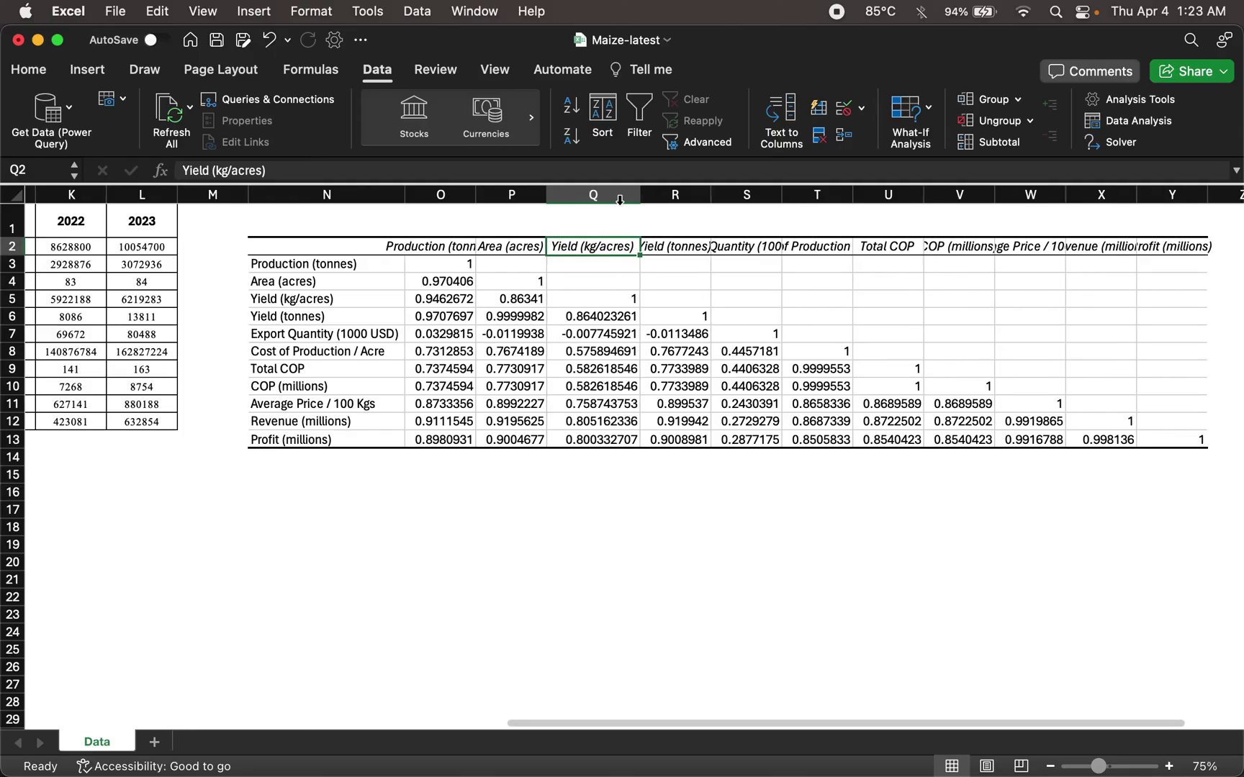
left_click(580, 337)
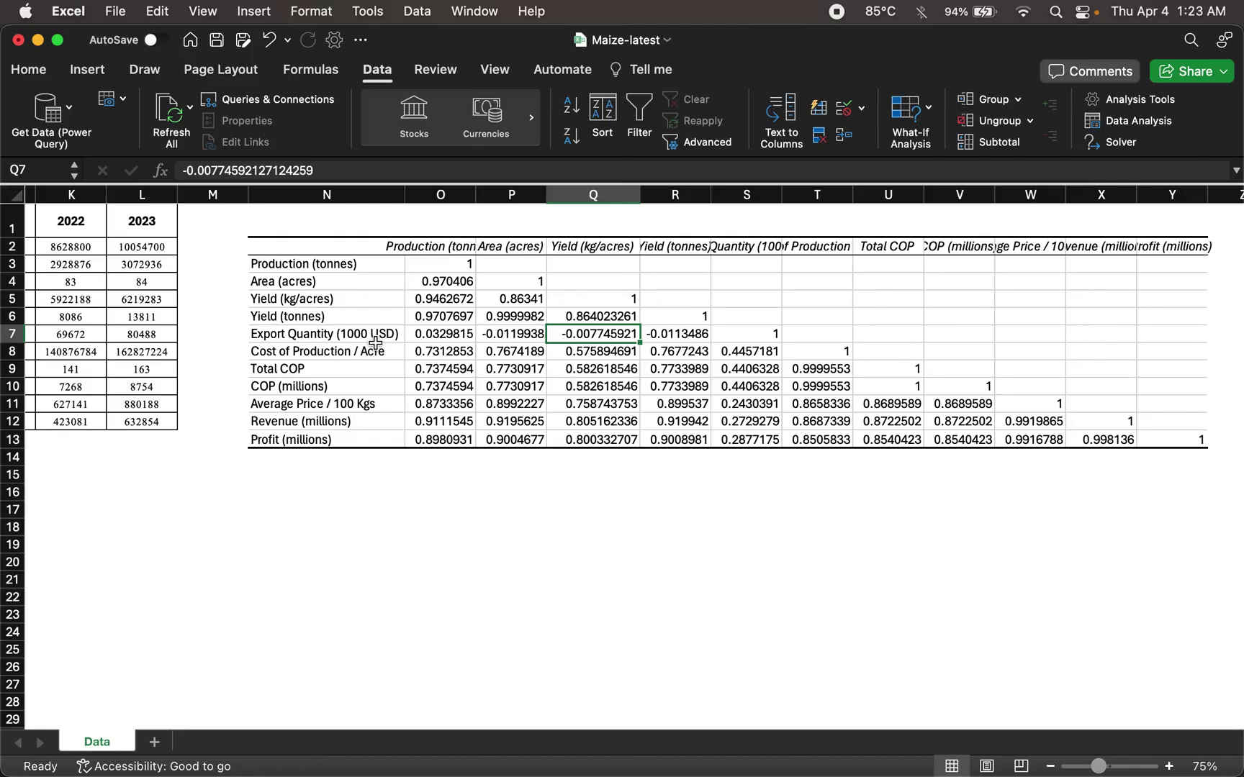
left_click(304, 263)
Step: Apply a Green-Yellow-Red color scale to the correlation values O3:Y13
left_click(468, 265)
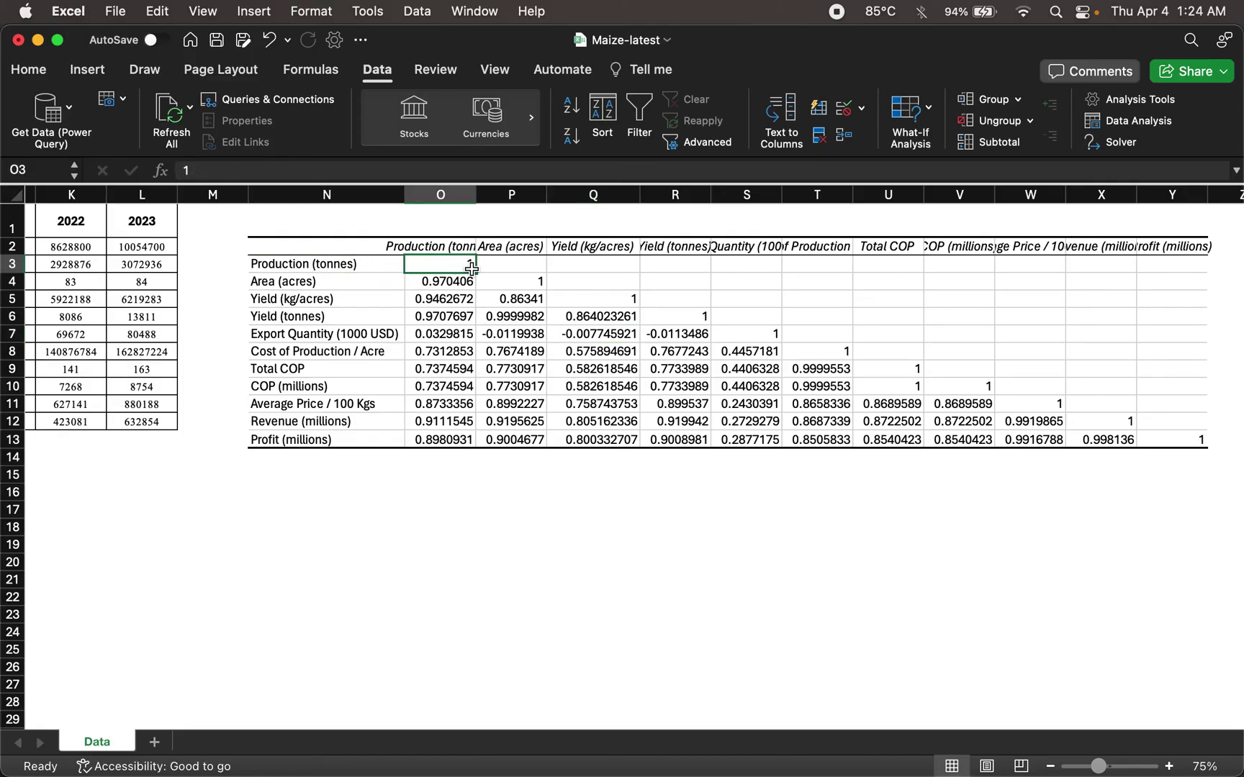
left_click(1158, 442, "shift")
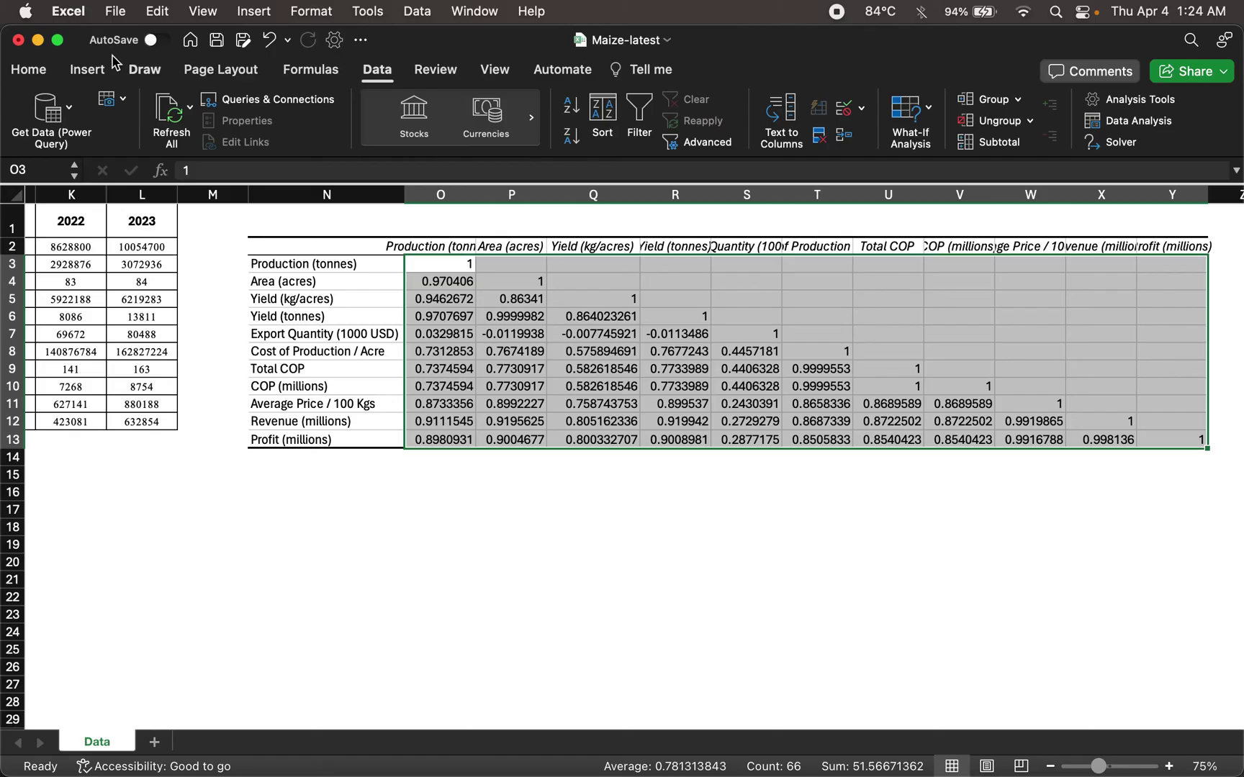
left_click(29, 70)
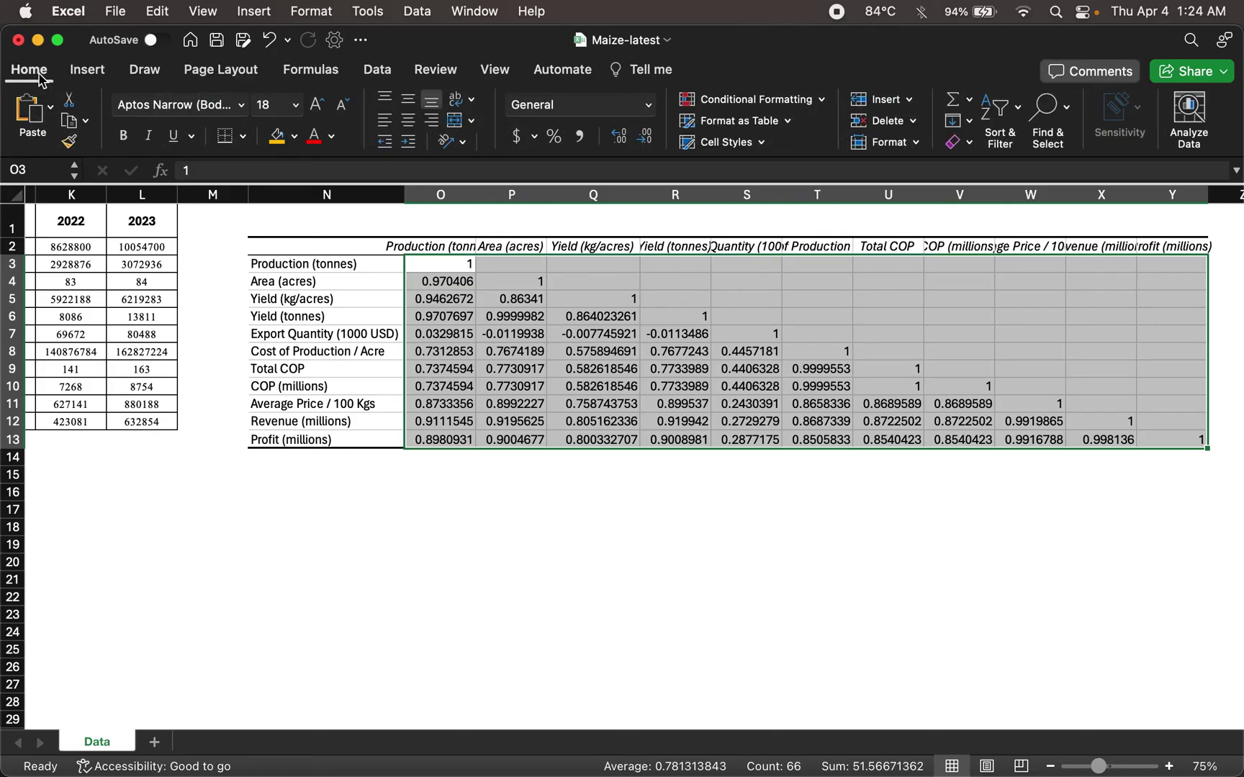
left_click(727, 102)
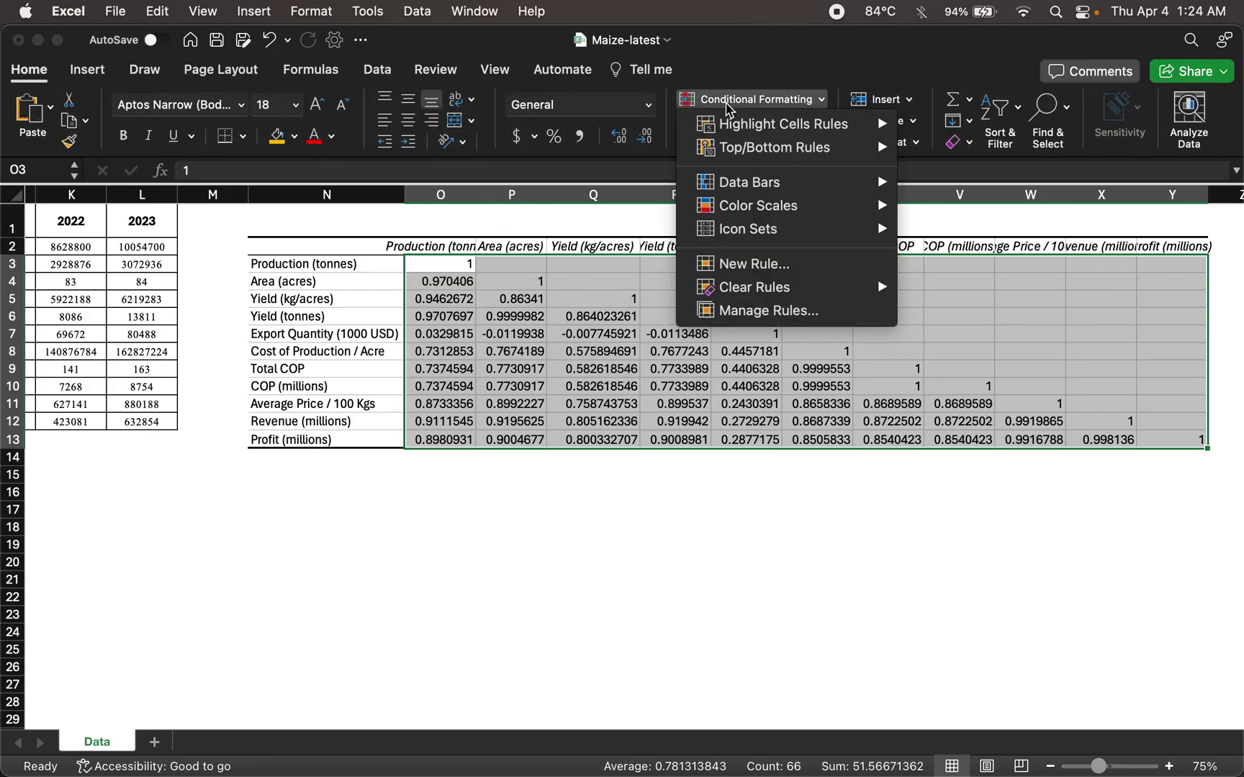
mouse_move(833, 189)
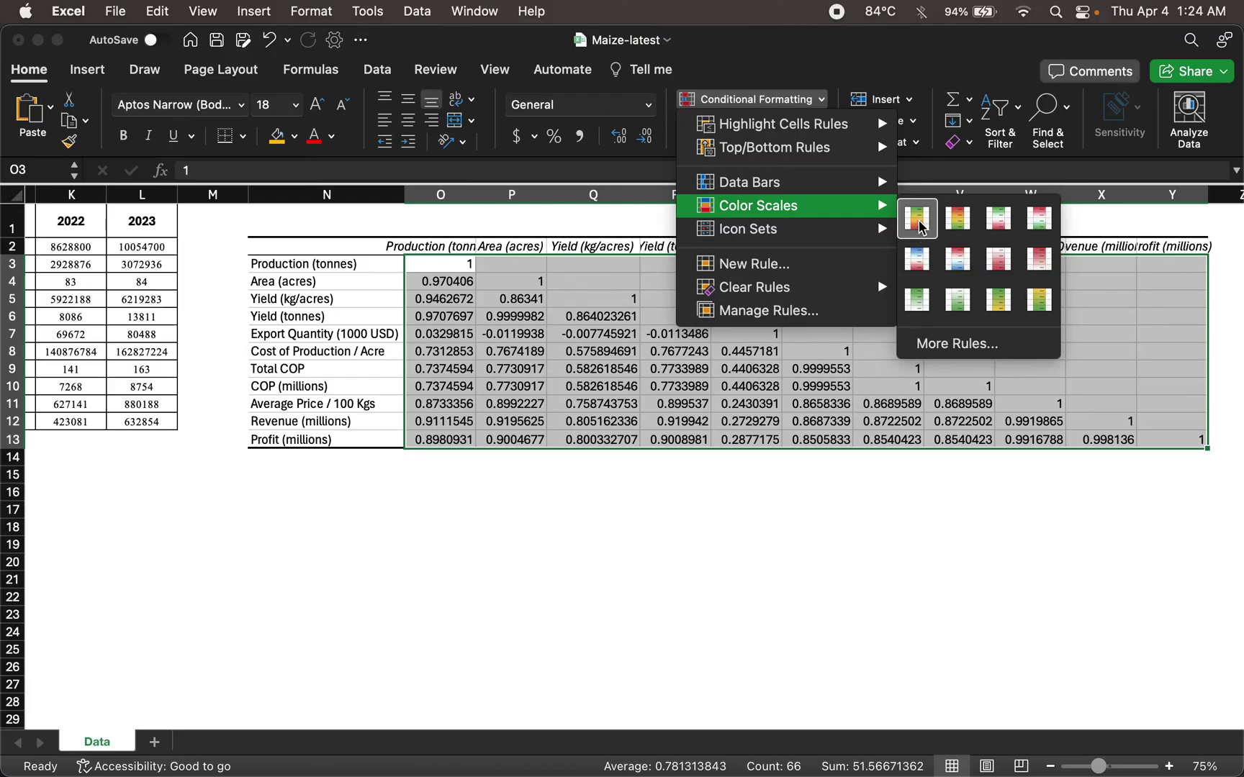
left_click(917, 218)
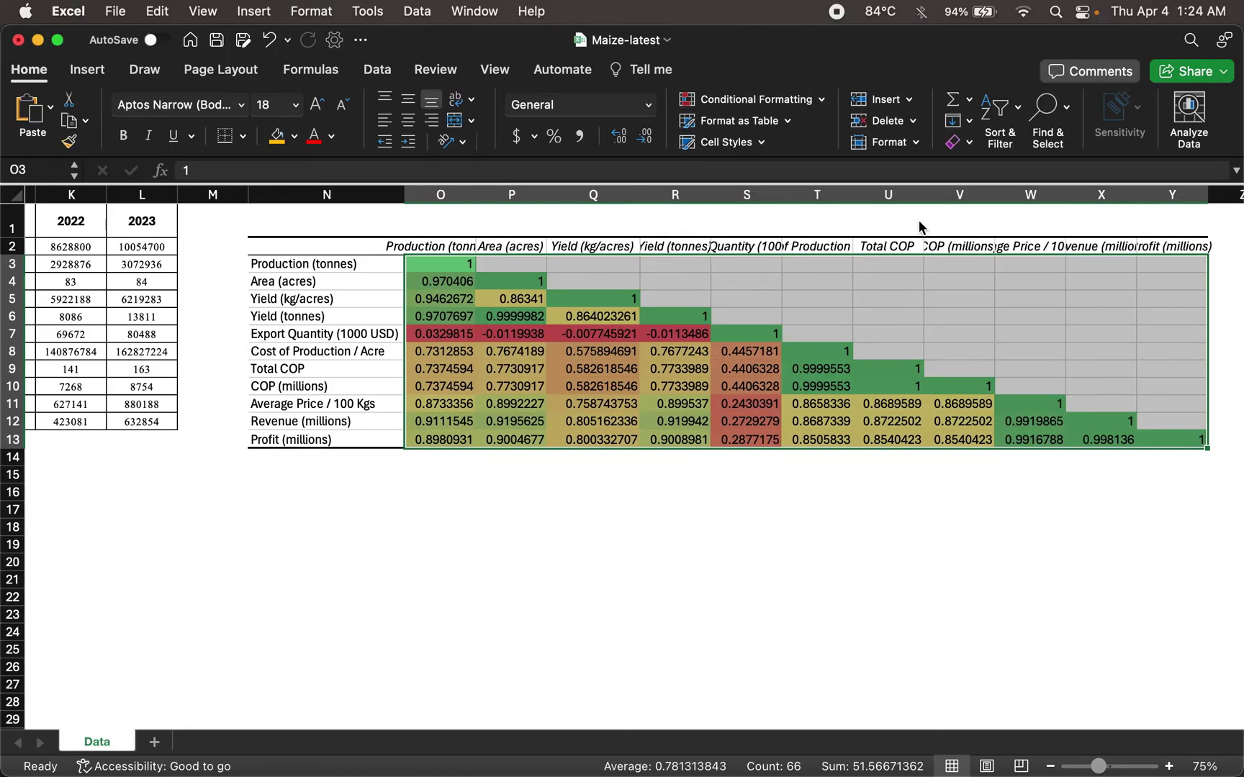
Step: Add borders to all cells of the correlation matrix
left_click(243, 136)
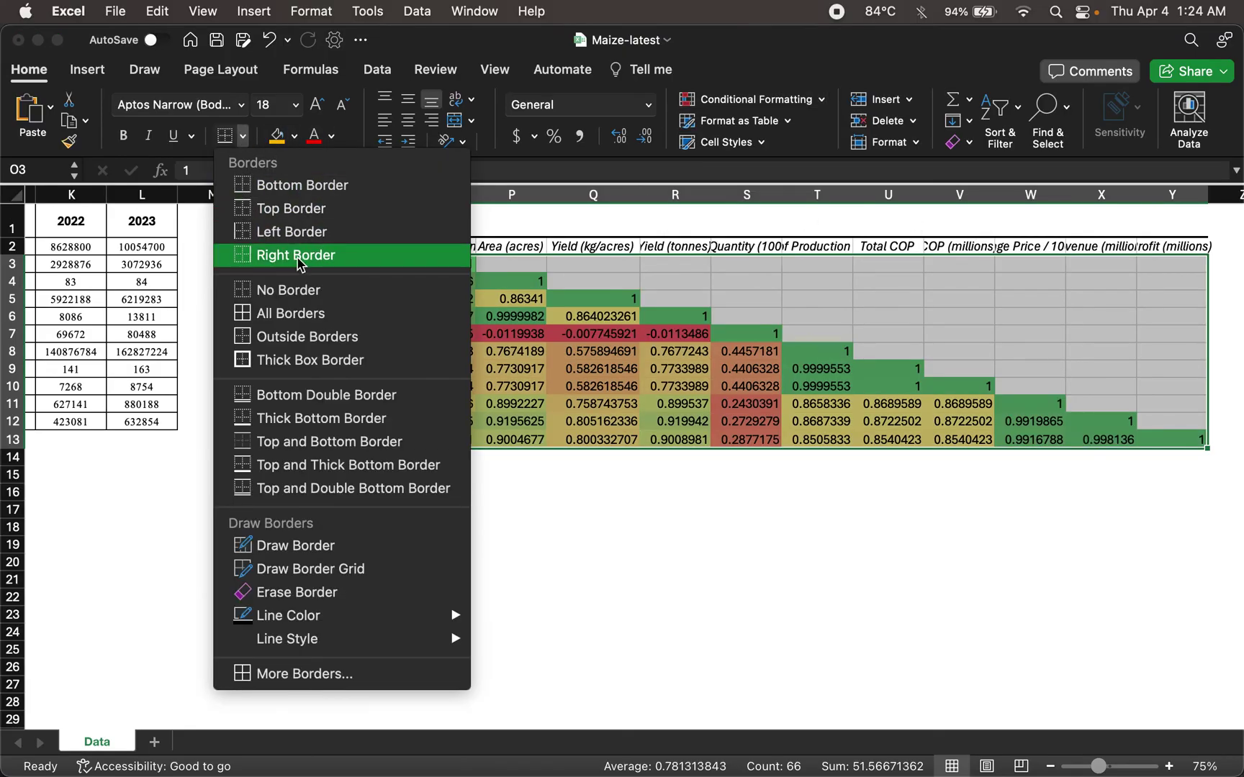
left_click(296, 337)
left_click(569, 526)
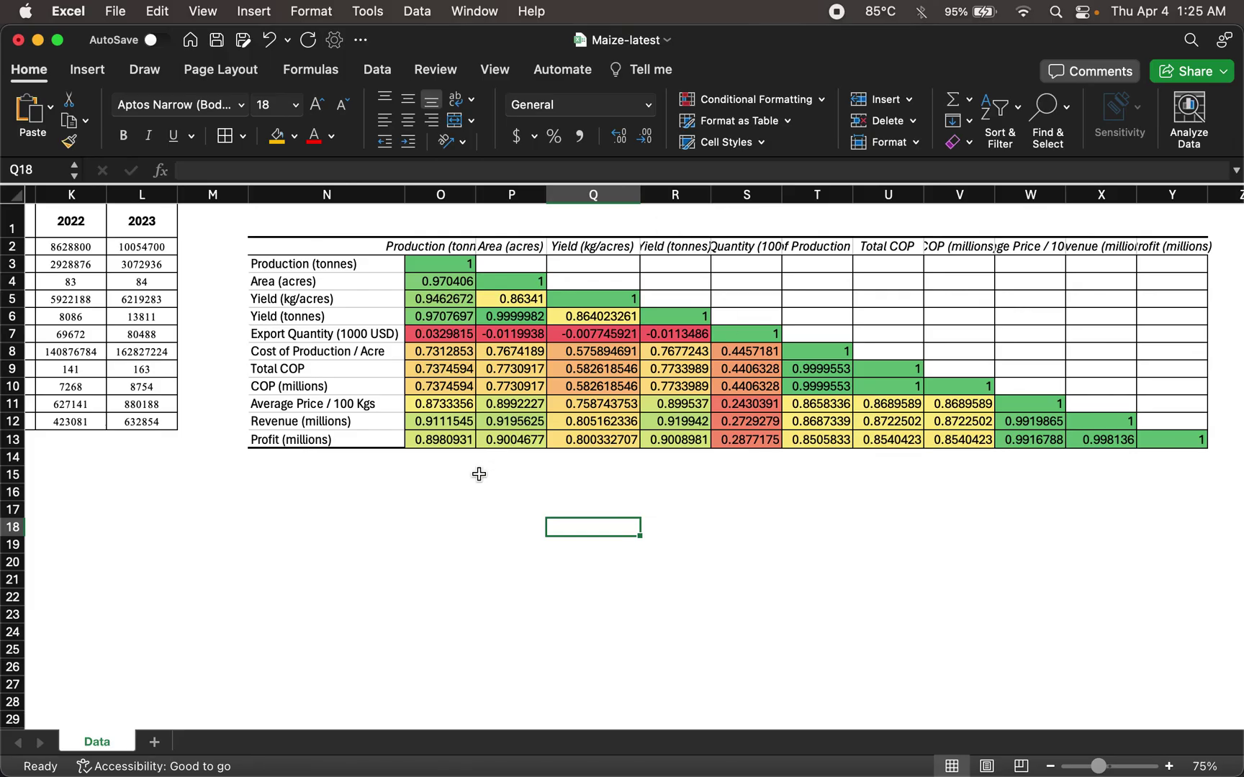
Step: Launch AnyDesk via Spotlight search 'ANY' and connect to the favourite remote desk
key("ctrl+Right")
key("ctrl+Left")
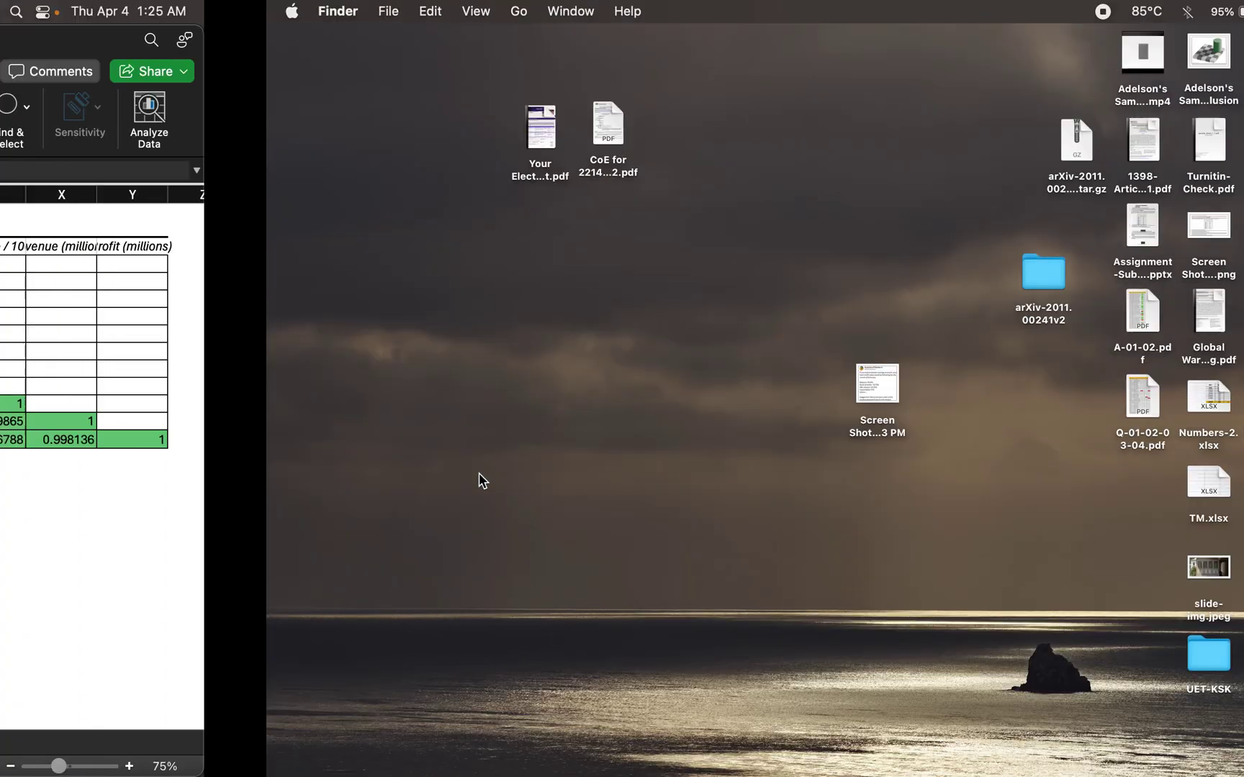
key("super+space")
type("ANY")
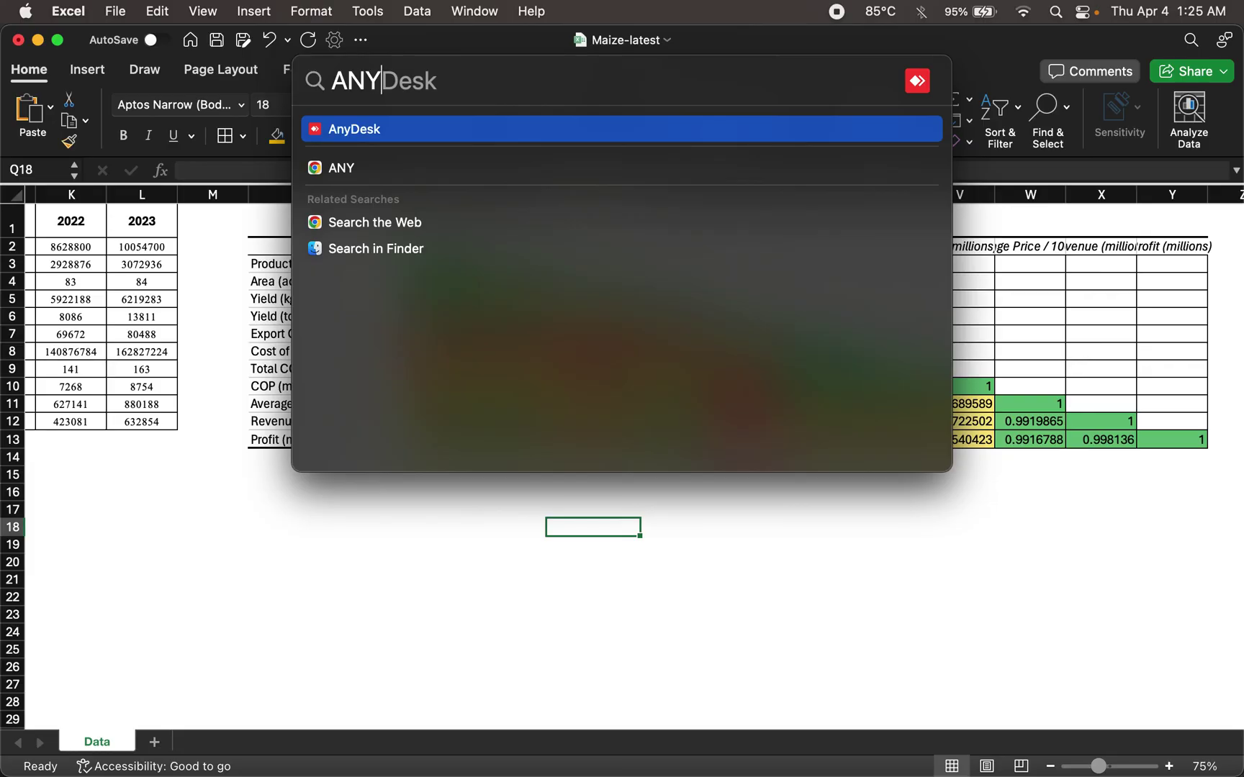
key("Return")
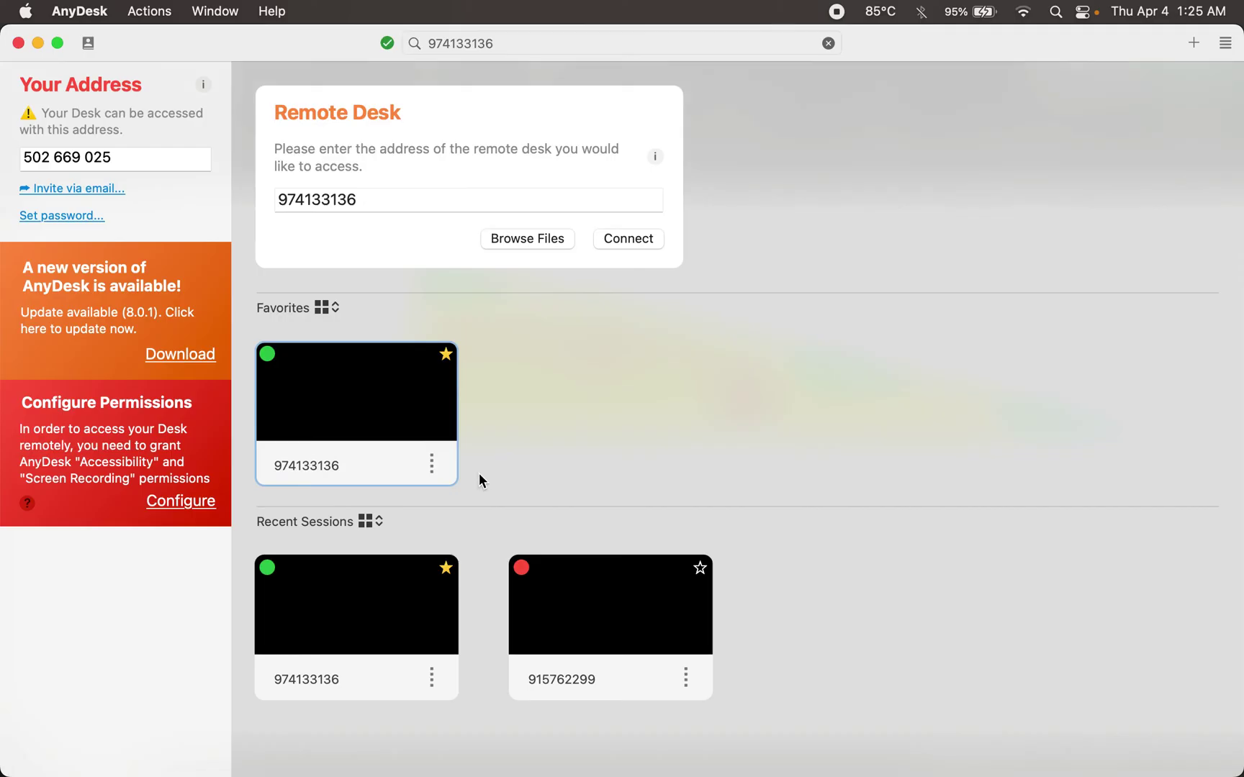
left_click(326, 407)
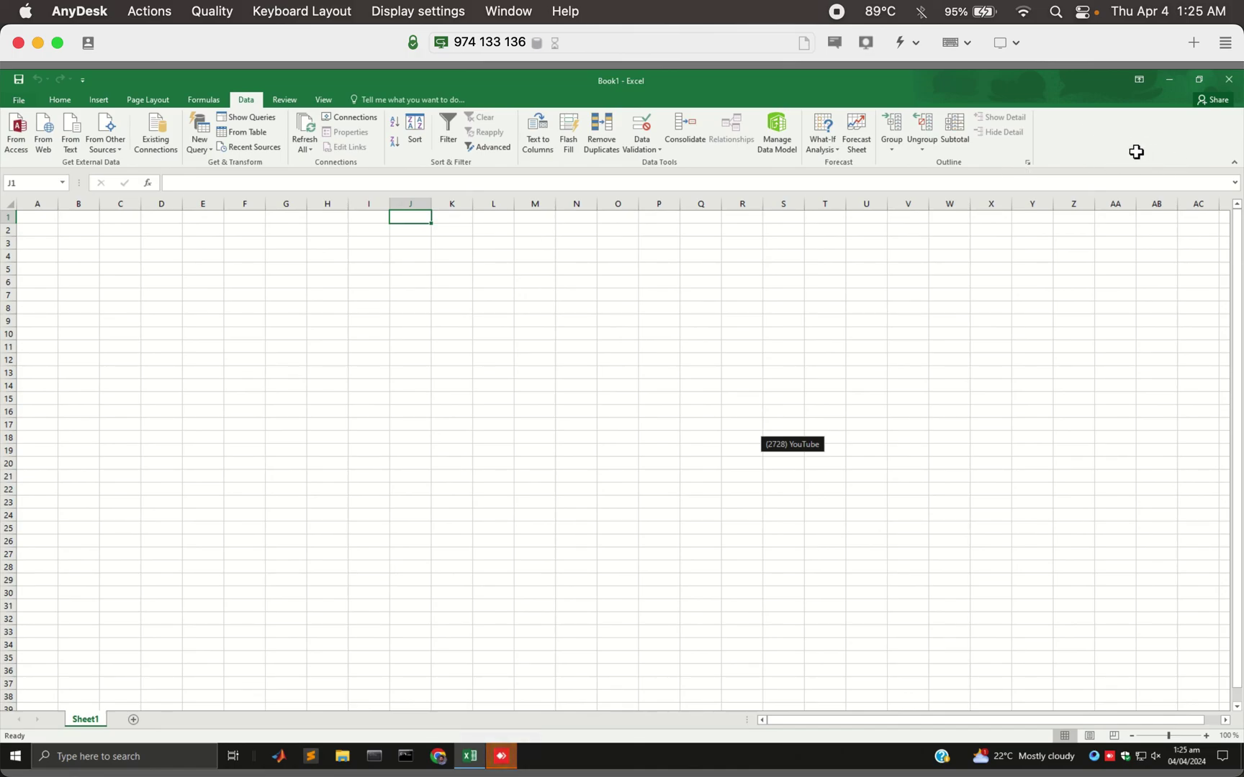
Step: Enable the Analysis ToolPak through File > Options > Add-ins, managing Excel Add-ins
left_click(20, 100)
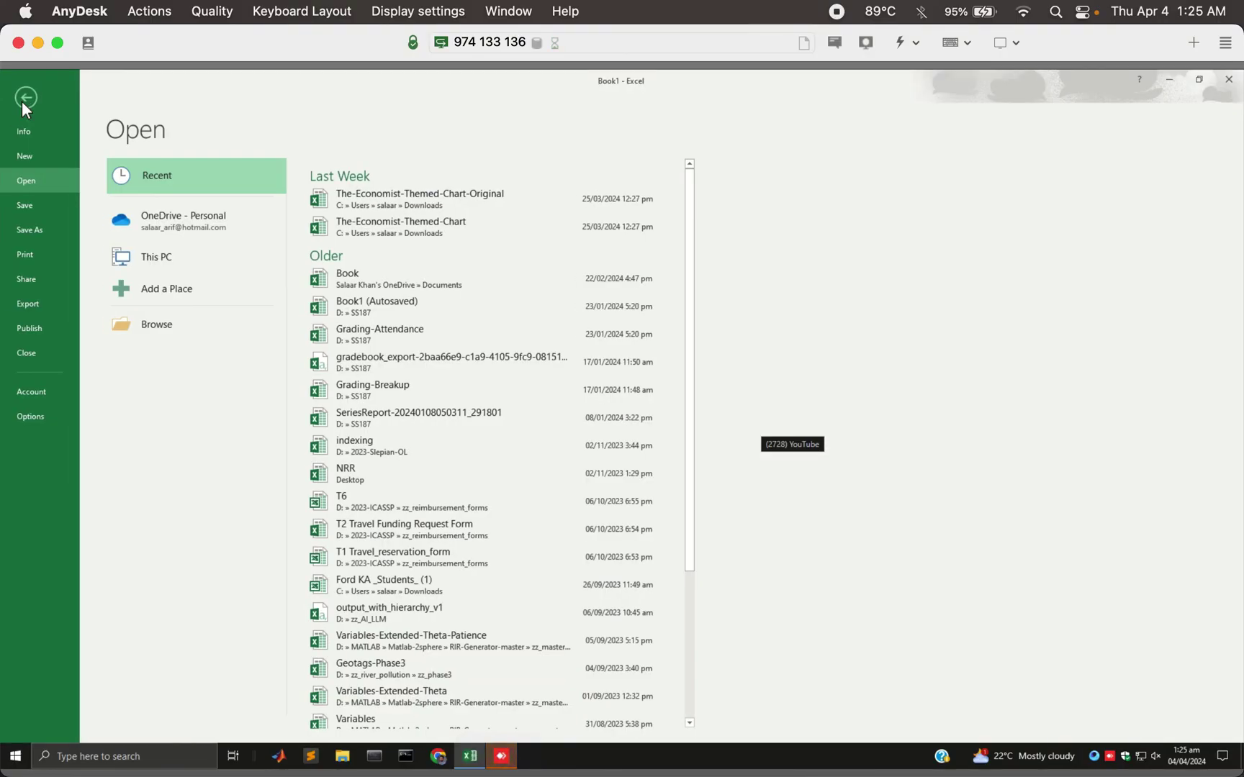
left_click(36, 417)
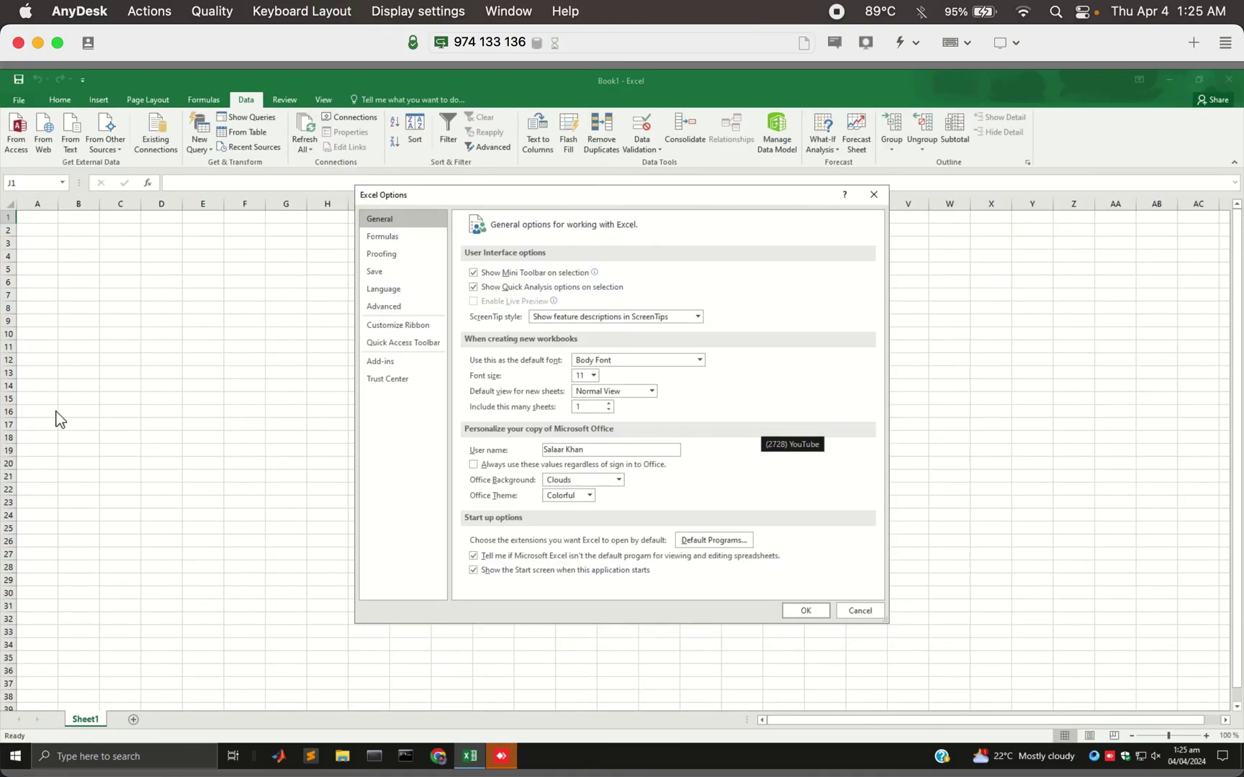
left_click(383, 364)
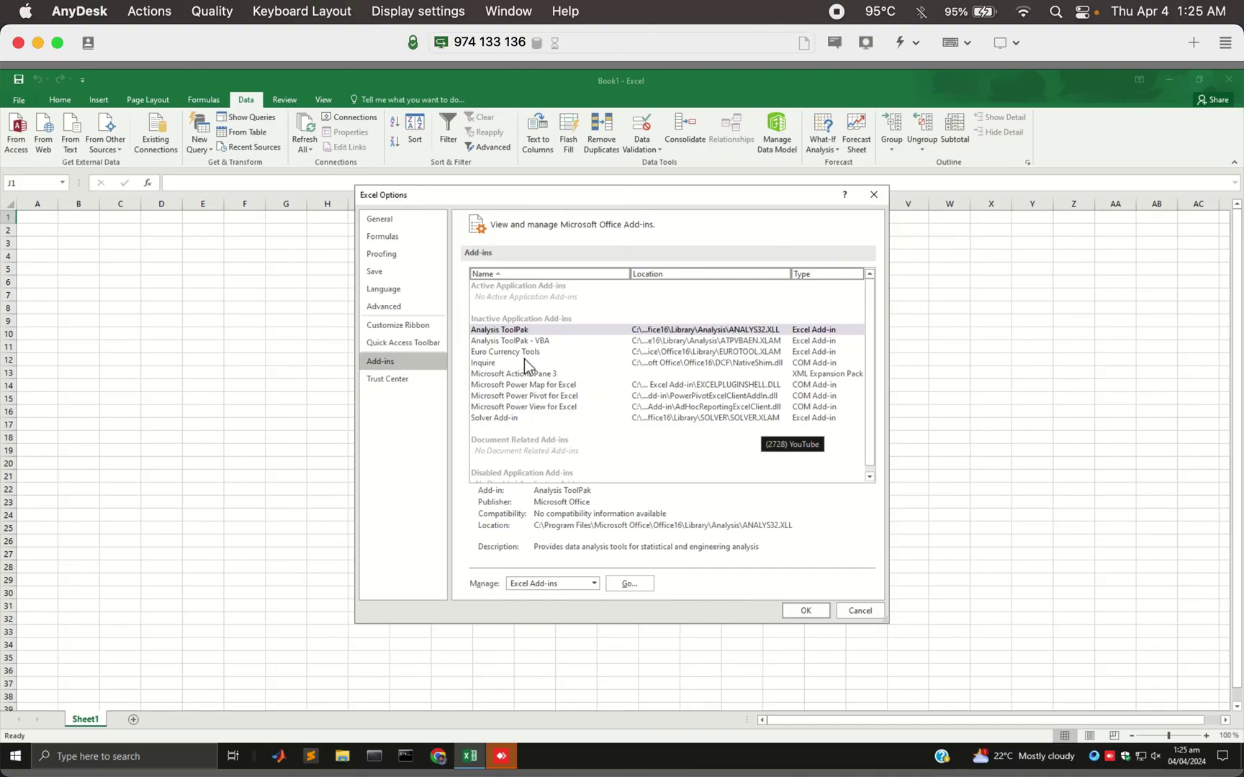
left_click(540, 332)
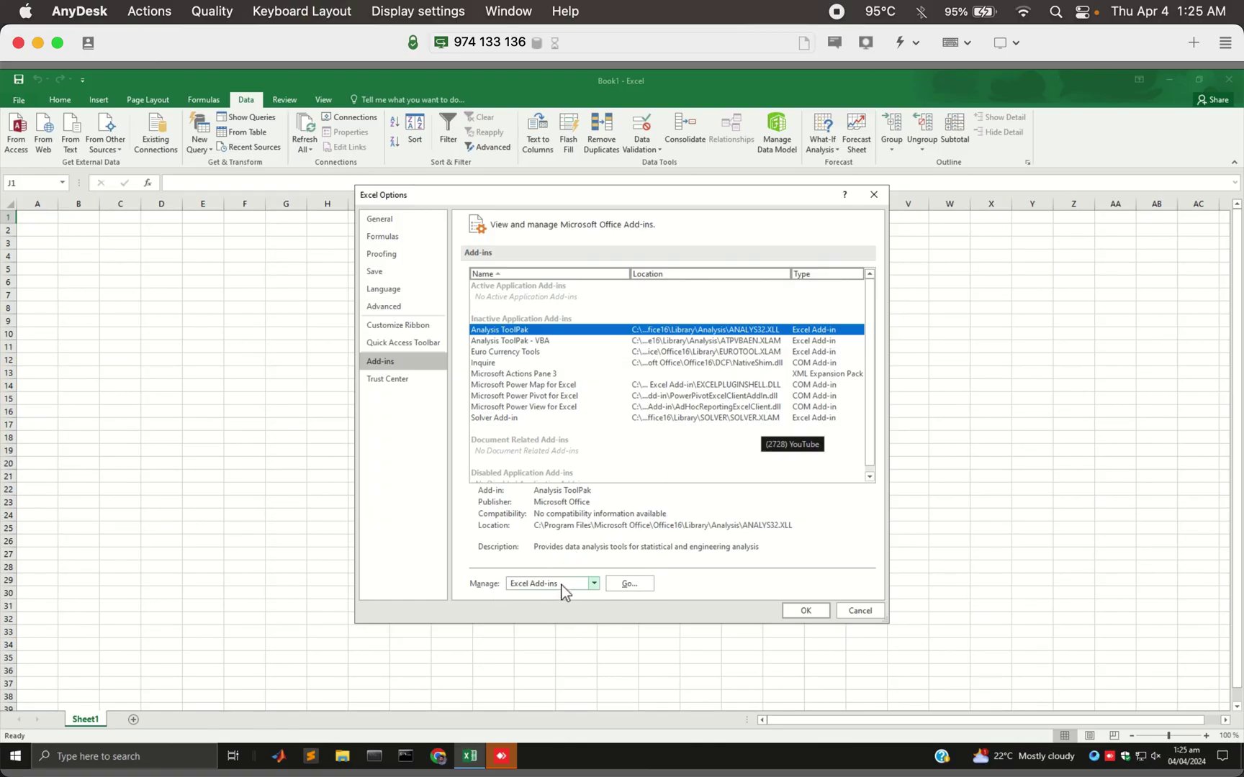
left_click(595, 584)
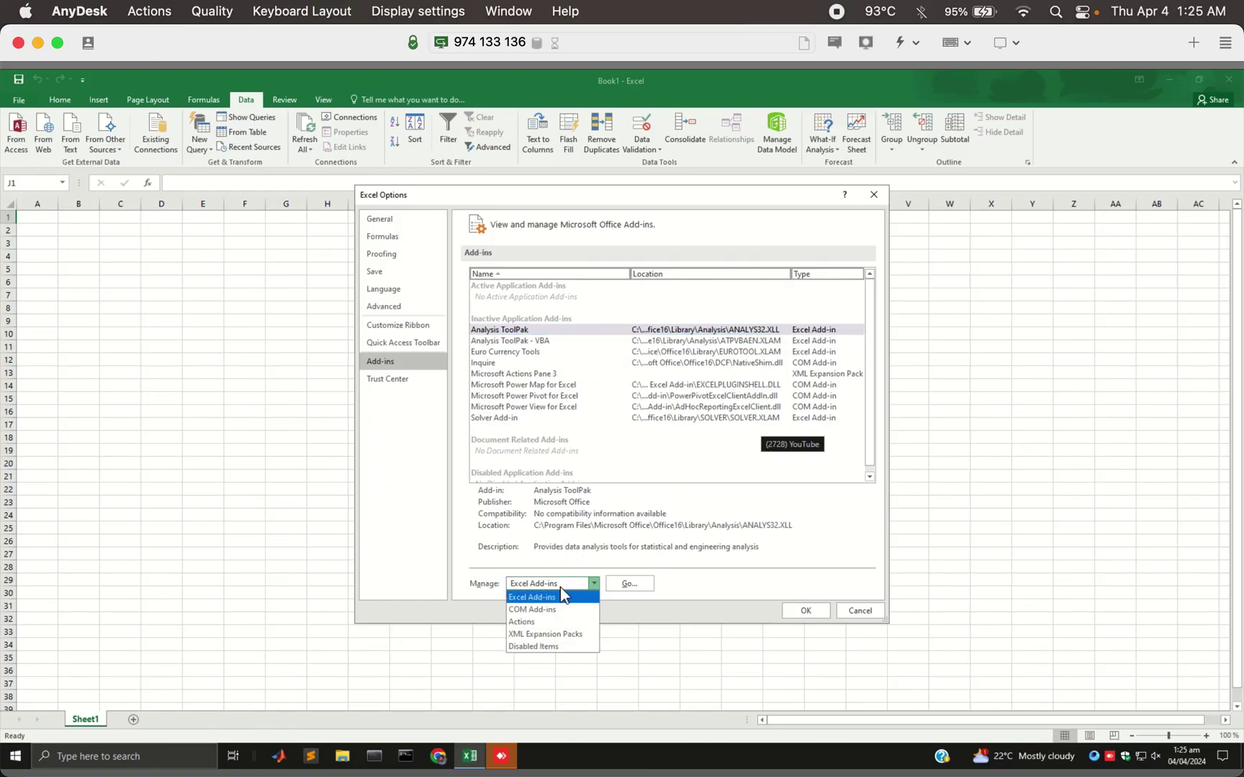
left_click(595, 596)
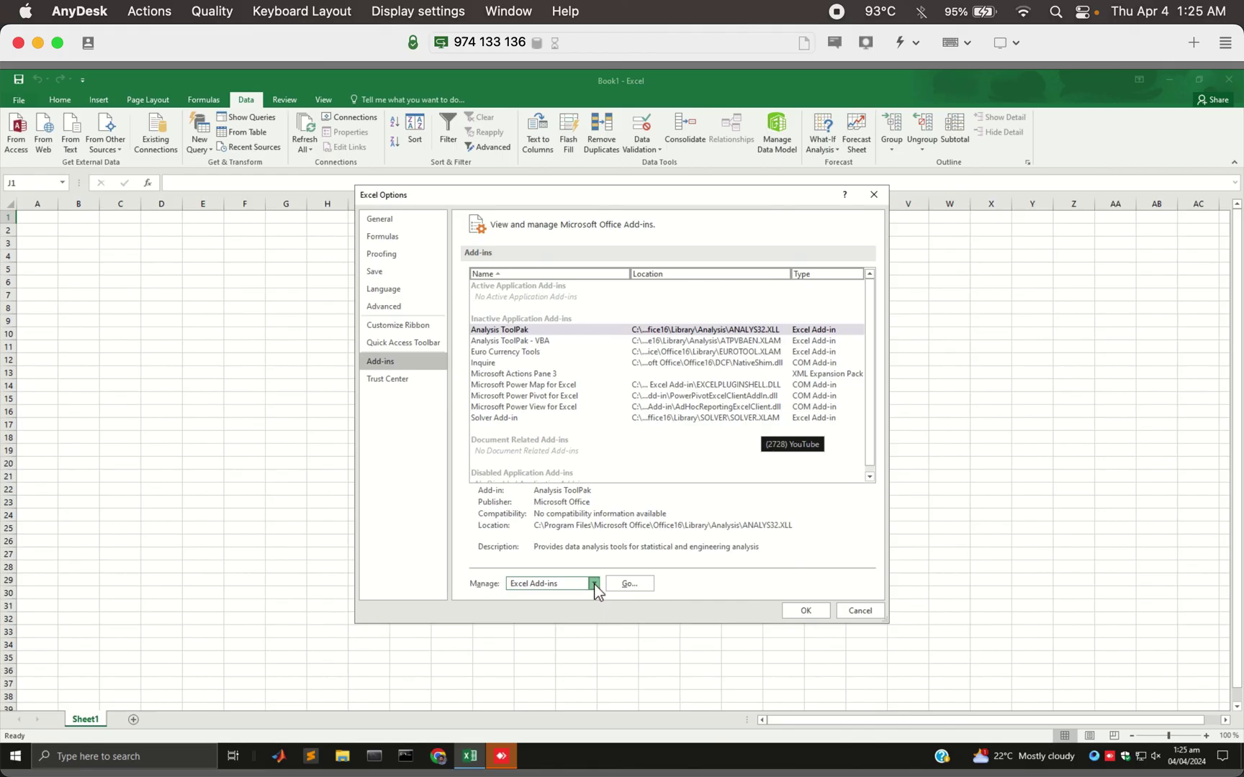
left_click(638, 583)
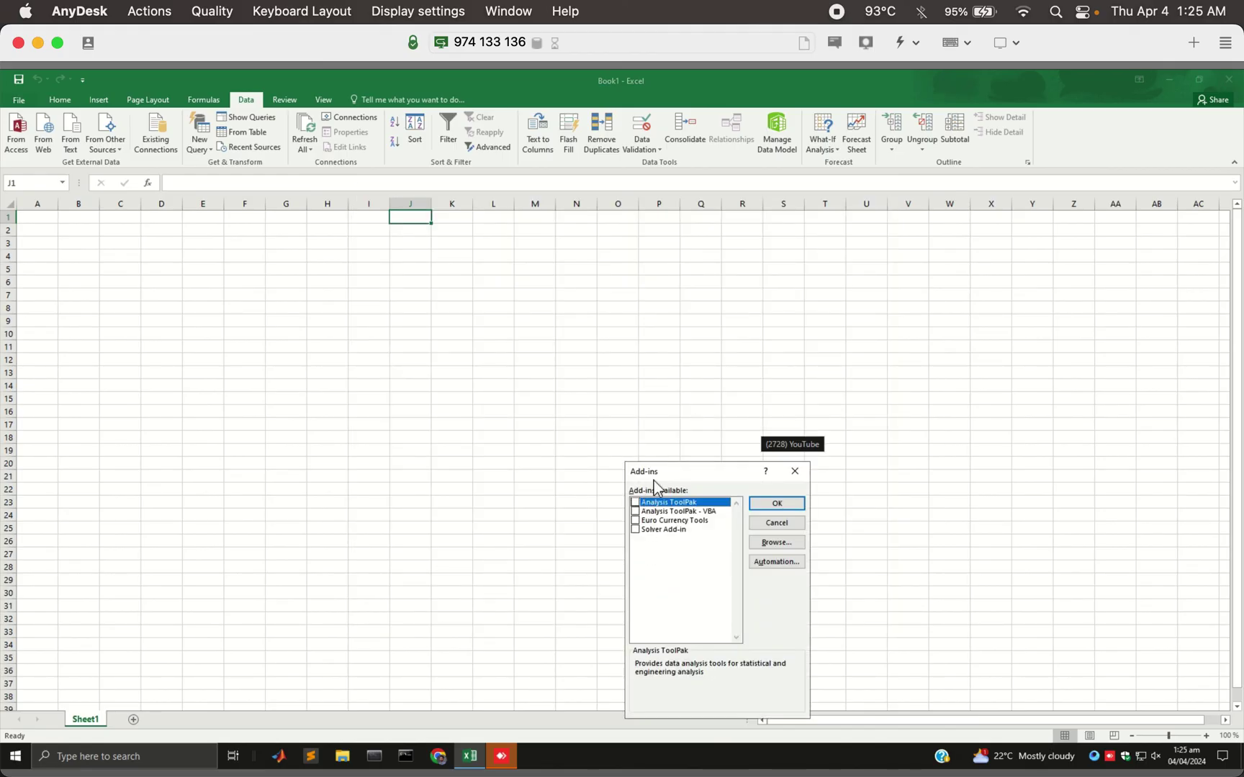
left_click_drag(673, 480, 589, 339)
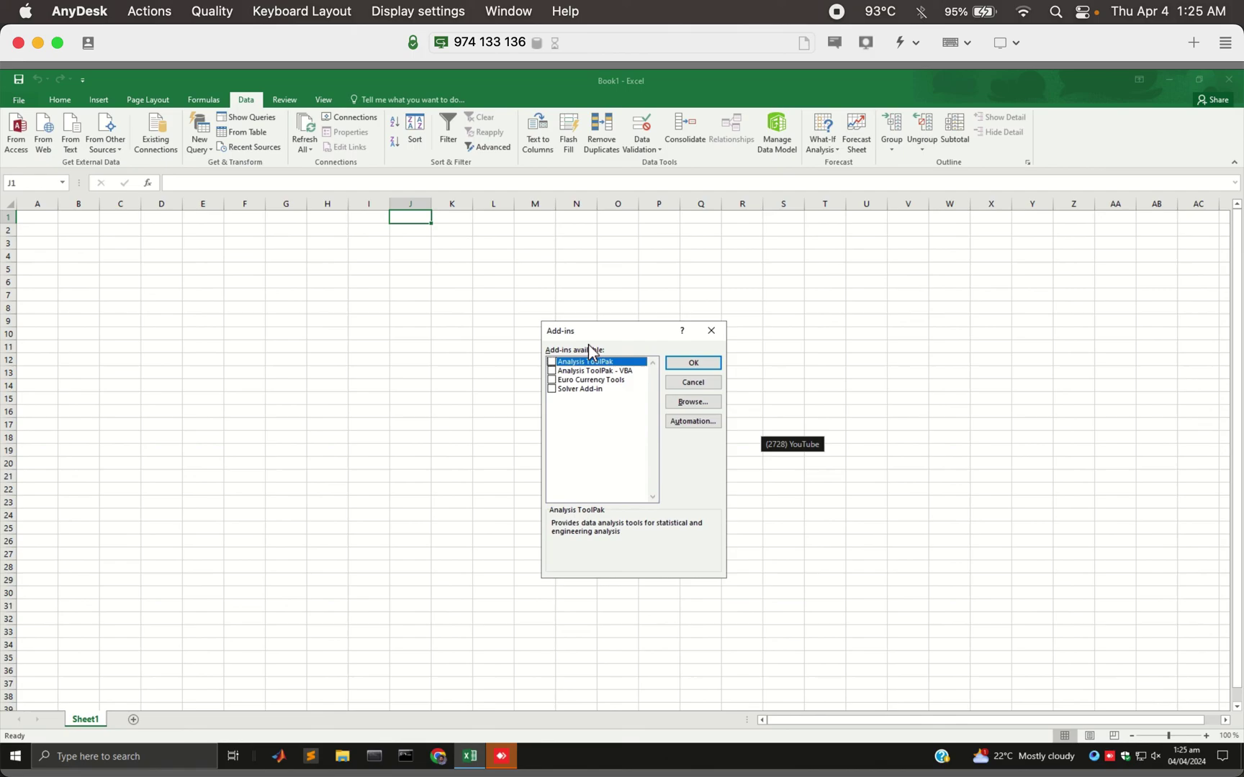
left_click(551, 362)
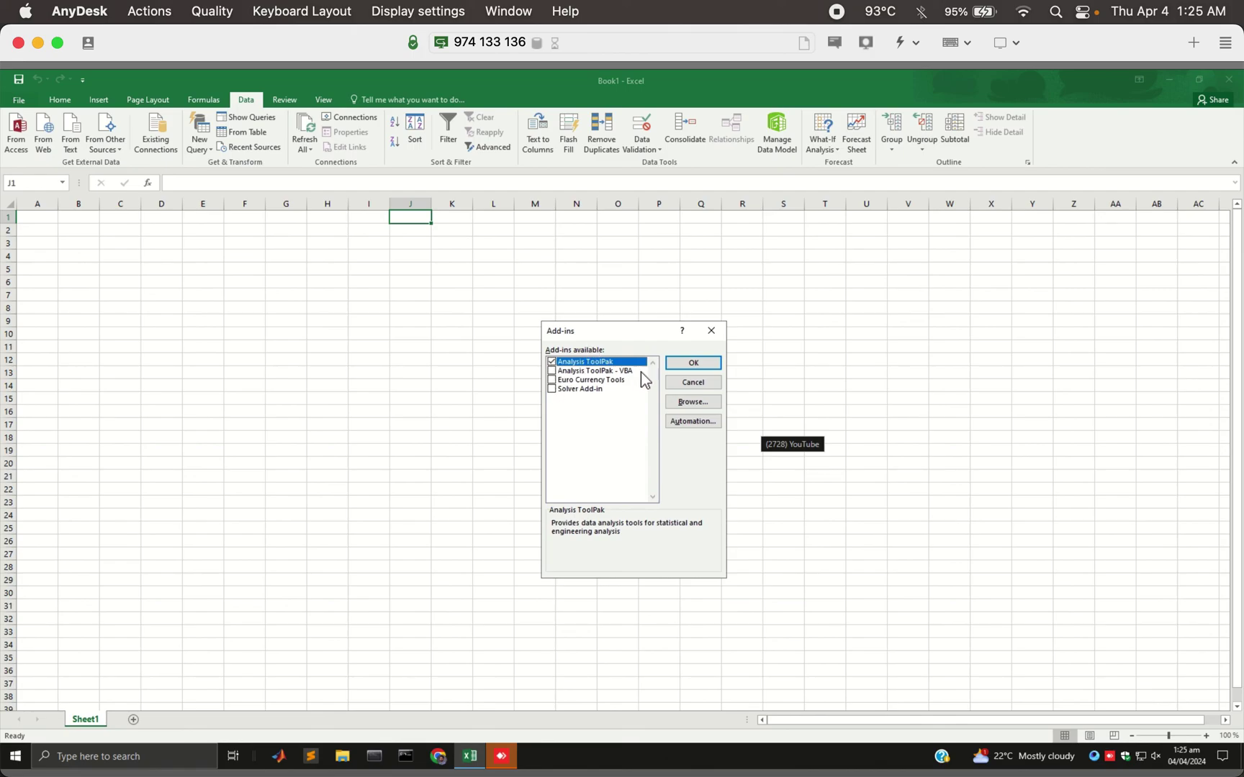
left_click(689, 365)
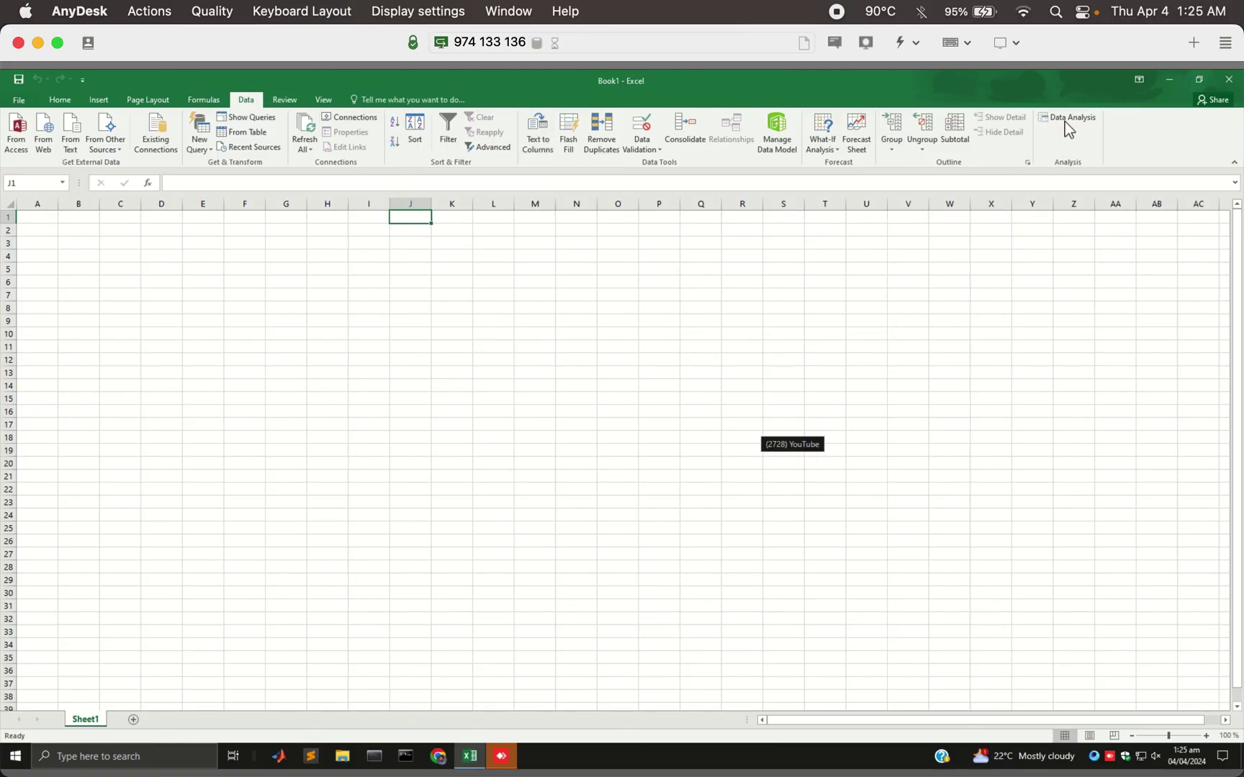
Step: Check that Data Analysis lists Correlation, then cancel without running it
left_click(1084, 126)
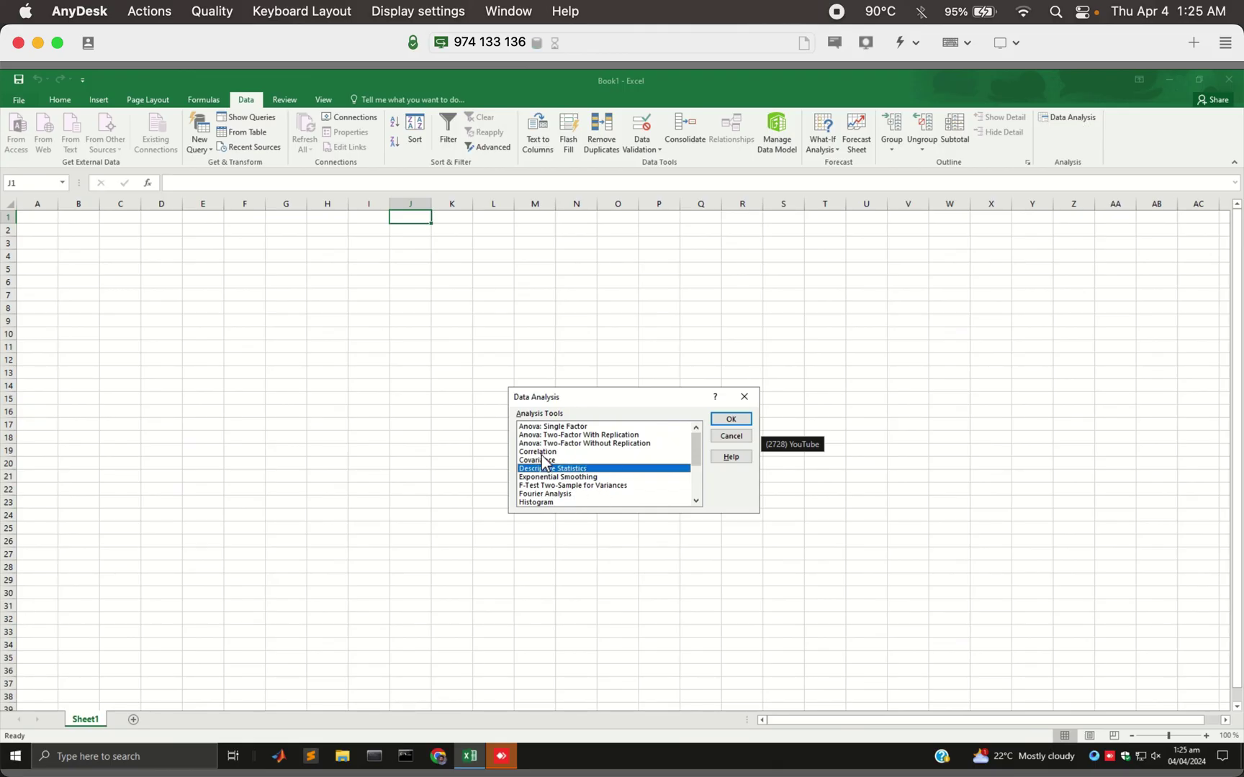
left_click(542, 452)
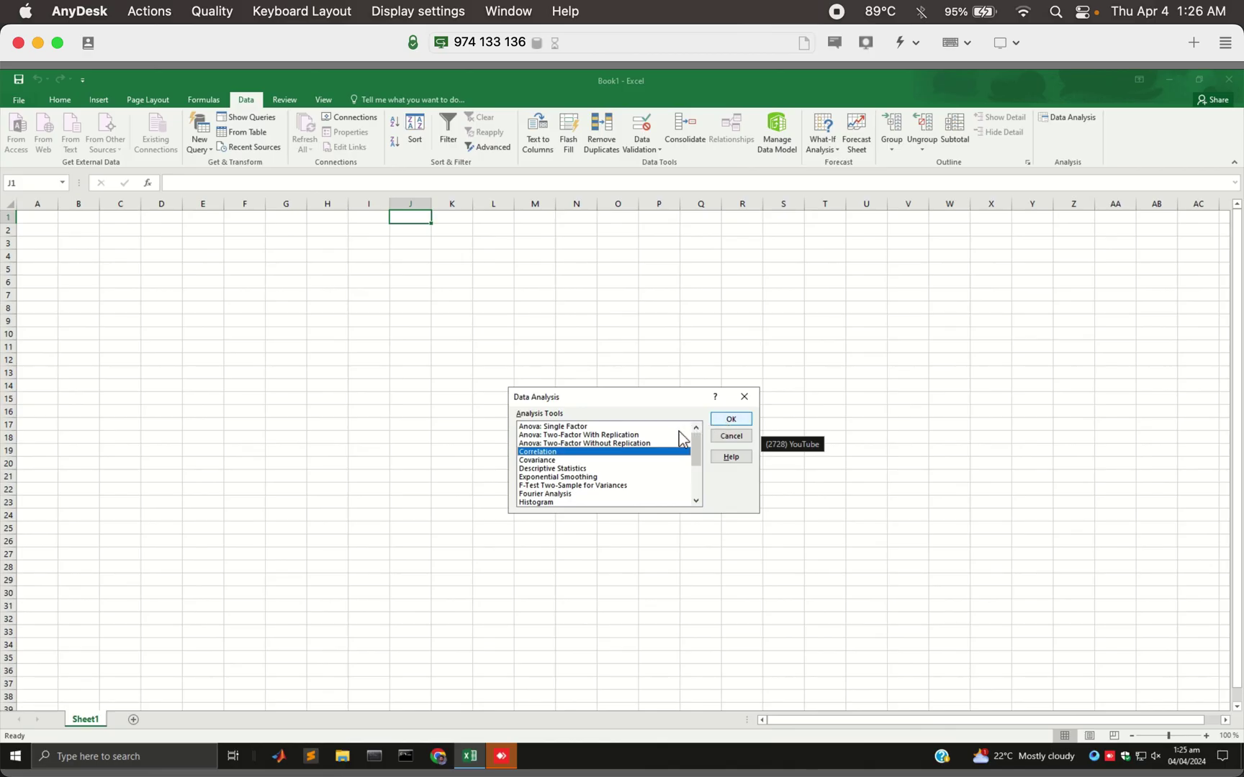
left_click(732, 437)
key("ctrl+Left")
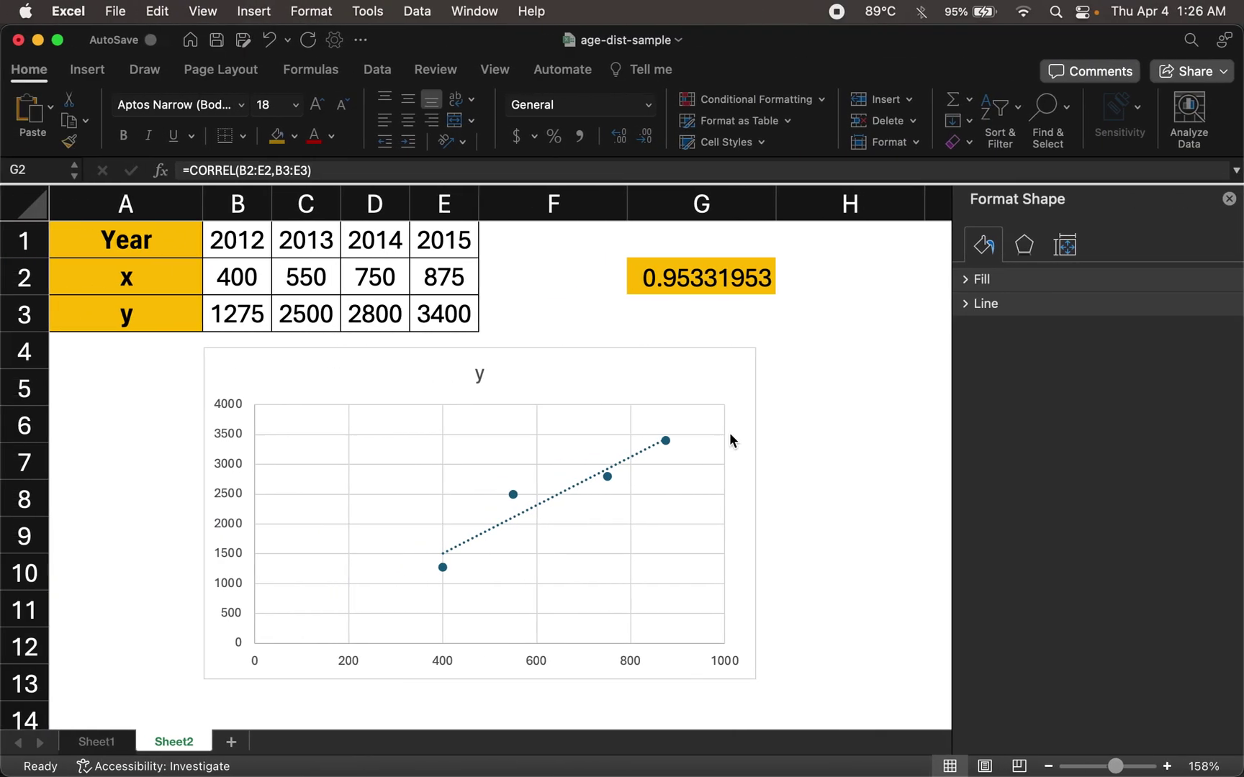